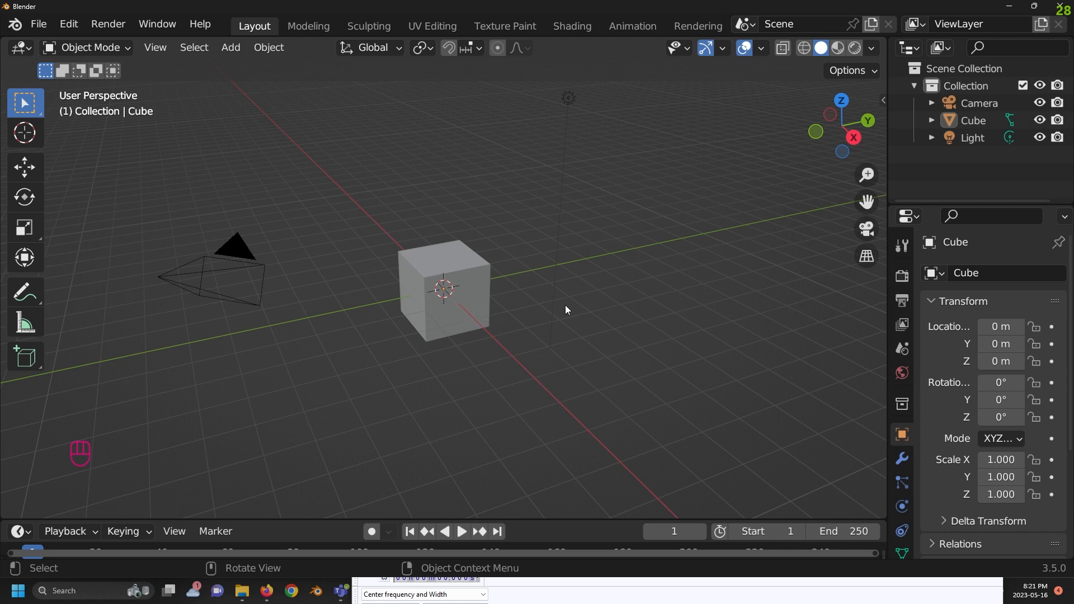
Select the cube, the camera and the light in the viewport one after another and clear the selection.
click(439, 264)
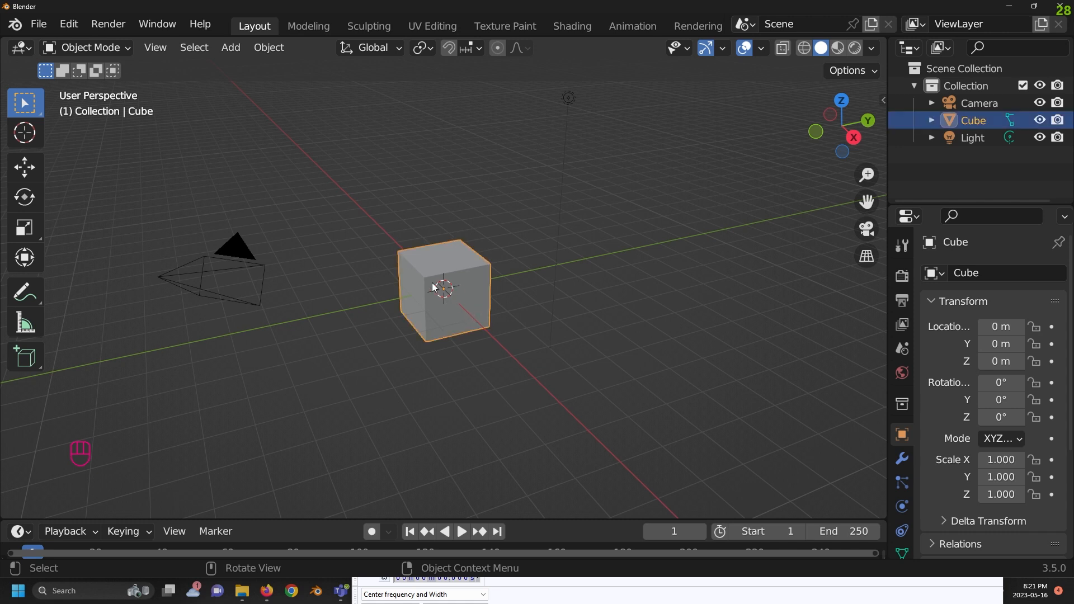
click(258, 266)
click(565, 98)
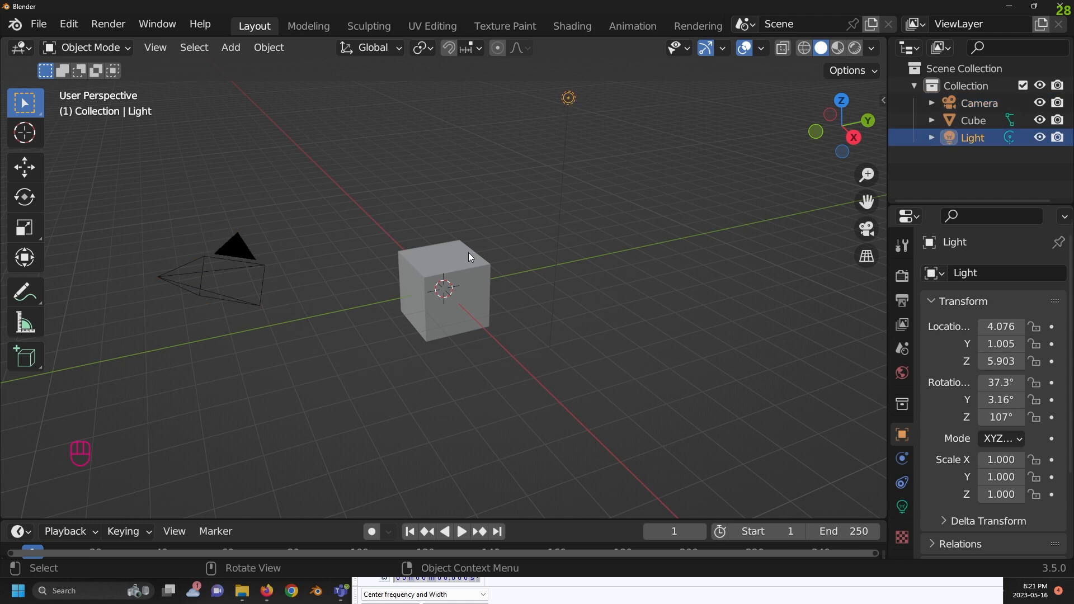
click(679, 340)
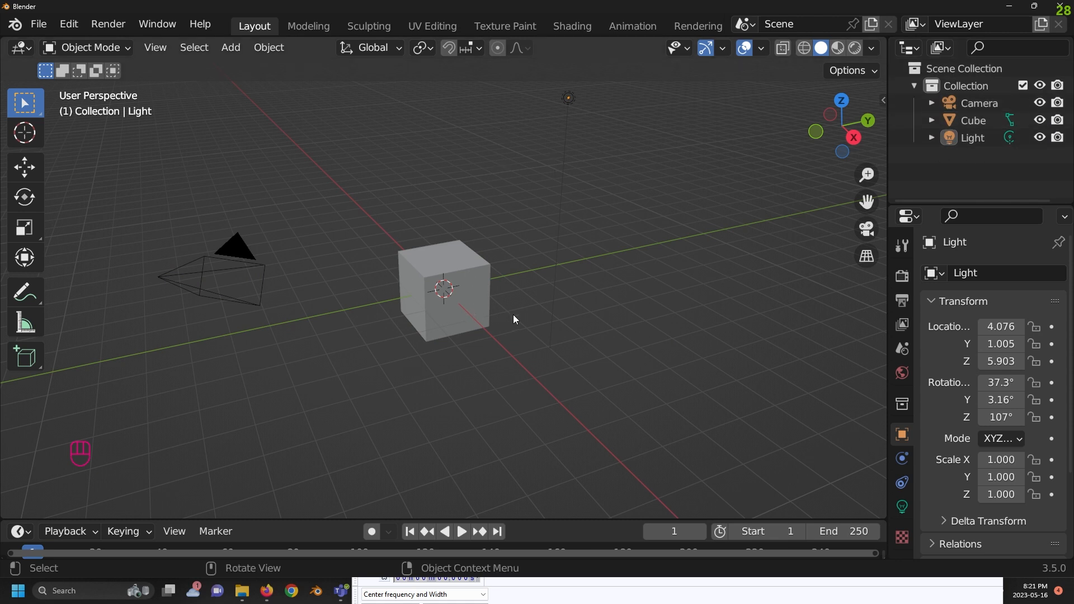
Select the cube and the light from the scene's object list and examine the light's transform and light data settings.
click(982, 120)
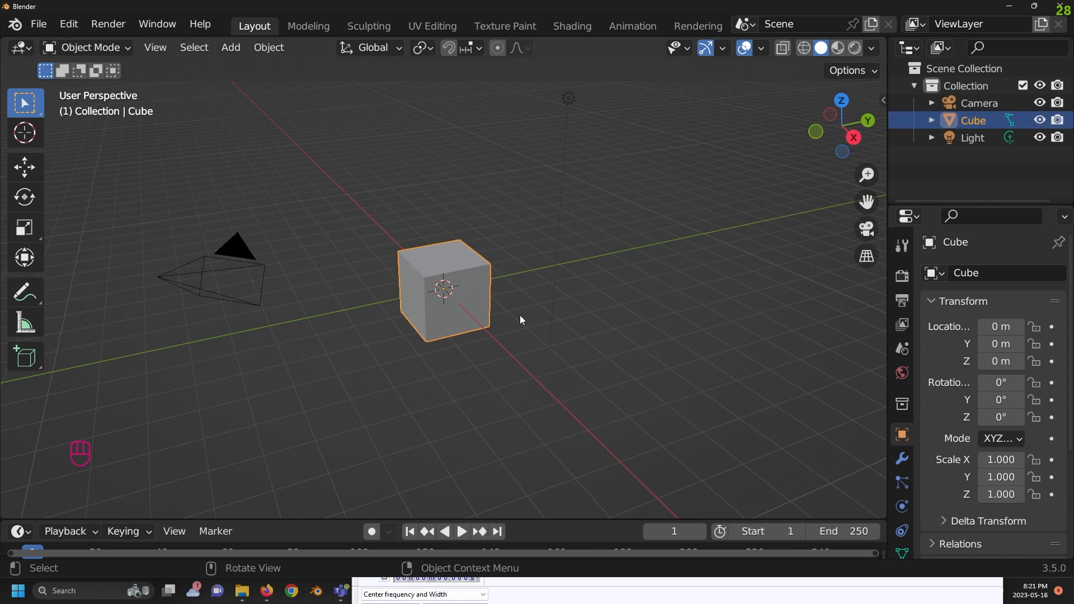
click(960, 139)
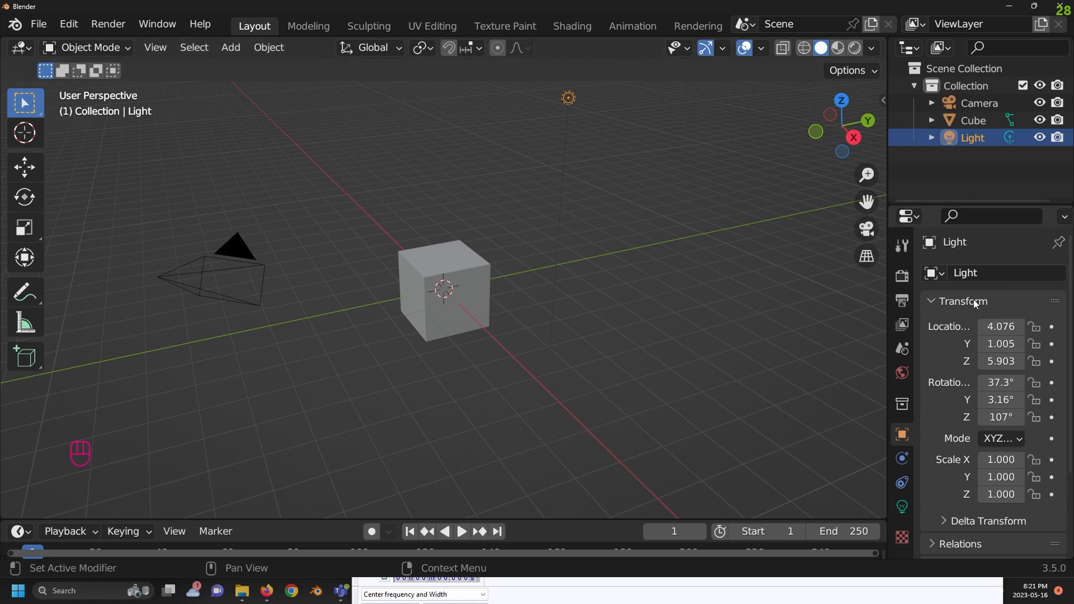
scroll(938, 412, down, 5)
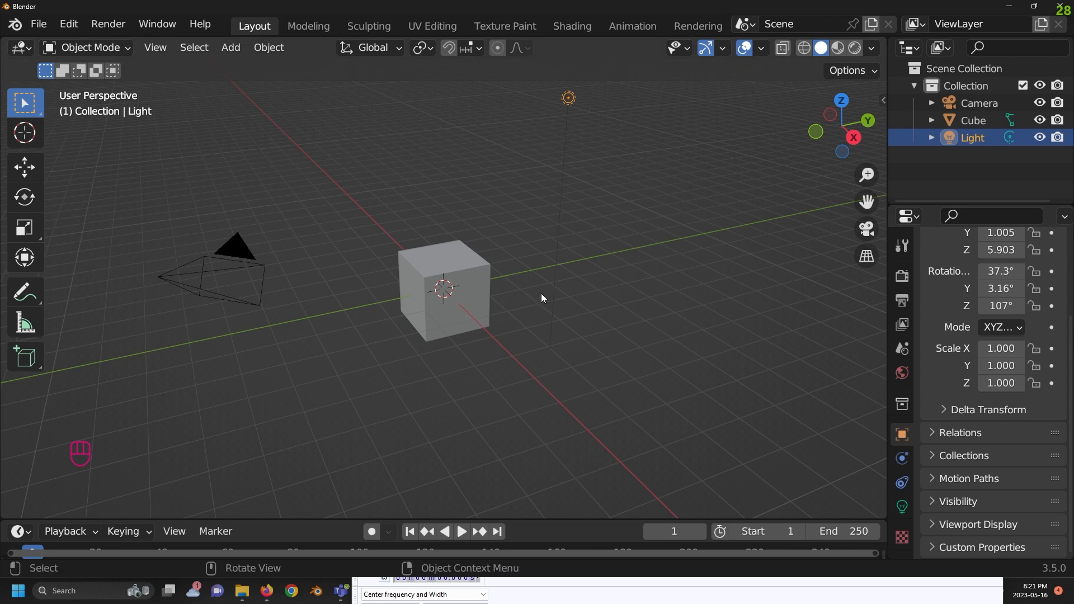
click(905, 508)
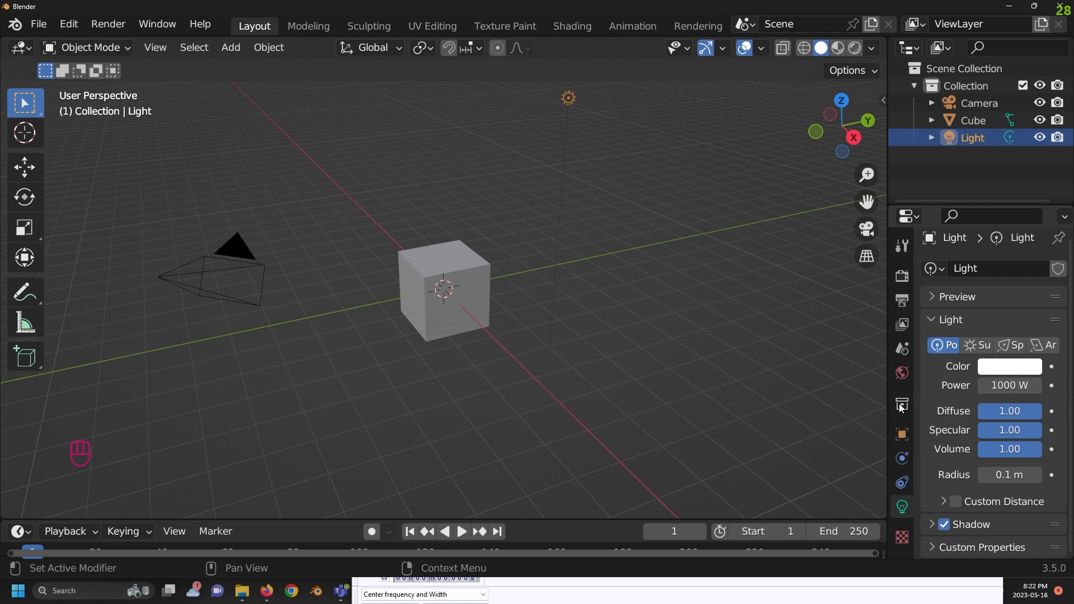
Select the cube and examine its mesh data, material and modifier properties.
click(472, 261)
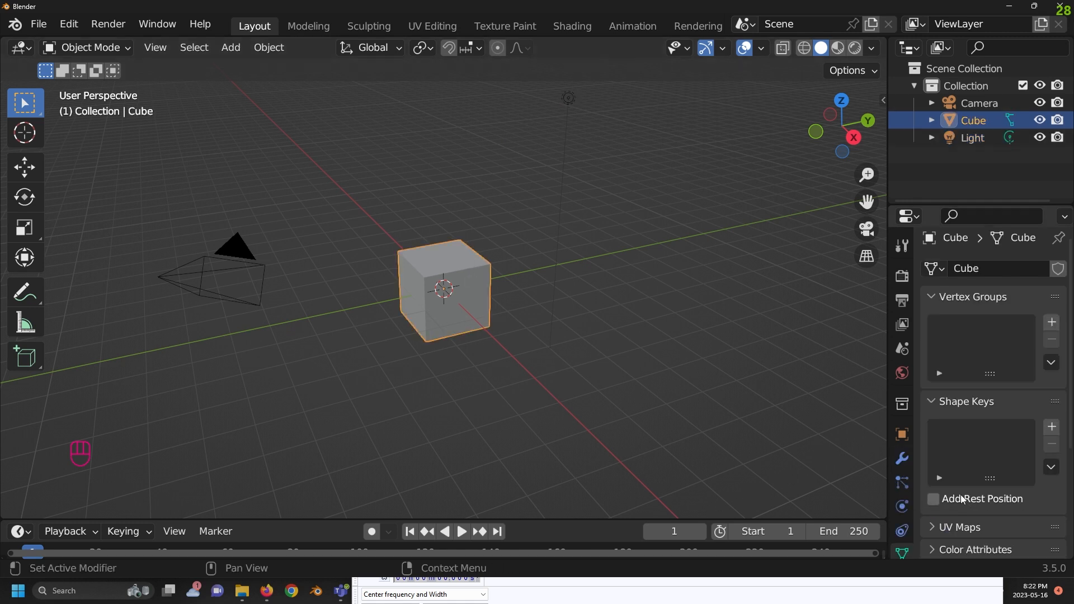
scroll(958, 500, down, 3)
scroll(902, 510, down, 1)
click(901, 508)
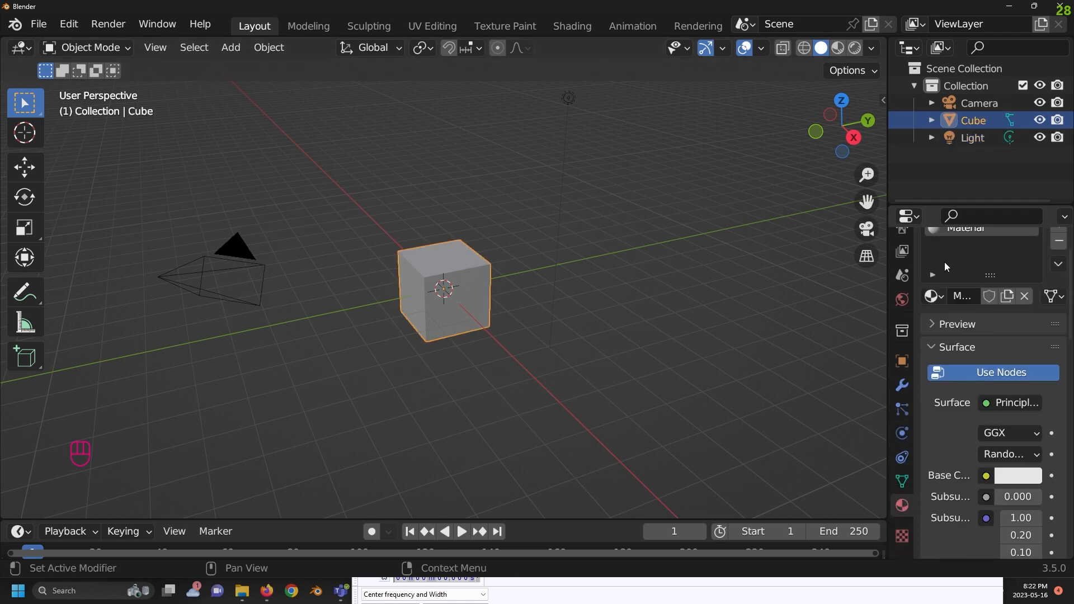
scroll(985, 422, up, 2)
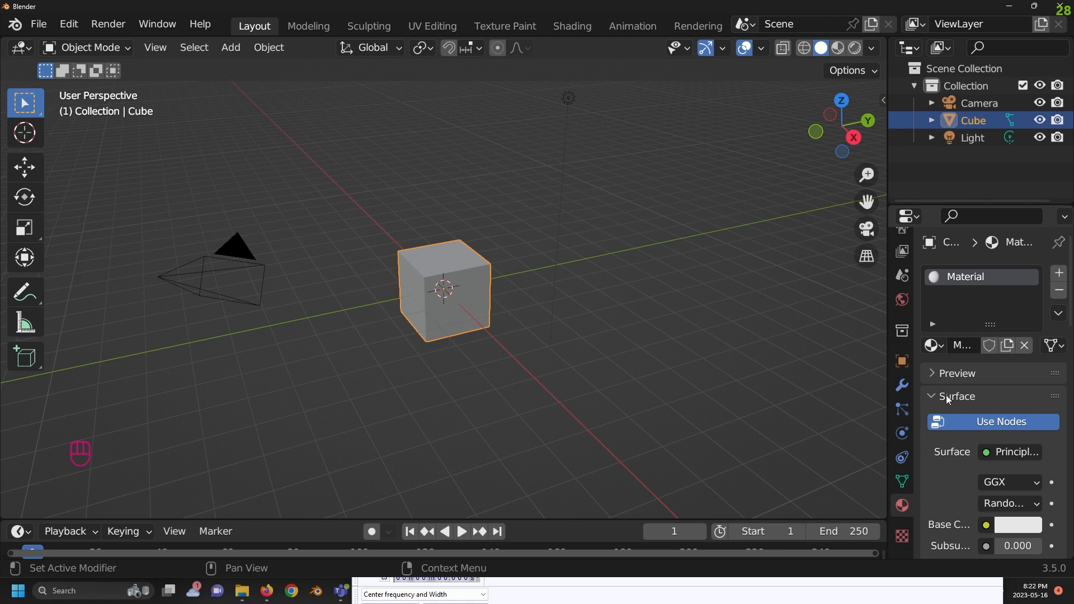
click(905, 392)
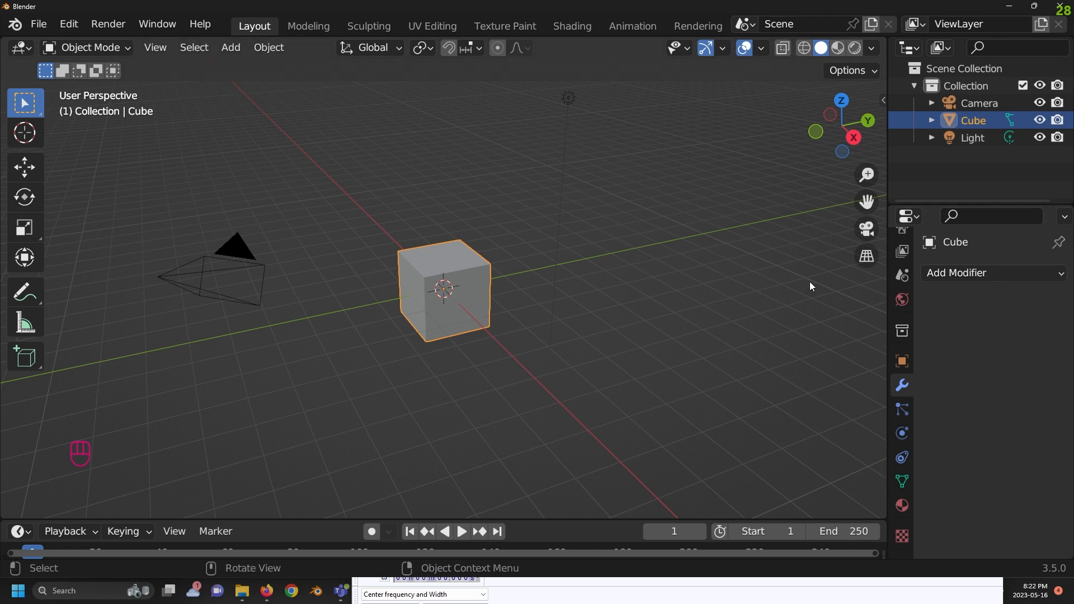
Look through the file, edit, render and help commands and the Shading workspace, and return to the Layout workspace.
click(37, 25)
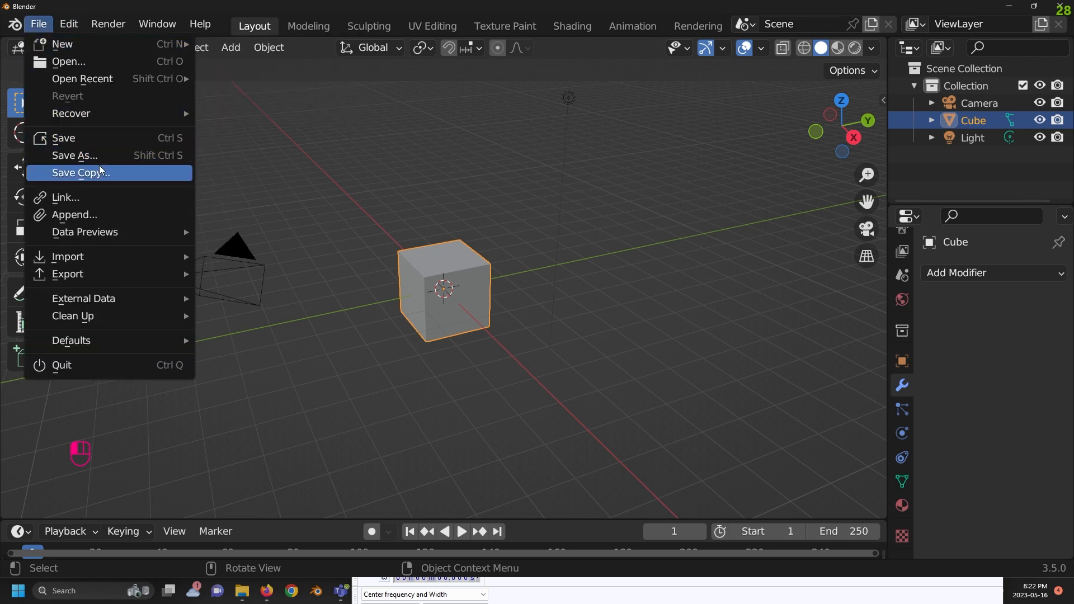
mouse_move(69, 23)
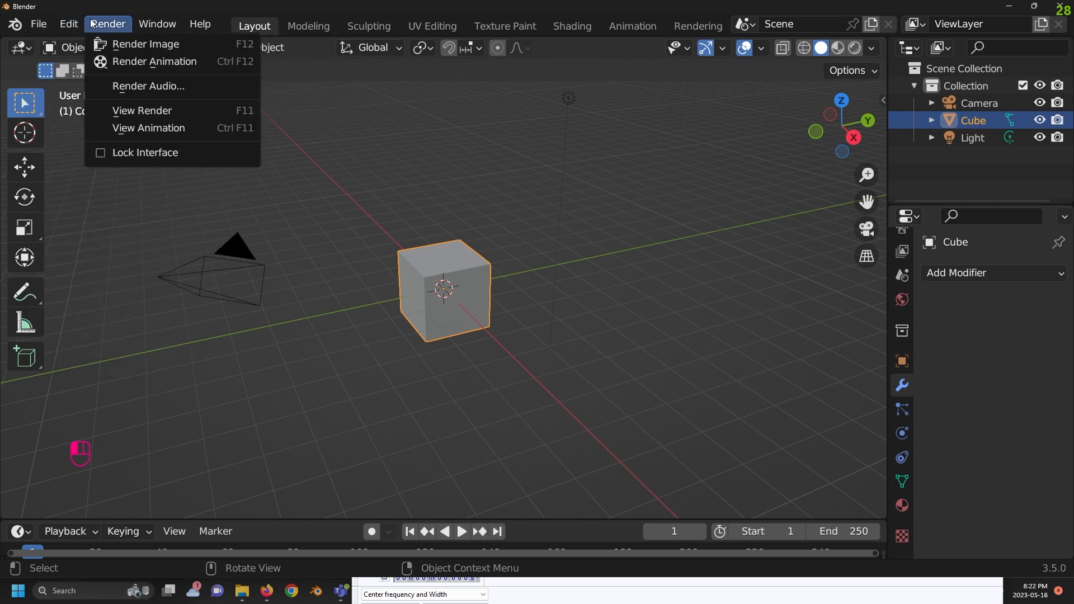
mouse_move(193, 23)
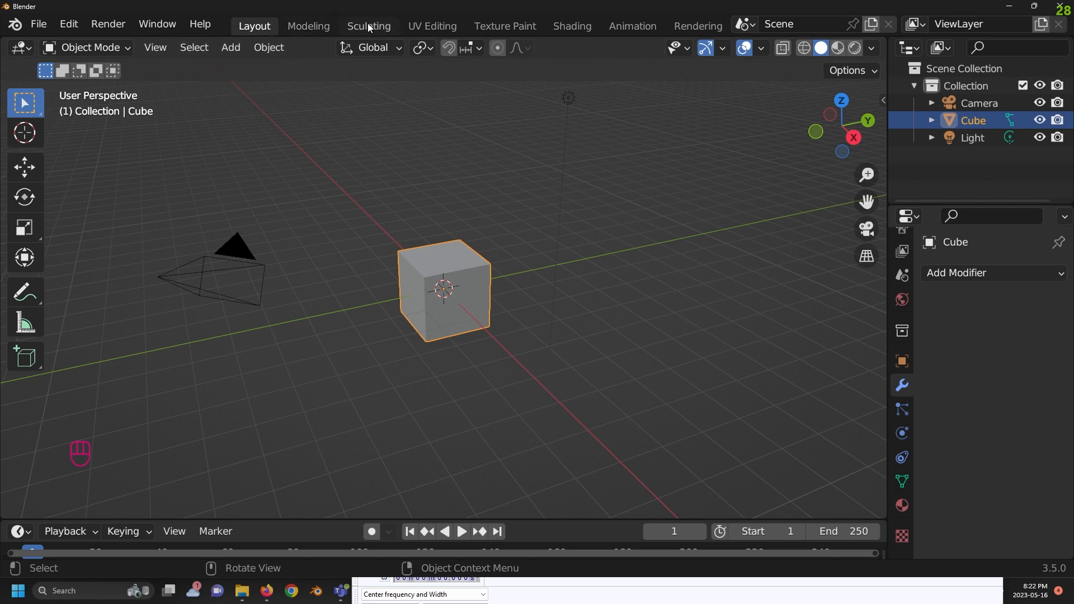
click(575, 26)
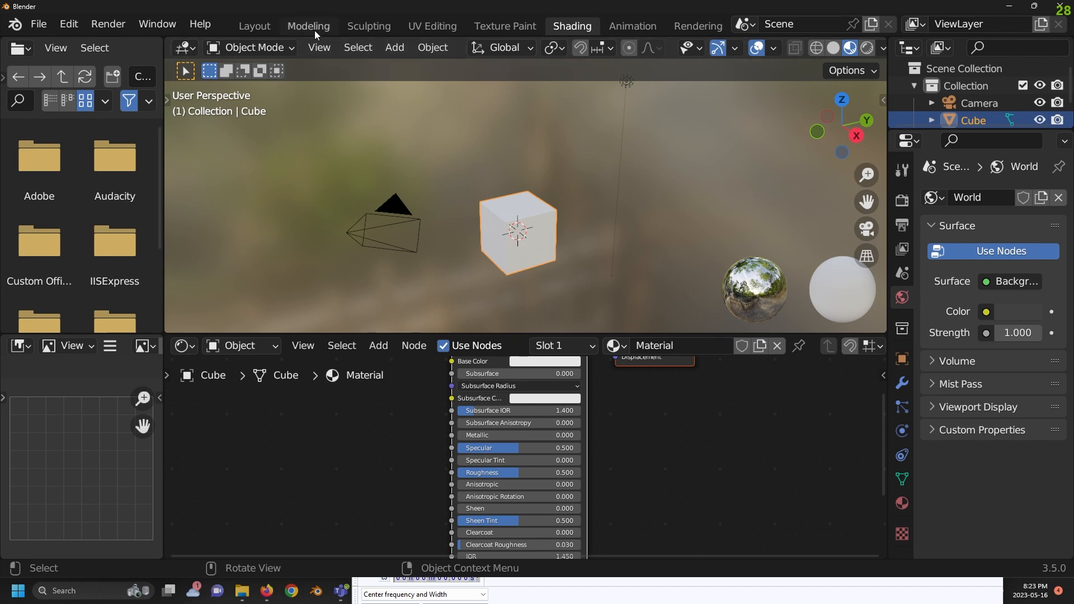
click(242, 26)
Examine the cube's material surface settings and deselect the cube.
click(901, 505)
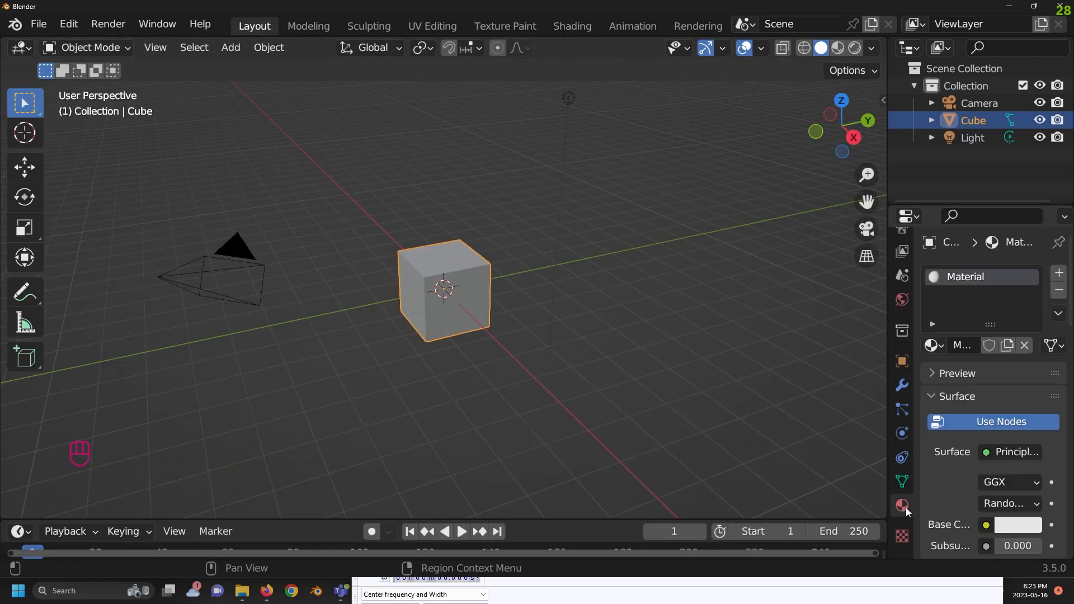
scroll(983, 488, down, 8)
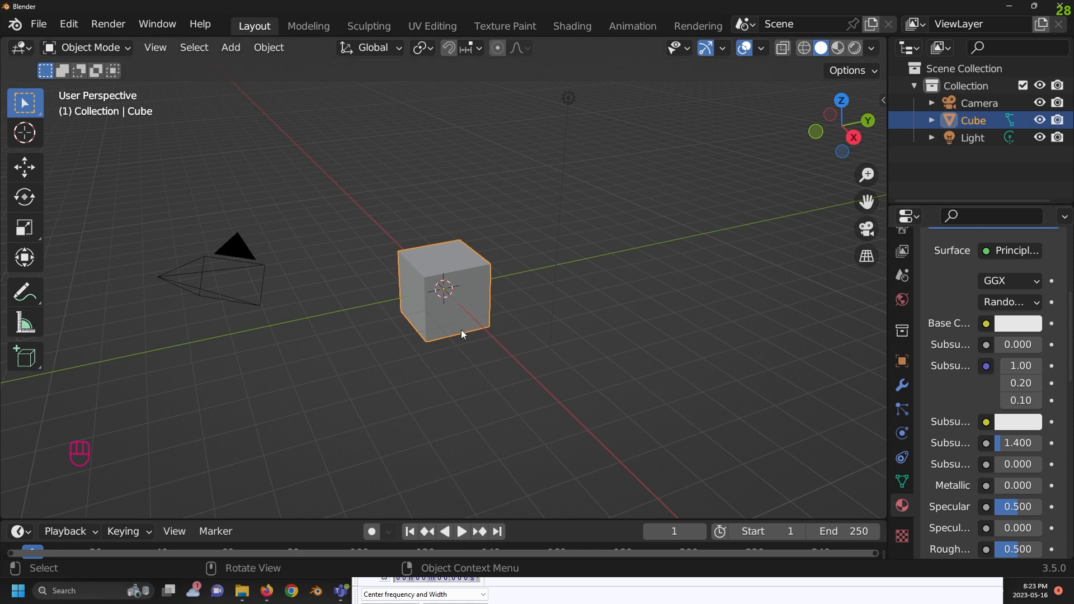
click(492, 293)
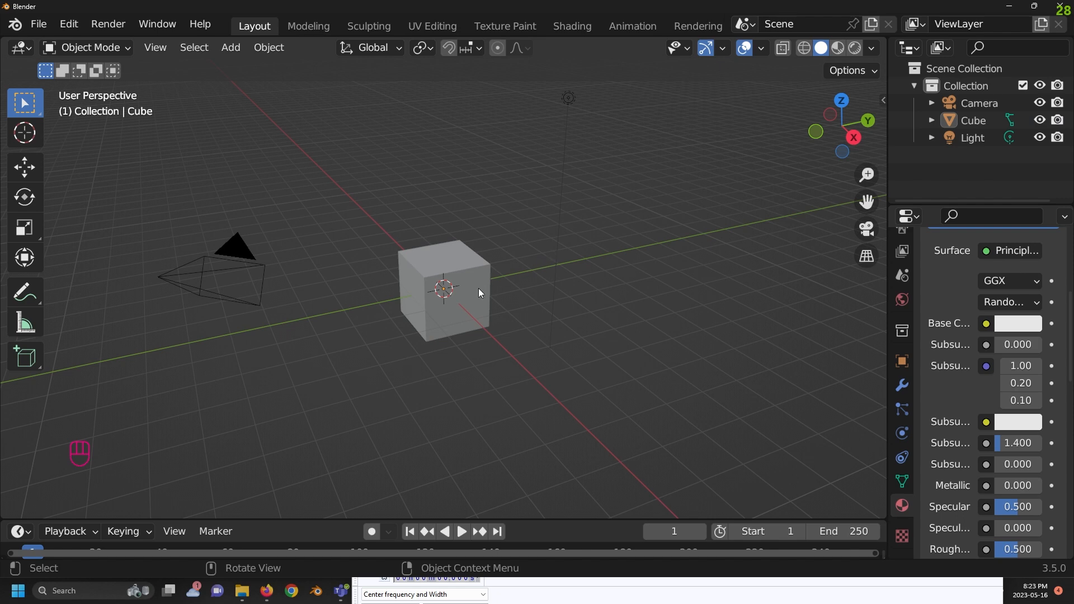
Inspect the cube from closer and farther viewing distances.
scroll(473, 298, up, 8)
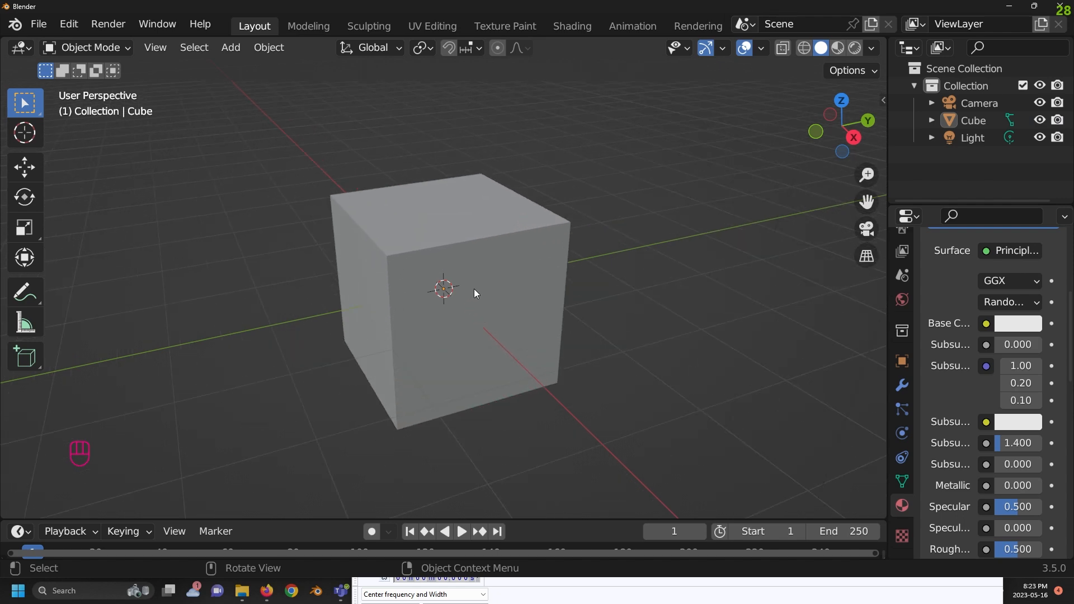
scroll(489, 252, down, 5)
scroll(494, 311, up, 5)
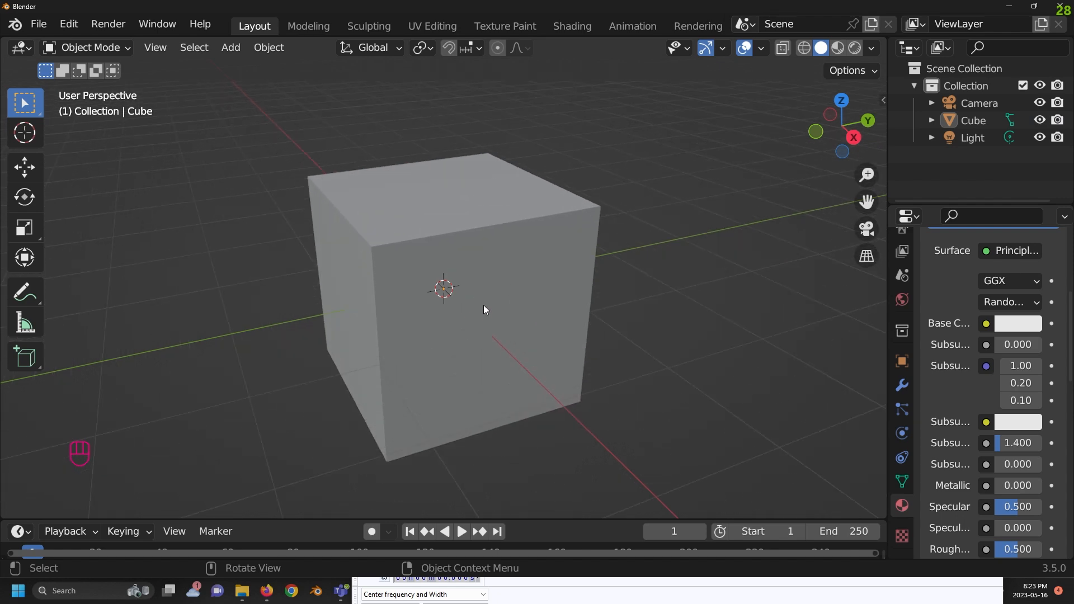
scroll(485, 294, down, 6)
scroll(488, 292, up, 3)
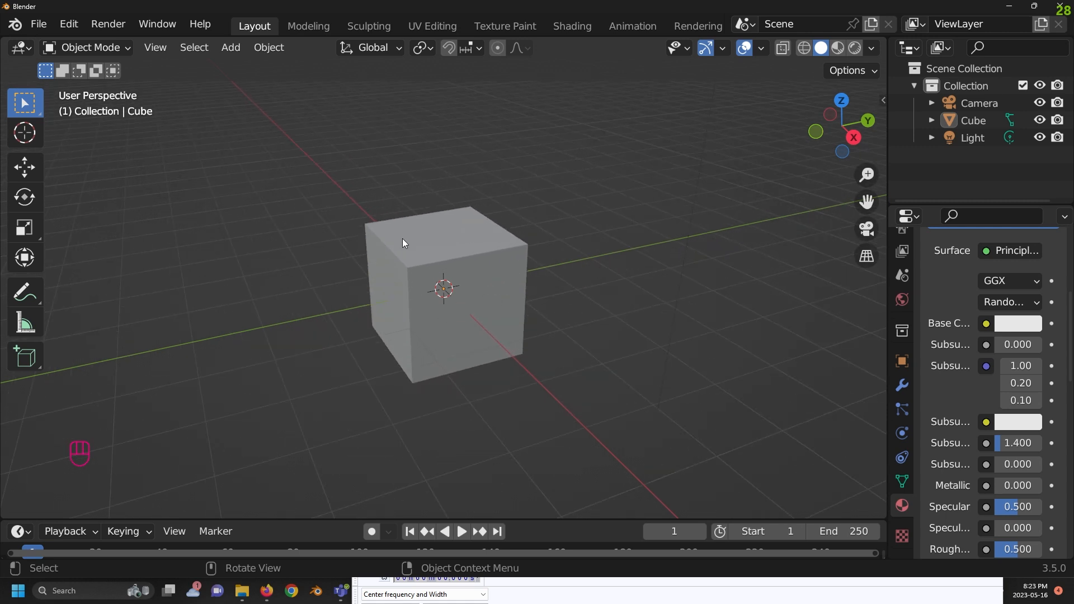
scroll(483, 274, down, 4)
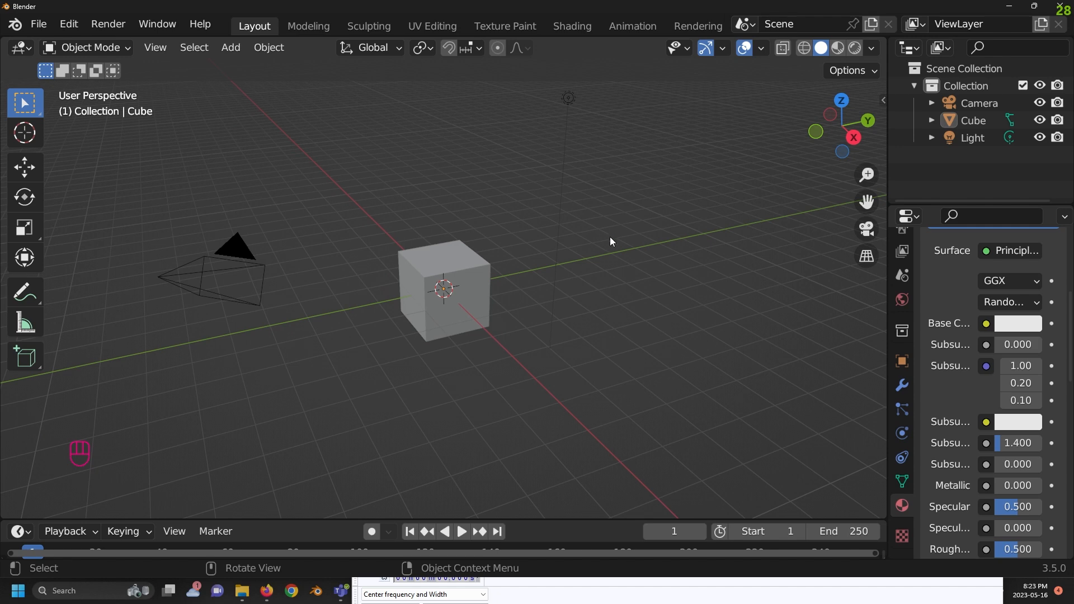
View the scene from several angles and shift the view away from the cube to empty space.
middle_drag(665, 226, 566, 268)
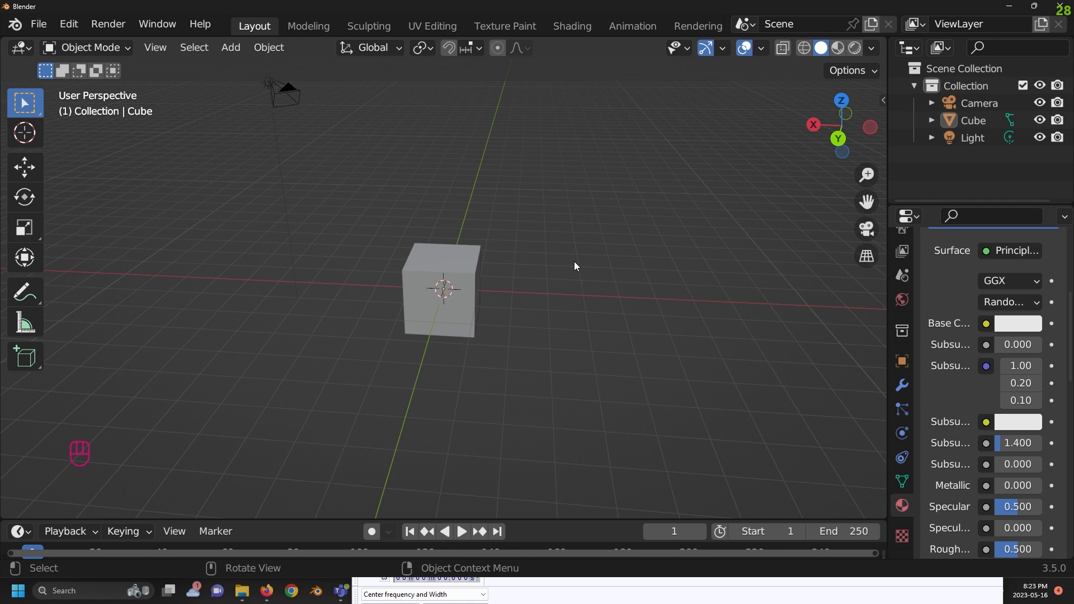
key(shift)
shift+middle_drag(562, 237, 610, 253)
shift+middle_drag(439, 260, 488, 304)
shift+middle_drag(386, 261, 432, 305)
middle_drag(535, 289, 614, 296)
shift+middle_drag(252, 274, 605, 267)
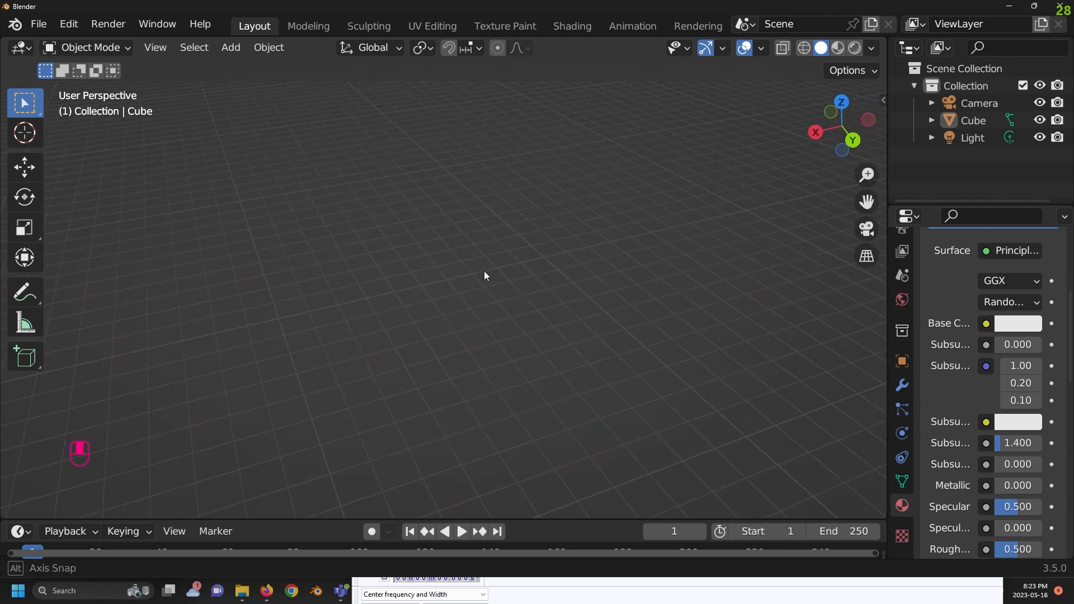
middle_drag(480, 275, 475, 240)
shift+middle_drag(351, 240, 550, 254)
middle_drag(451, 256, 501, 252)
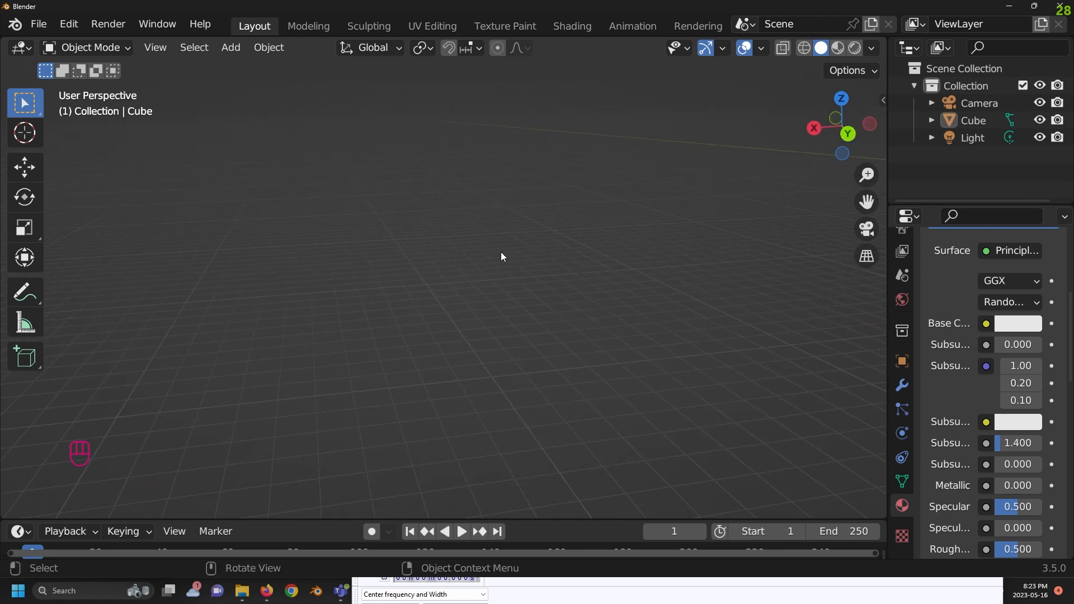
Select the cube from the scene's object list and frame the viewport on it.
click(980, 121)
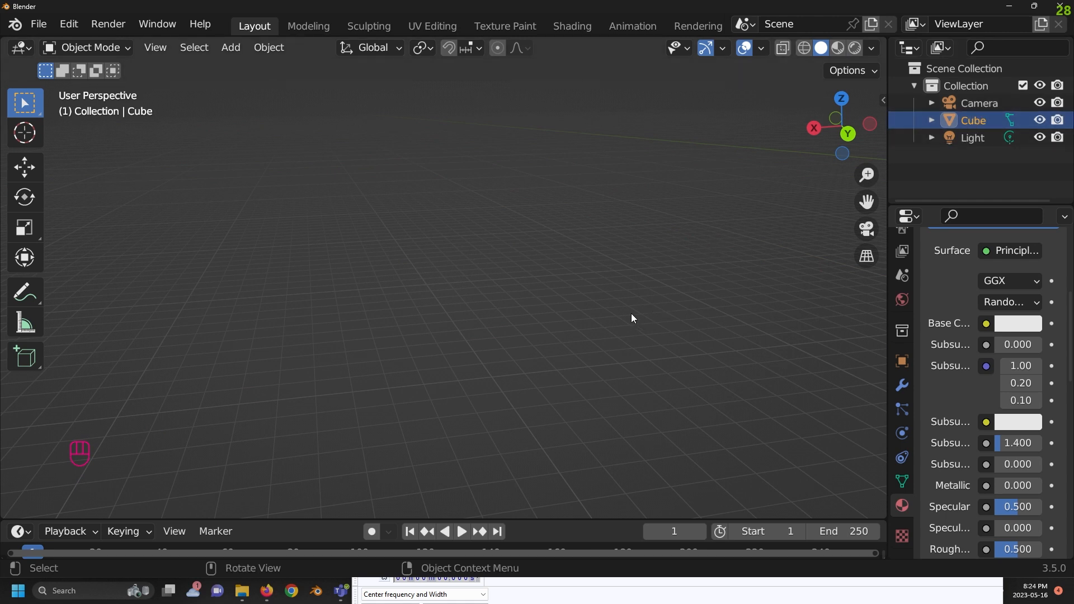
key(KP_Decimal)
middle_drag(586, 271, 546, 232)
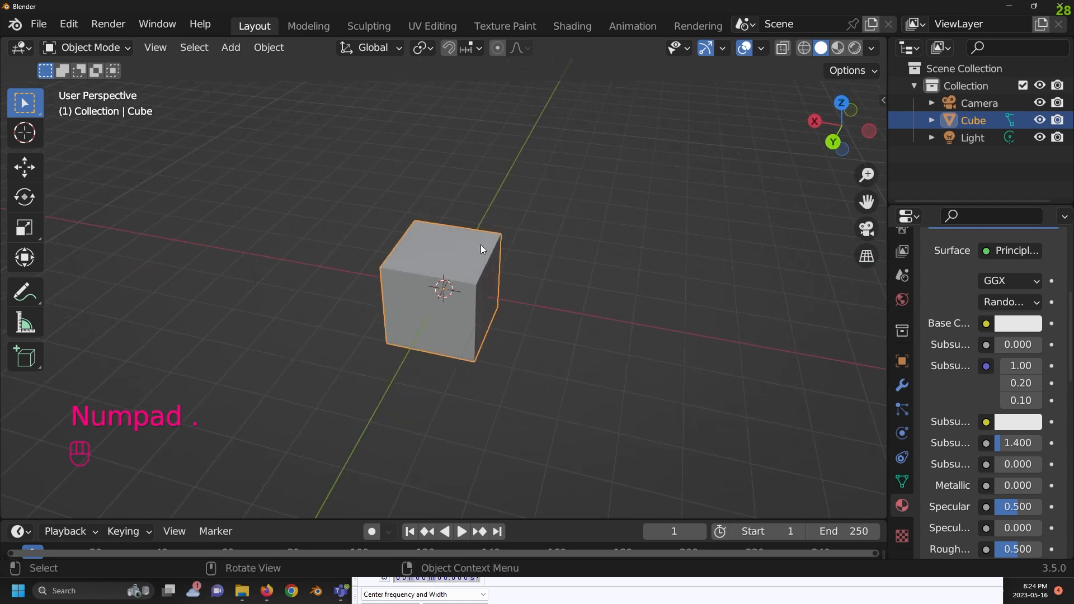
Deselect the cube and select it again in a wider view that also shows the camera and light.
click(613, 277)
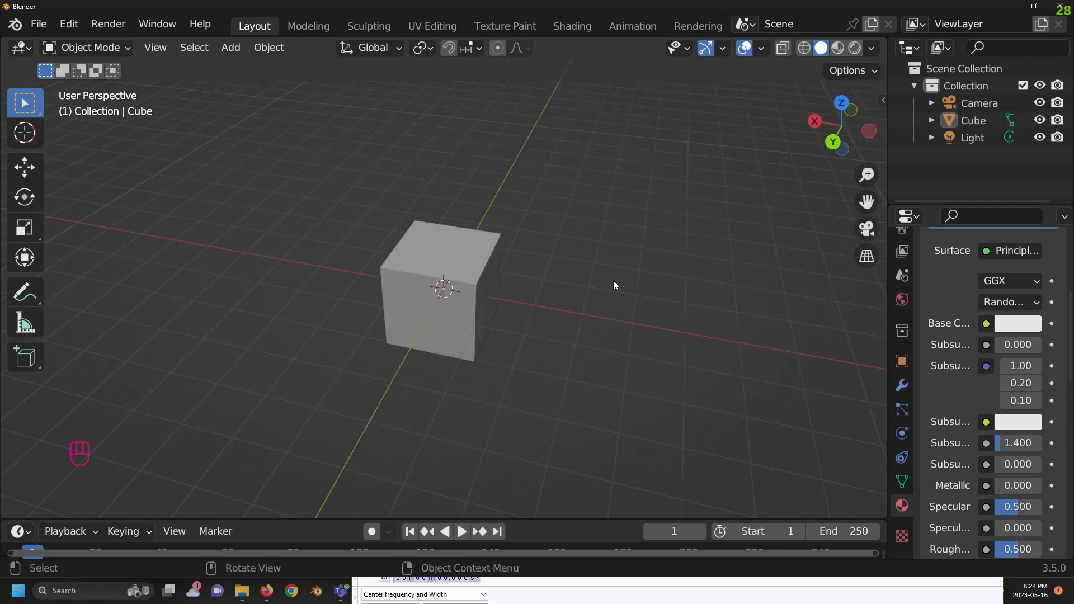
scroll(407, 381, down, 2)
click(462, 273)
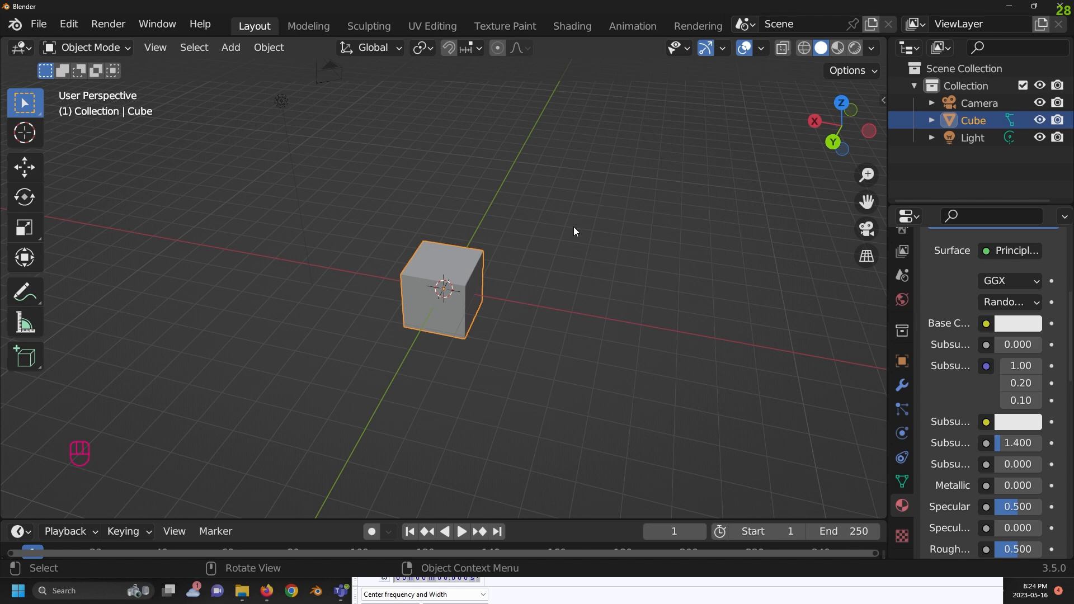
middle_drag(375, 242, 515, 293)
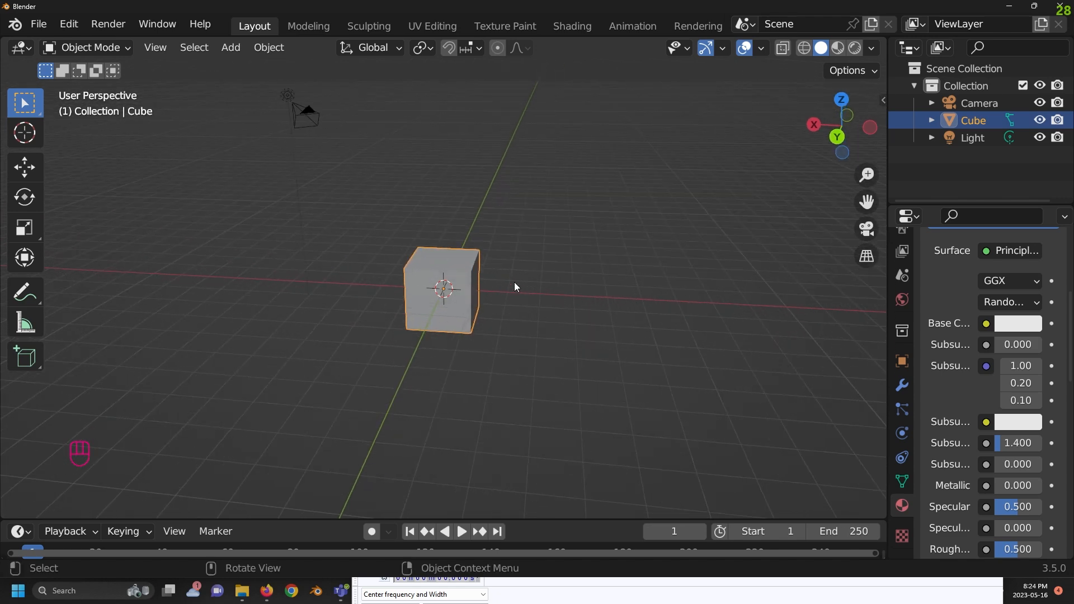
Try scaling the cube up uniformly twice, undoing the first resize and cancelling the second.
key(s)
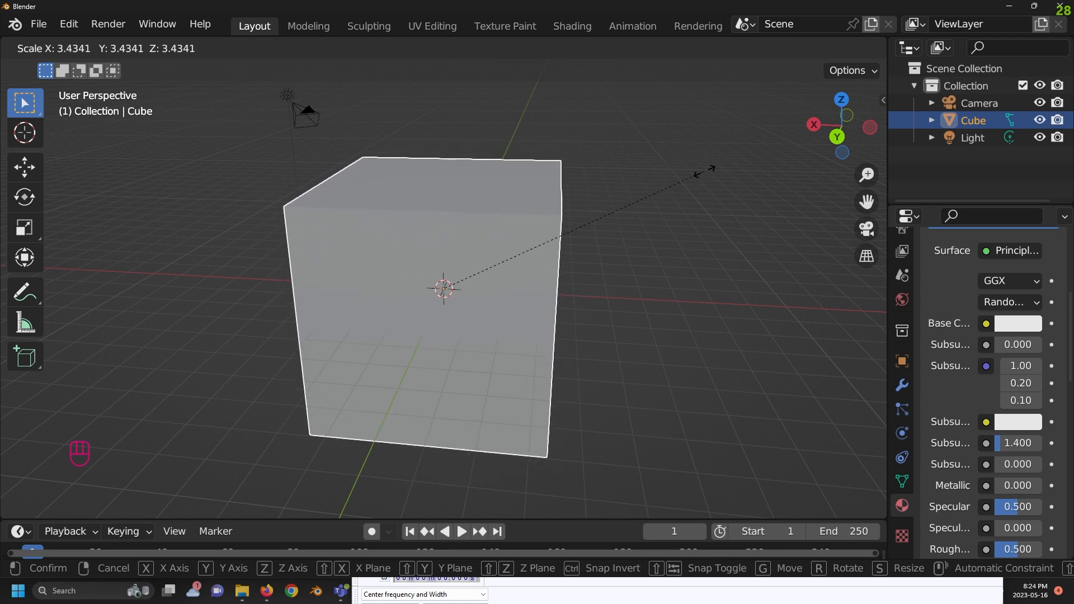
click(725, 147)
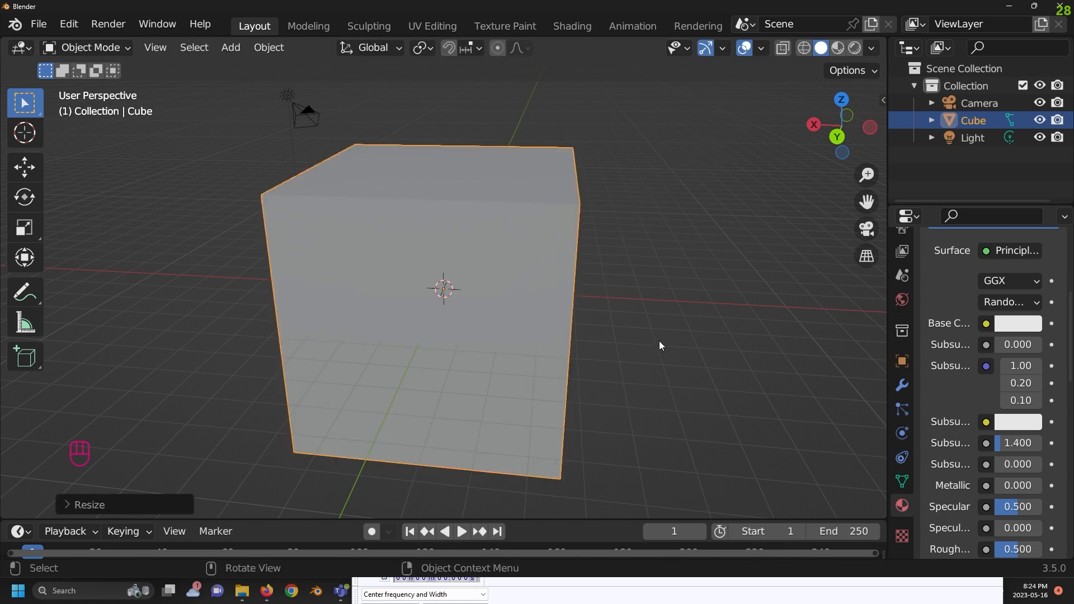
key(ctrl+z)
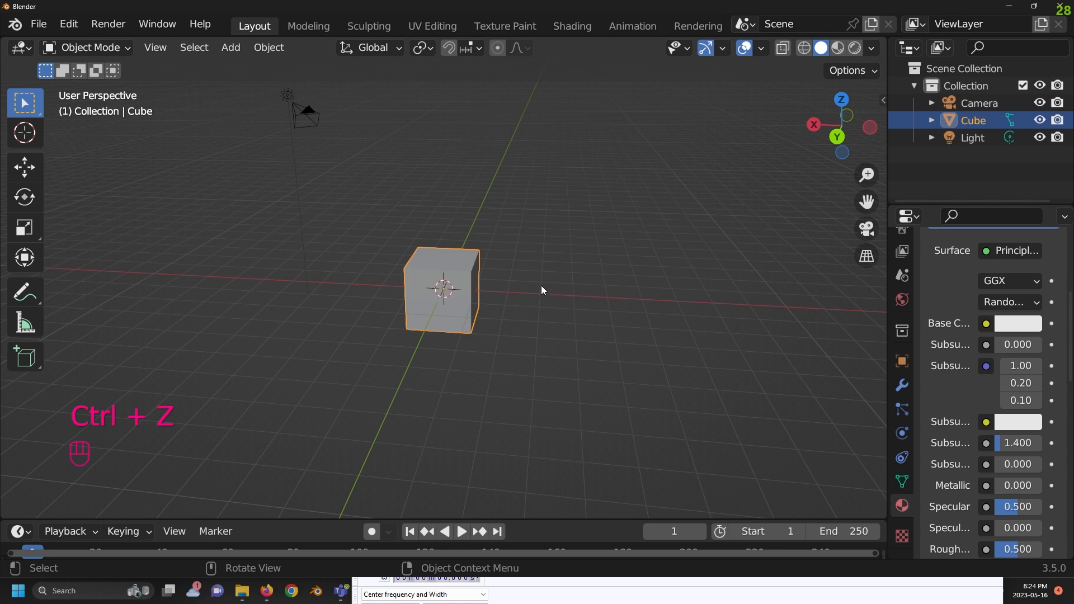
key(s)
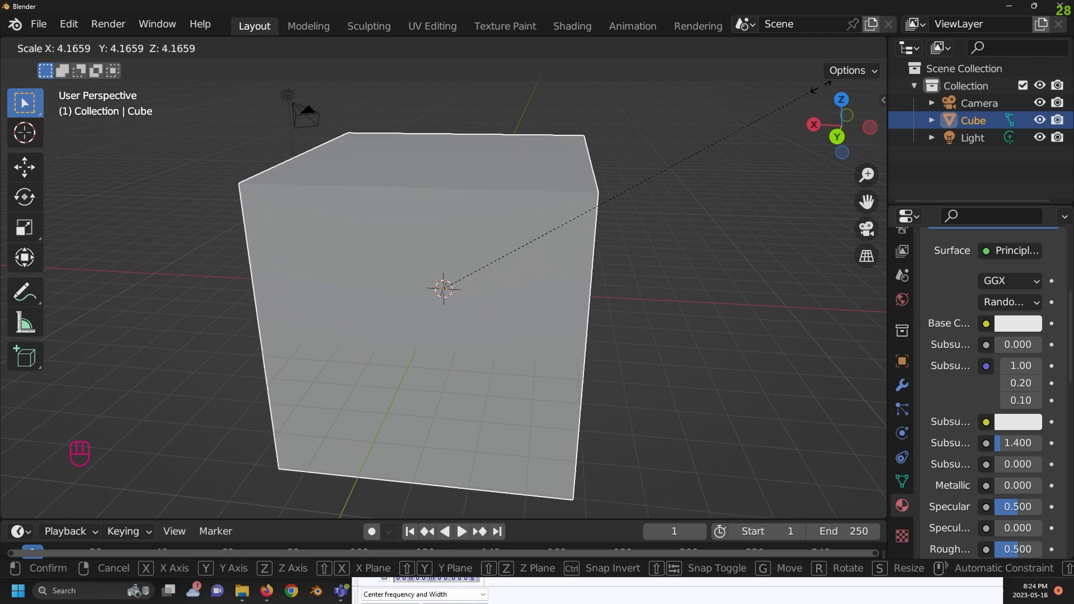
right_click(771, 119)
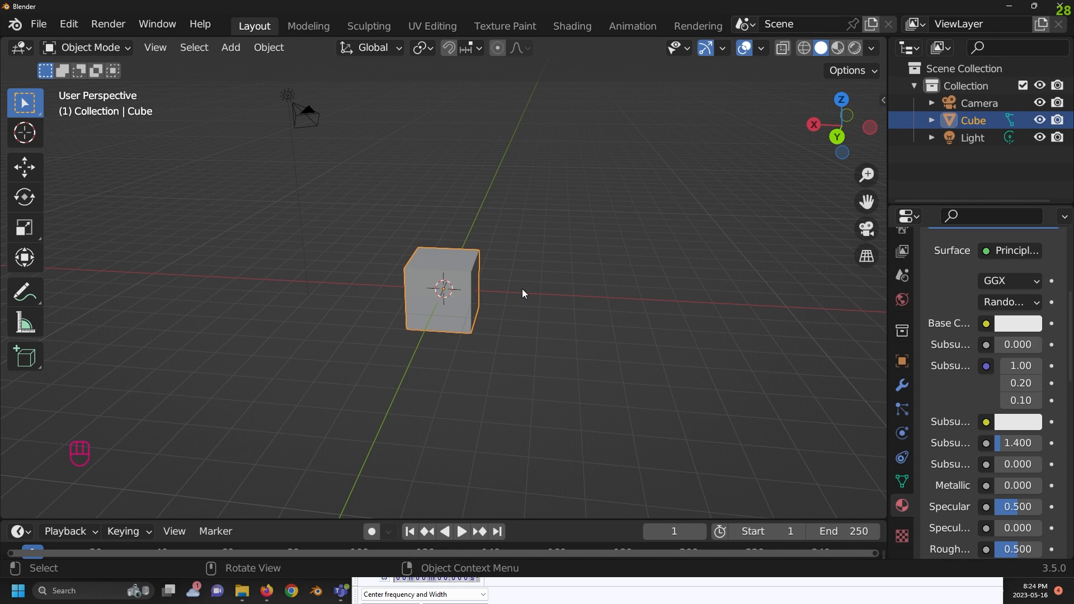
Move the cube freely away from the scene origin and try a second free move.
middle_drag(520, 280, 478, 250)
middle_drag(433, 287, 526, 267)
key(g)
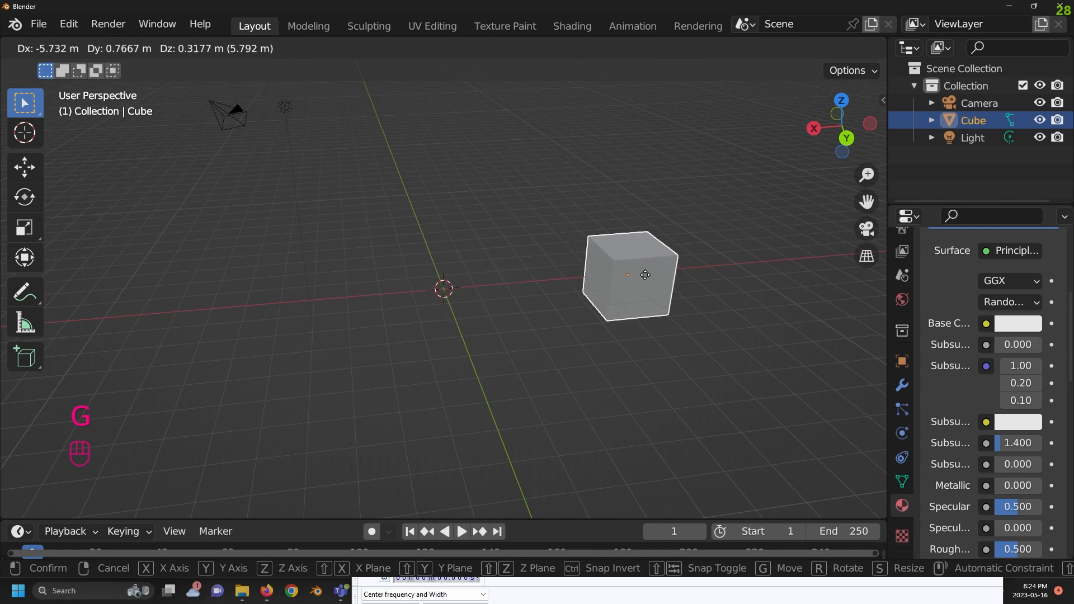
click(775, 326)
middle_drag(563, 328, 640, 263)
key(g)
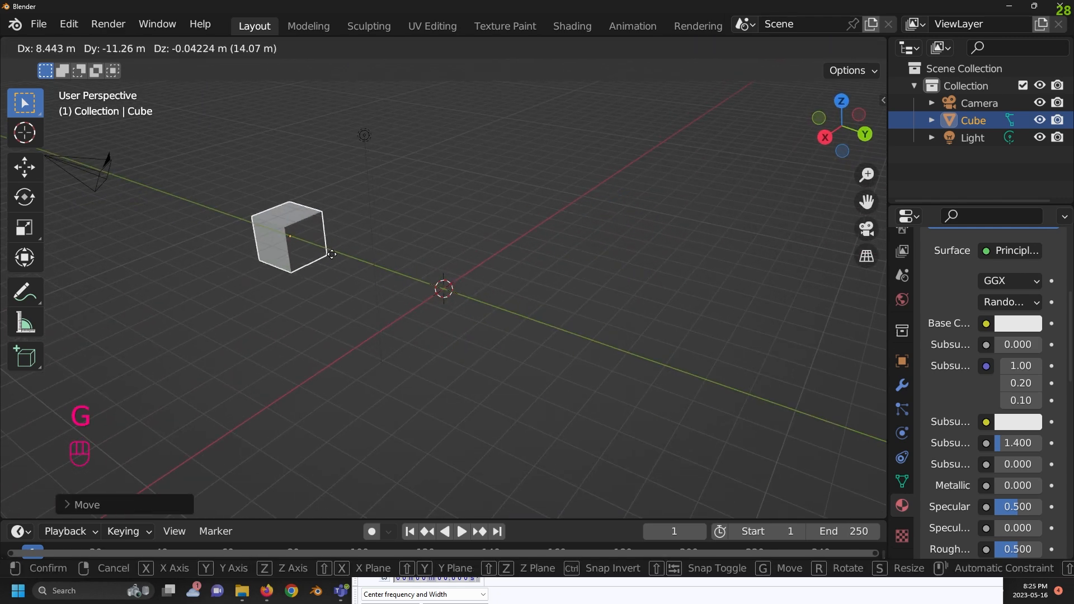
right_click(280, 254)
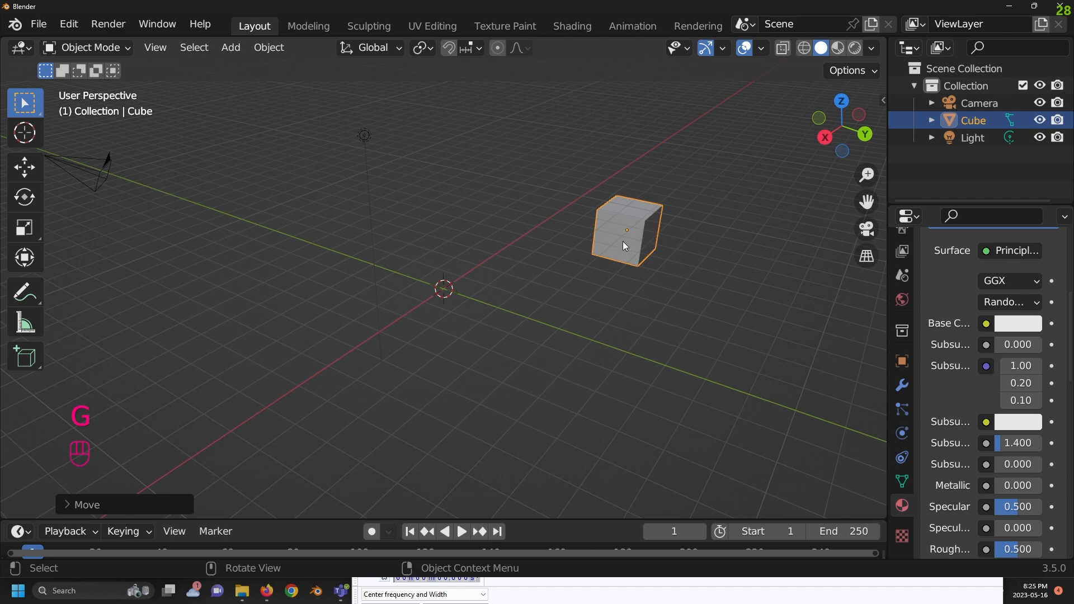
Try rotating the cube freely twice, and undo the rotation and the earlier move.
middle_drag(616, 242, 609, 247)
middle_drag(659, 277, 637, 309)
key(r)
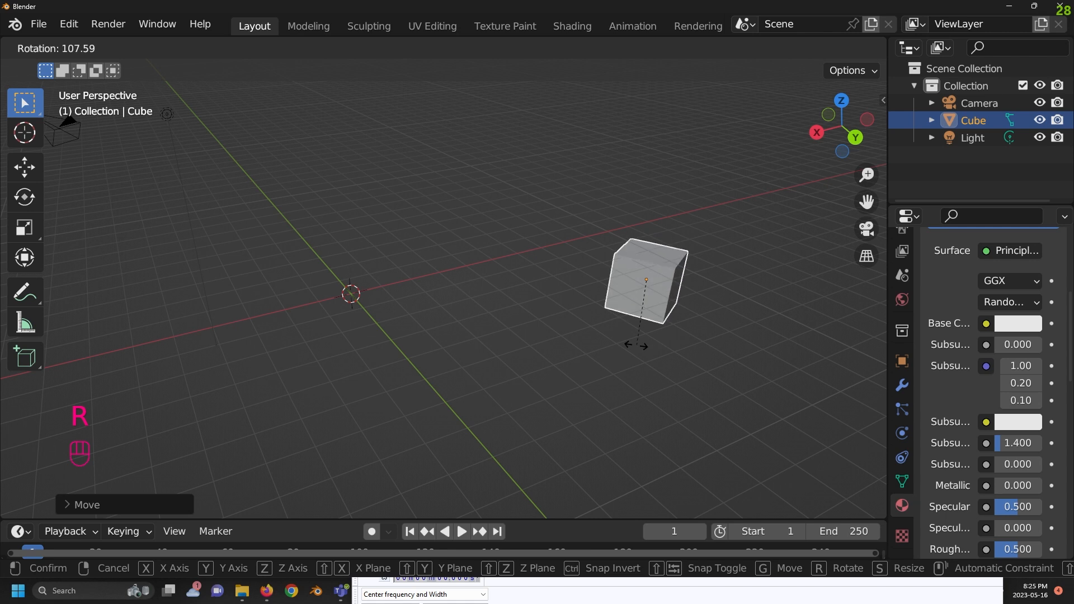
click(650, 370)
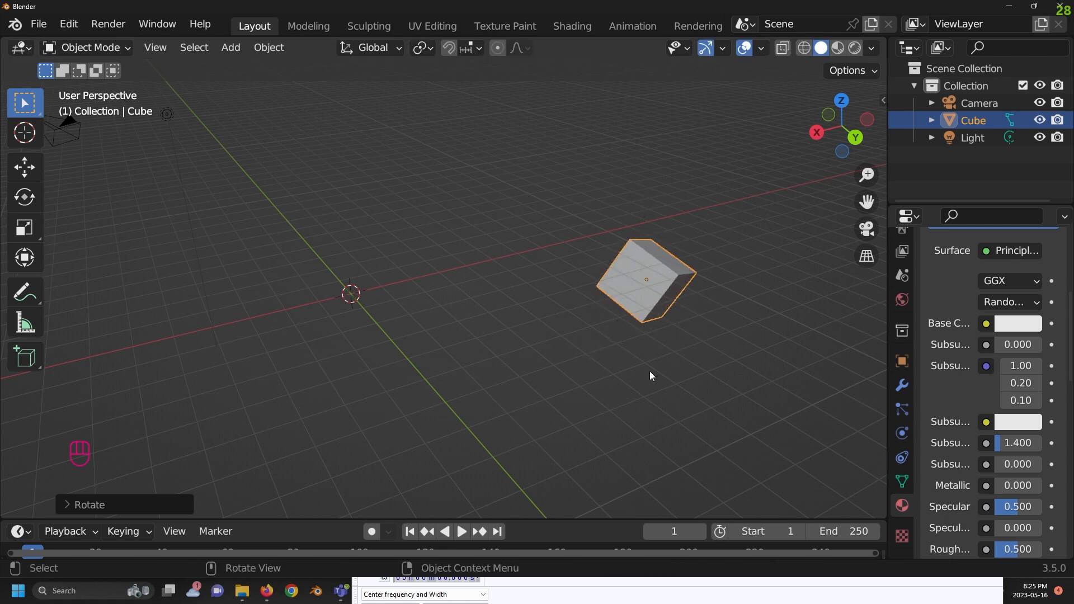
key(r)
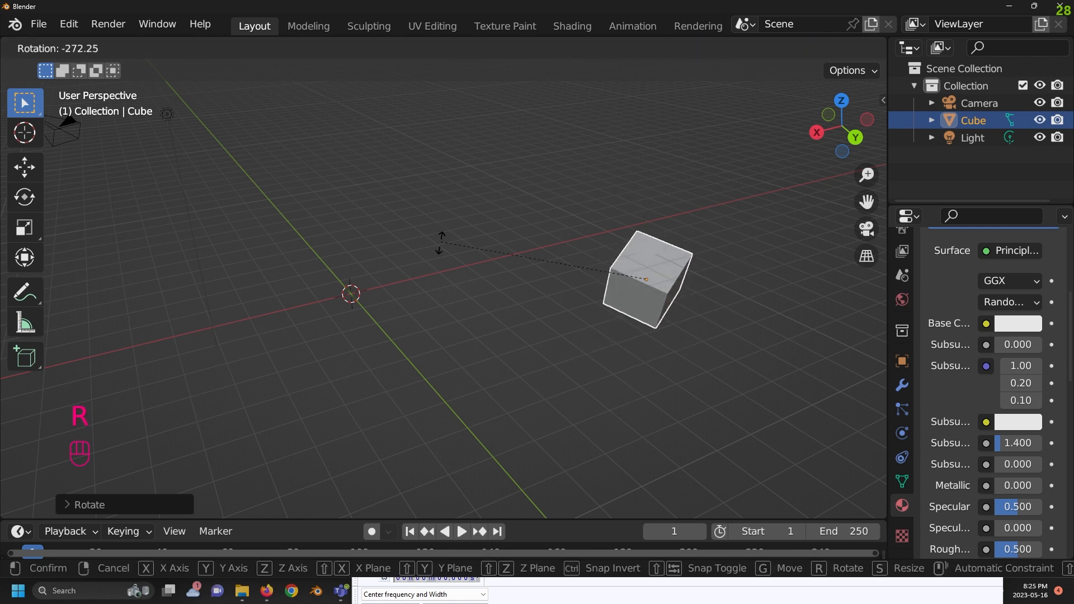
right_click(661, 250)
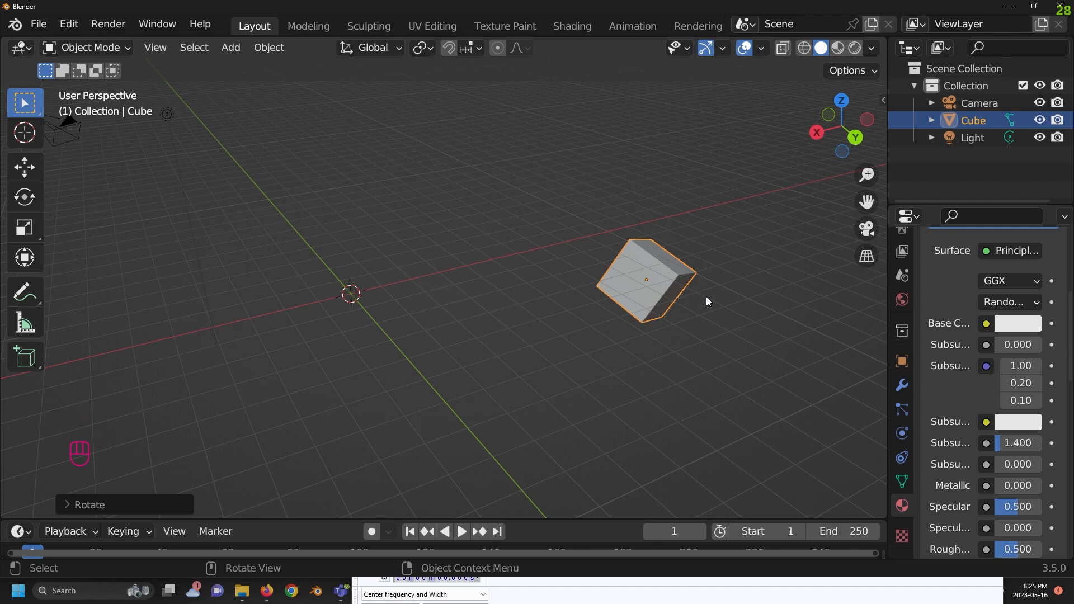
key(ctrl+z)
key(ctrl+z)
Try scaling the cube uniformly and moving it along the X axis.
middle_drag(575, 288, 534, 292)
shift+middle_drag(420, 311, 609, 310)
key(s)
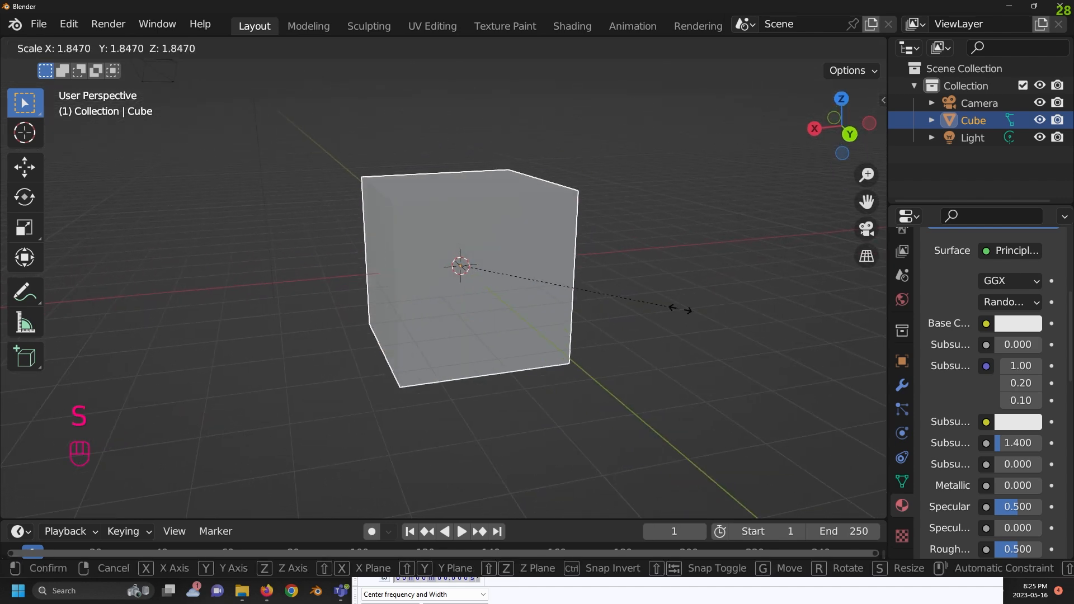
key(g)
key(x)
key(g)
click(560, 270)
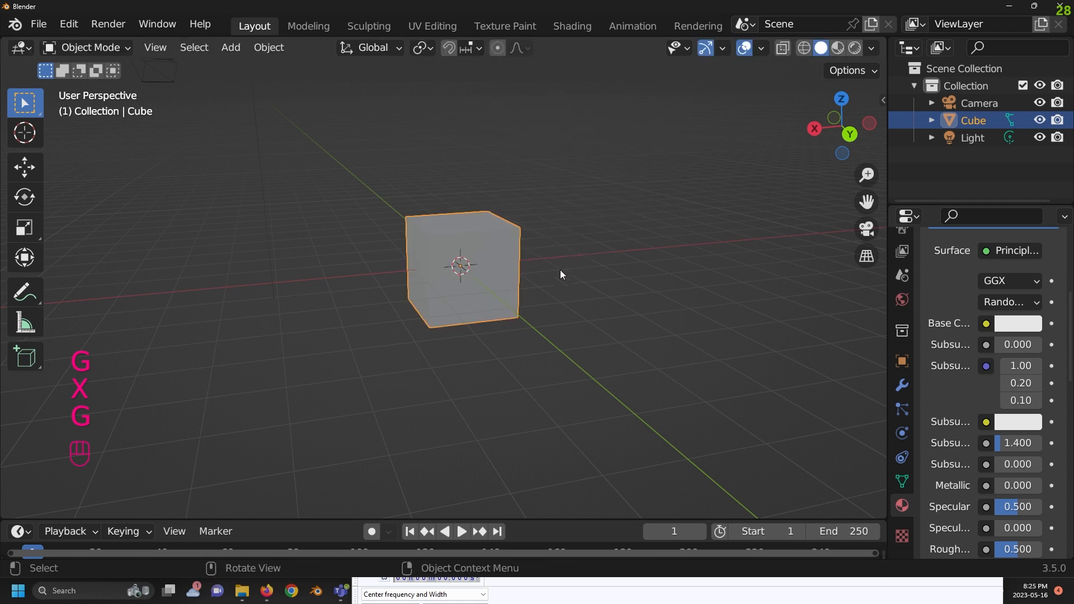
middle_drag(574, 279, 552, 289)
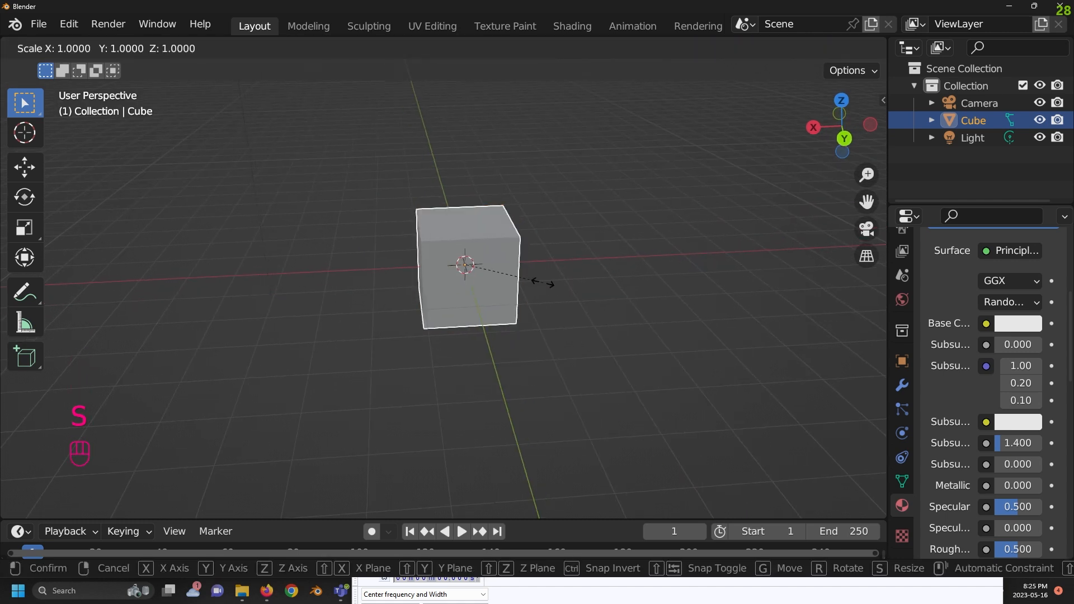
click(543, 283)
Stretch the cube along the global X axis by a factor of about 3.4.
middle_drag(605, 273, 354, 214)
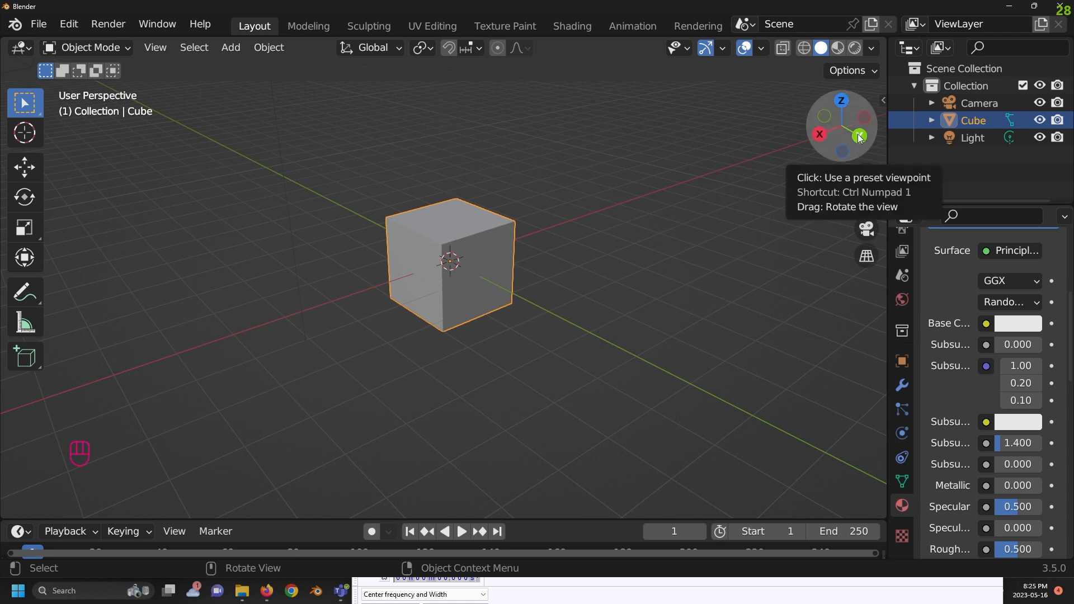
drag(861, 135, 674, 192)
scroll(648, 195, down, 3)
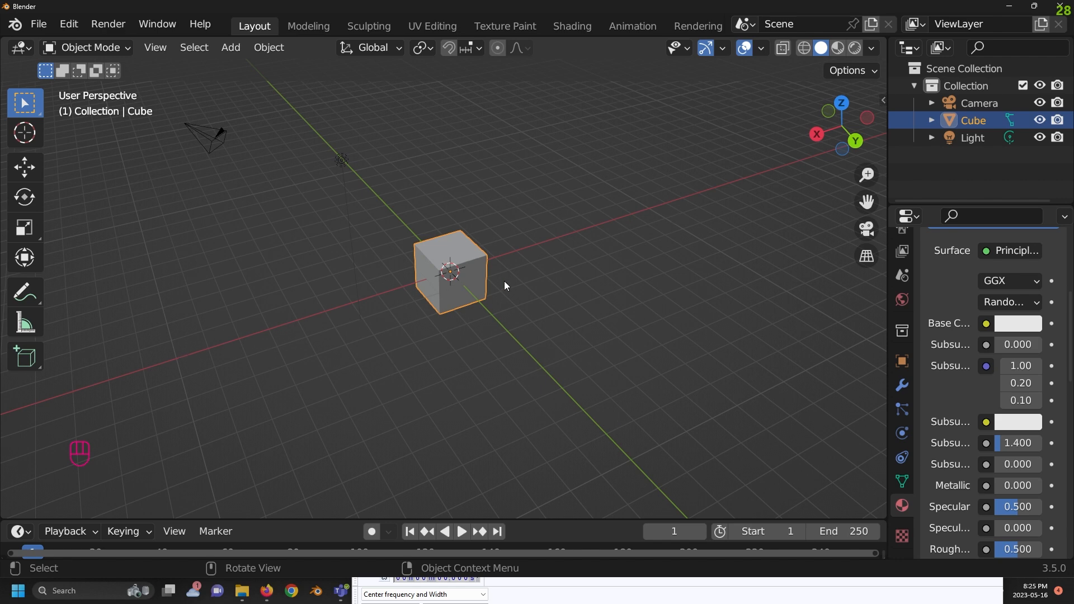
drag(841, 127, 468, 285)
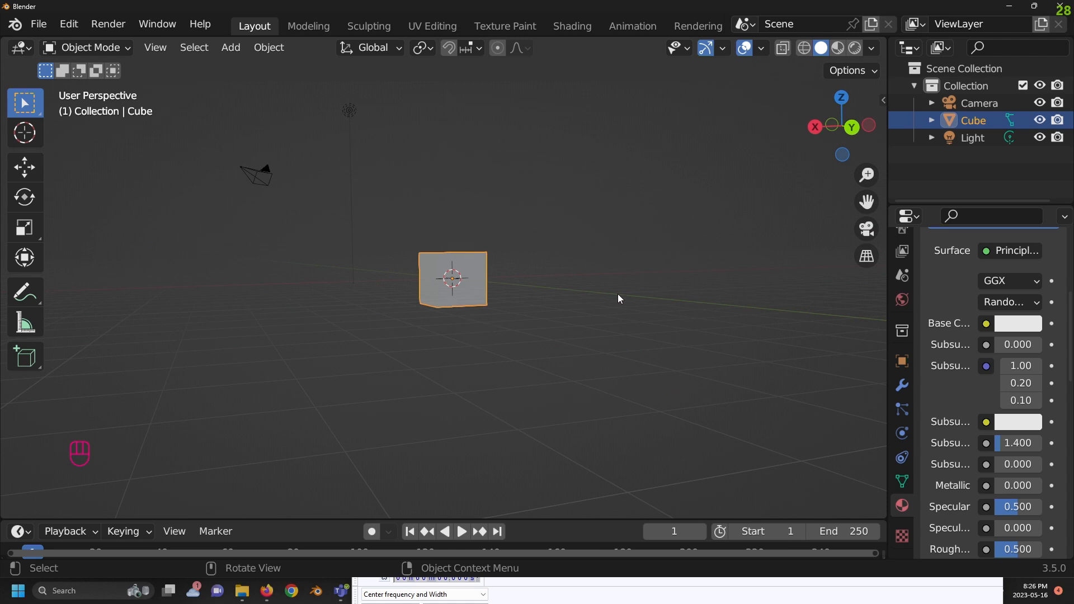
middle_drag(602, 257, 600, 313)
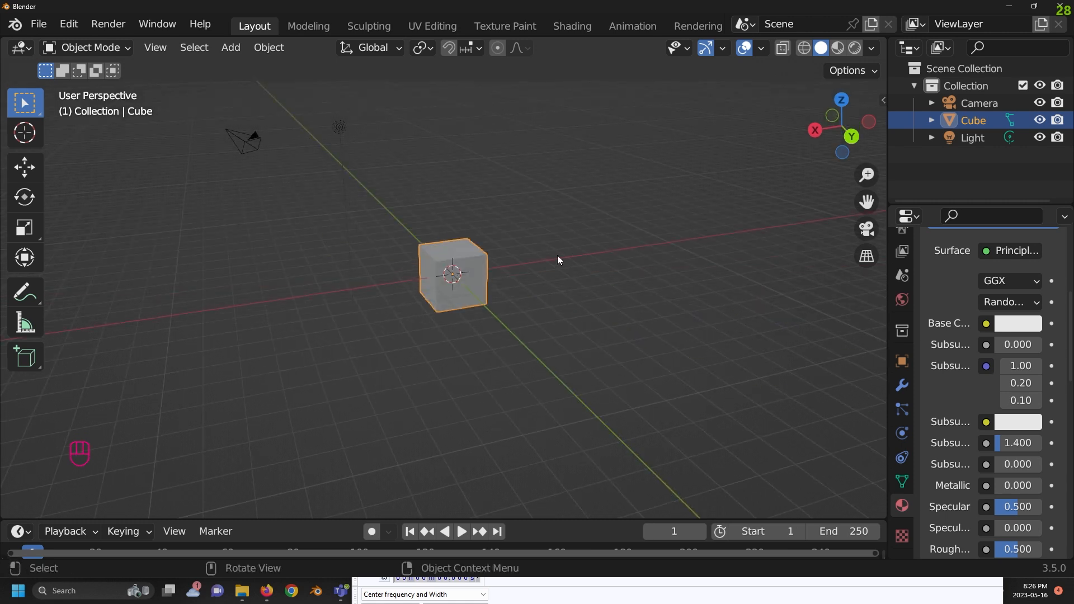
middle_drag(590, 272, 572, 283)
key(s)
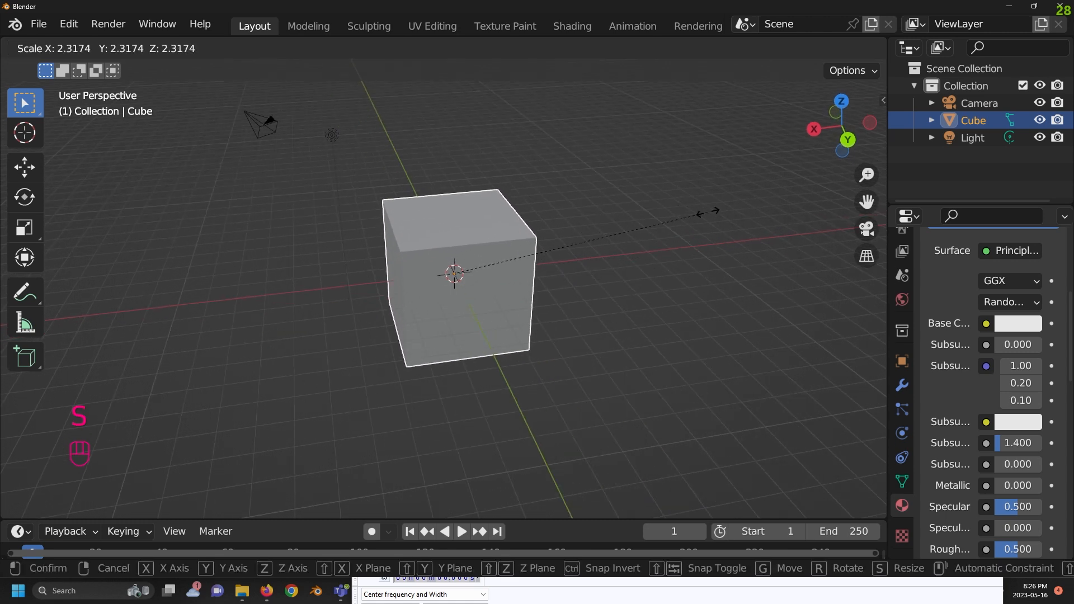
key(x)
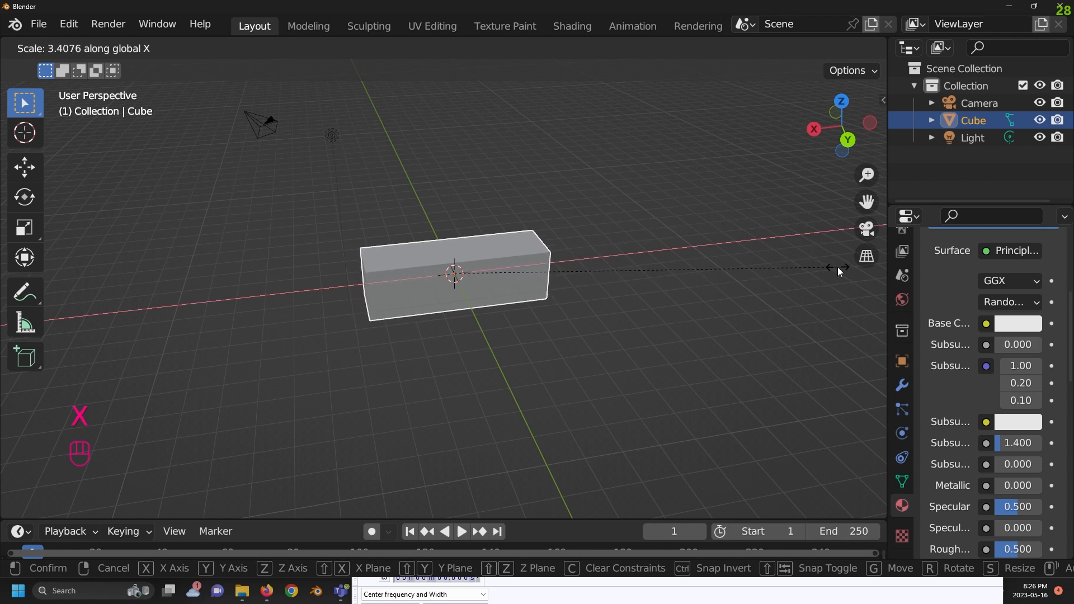
click(545, 297)
Try scaling the elongated block uniformly and lengthening it further along the global X axis.
key(s)
right_click(541, 282)
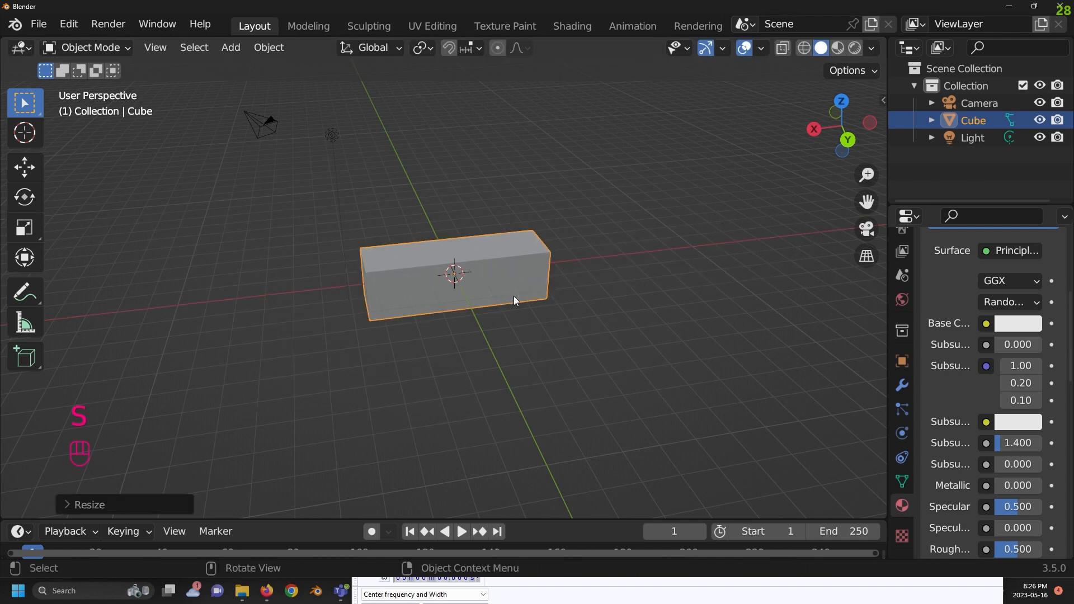
key(s)
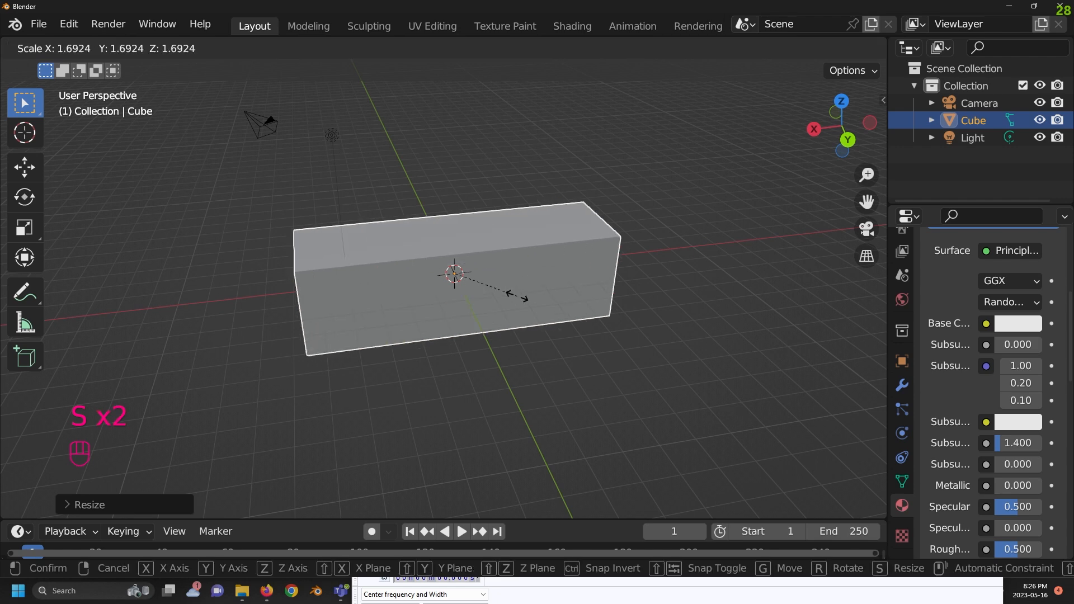
key(x)
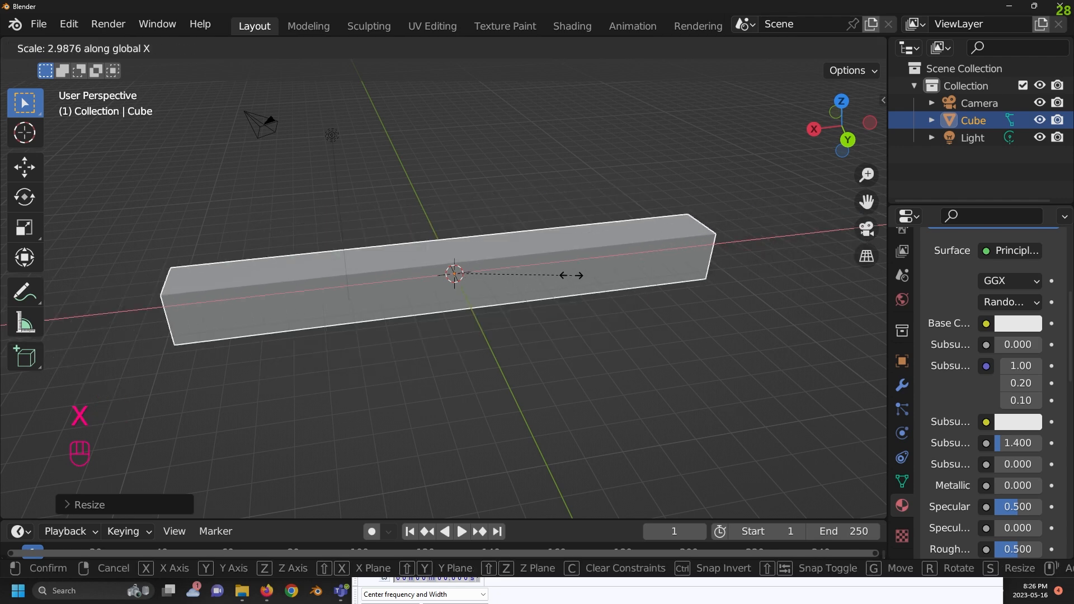
right_click(655, 273)
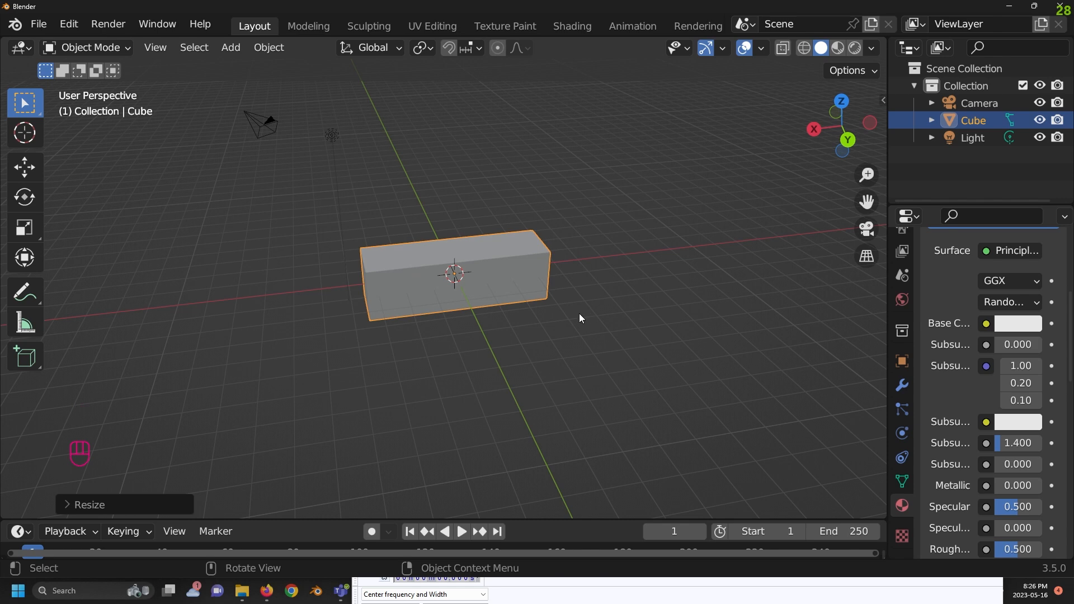
Make the block taller along the global Z axis and longer along the X axis.
middle_drag(508, 317, 526, 291)
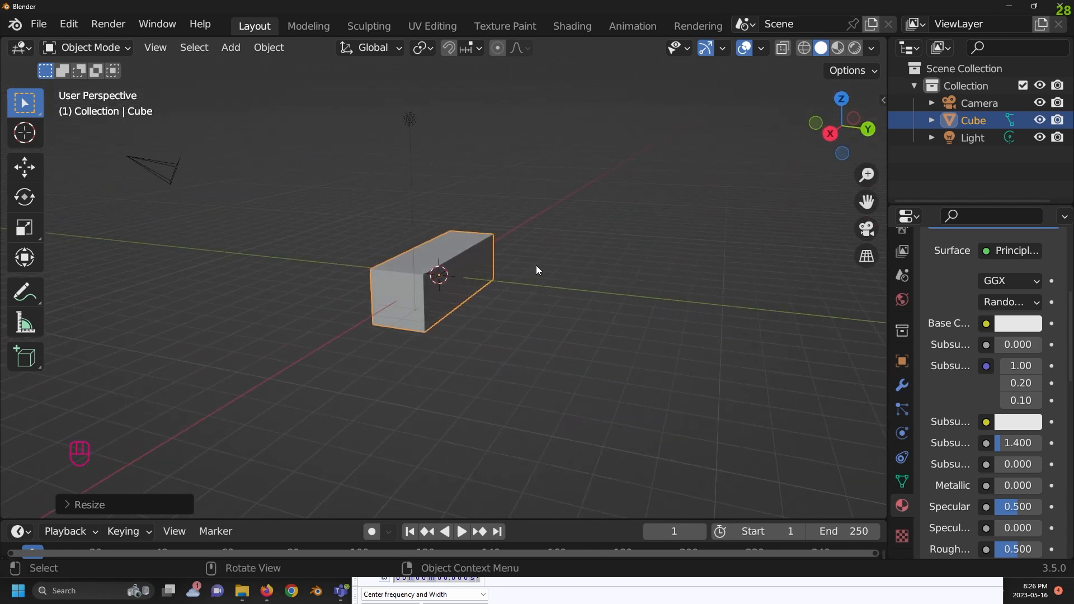
key(s)
key(z)
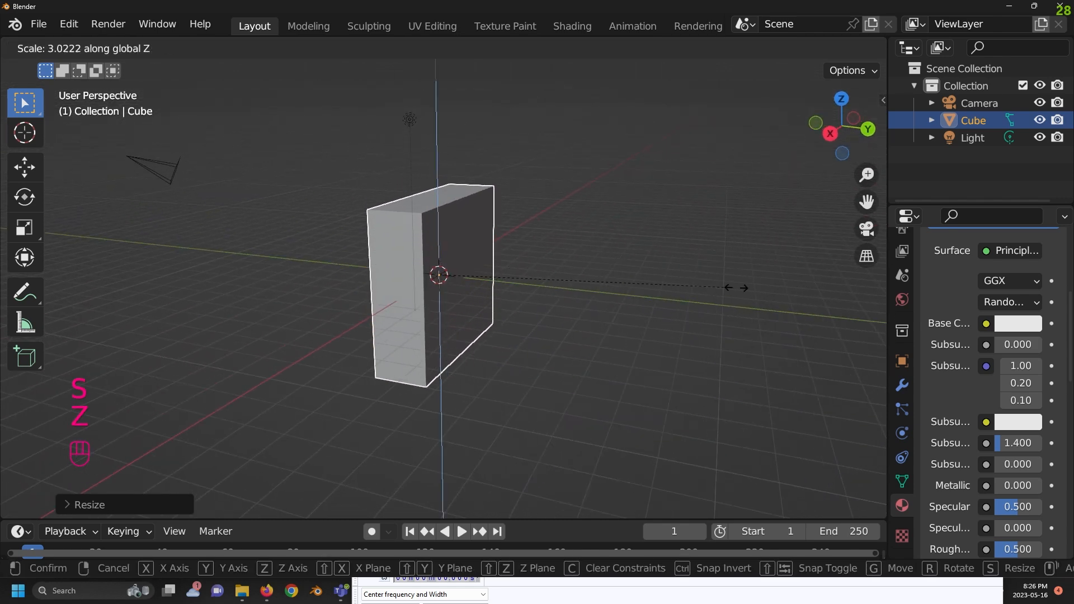
click(700, 264)
middle_drag(701, 264, 559, 298)
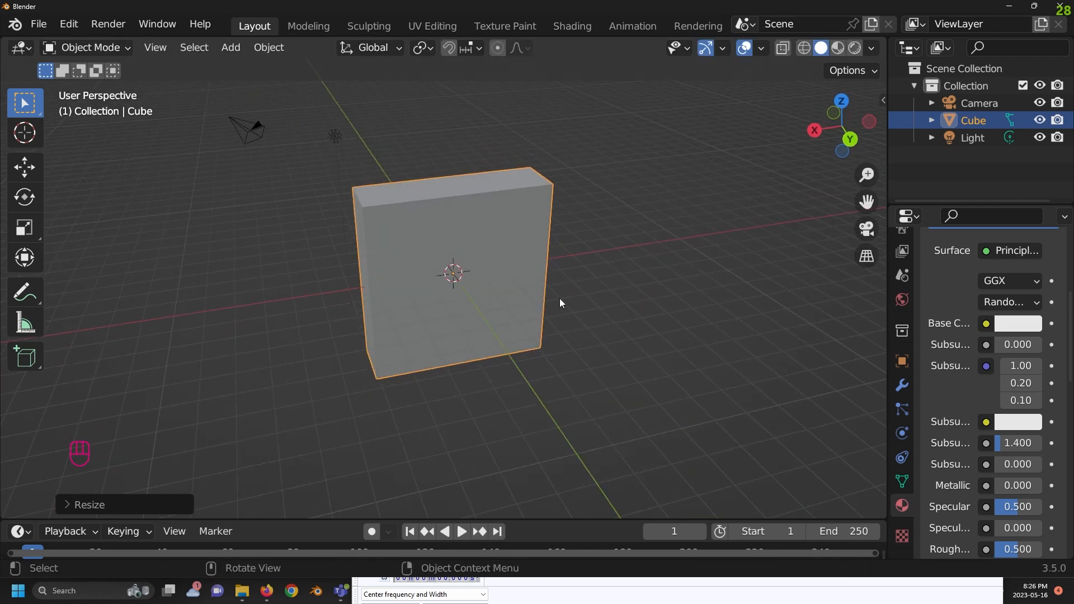
key(s)
key(x)
click(714, 260)
Thin the block along the Y axis into a wall shape, and deselect and reselect it.
middle_drag(714, 260, 686, 297)
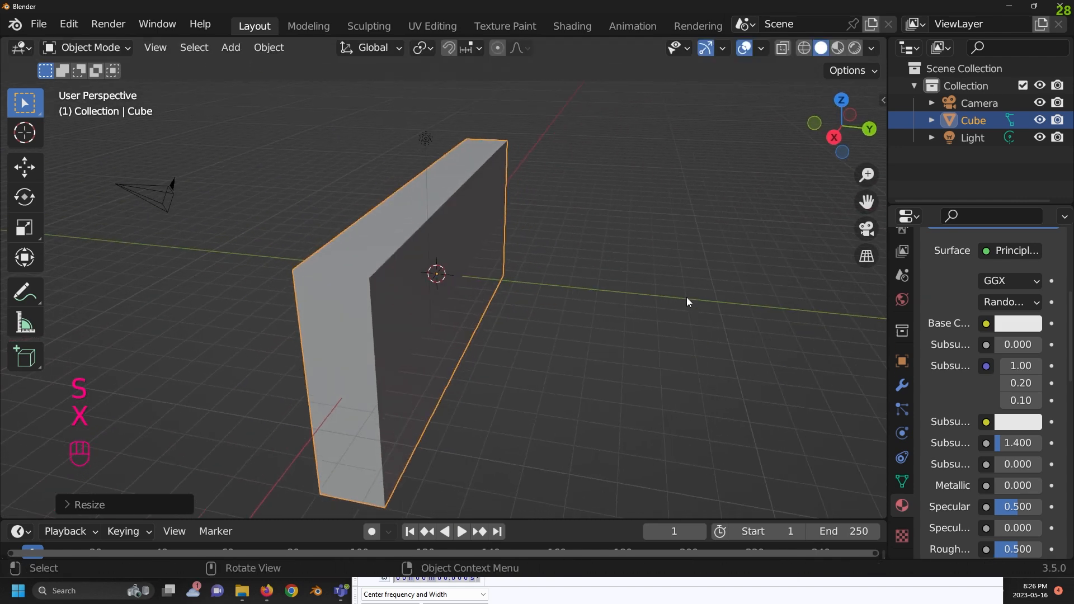
key(s)
key(y)
click(621, 277)
middle_drag(621, 278, 553, 368)
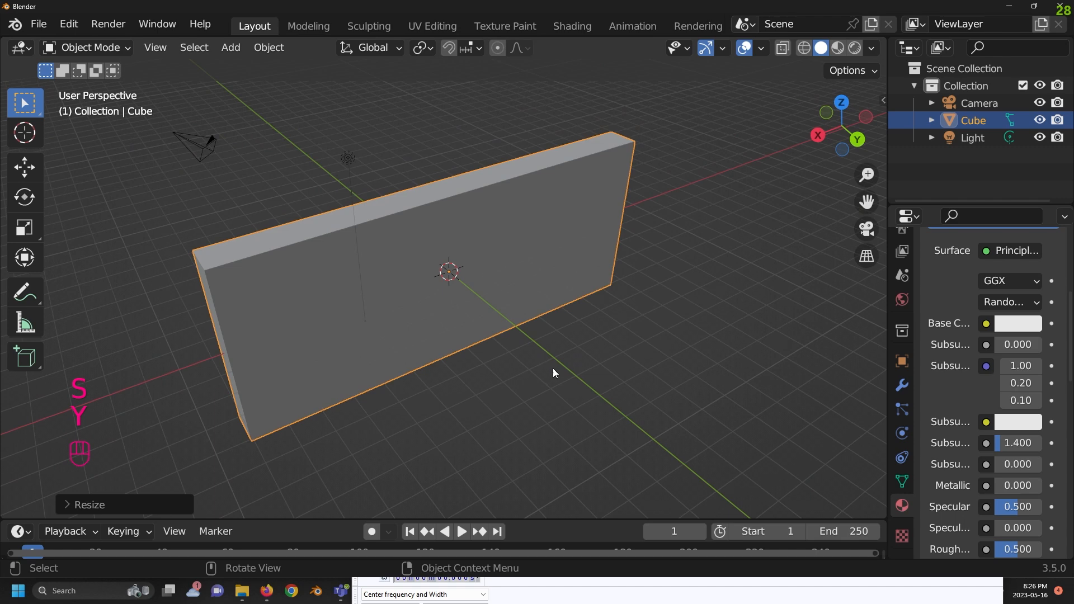
click(605, 331)
middle_drag(606, 331, 365, 338)
middle_drag(481, 291, 523, 230)
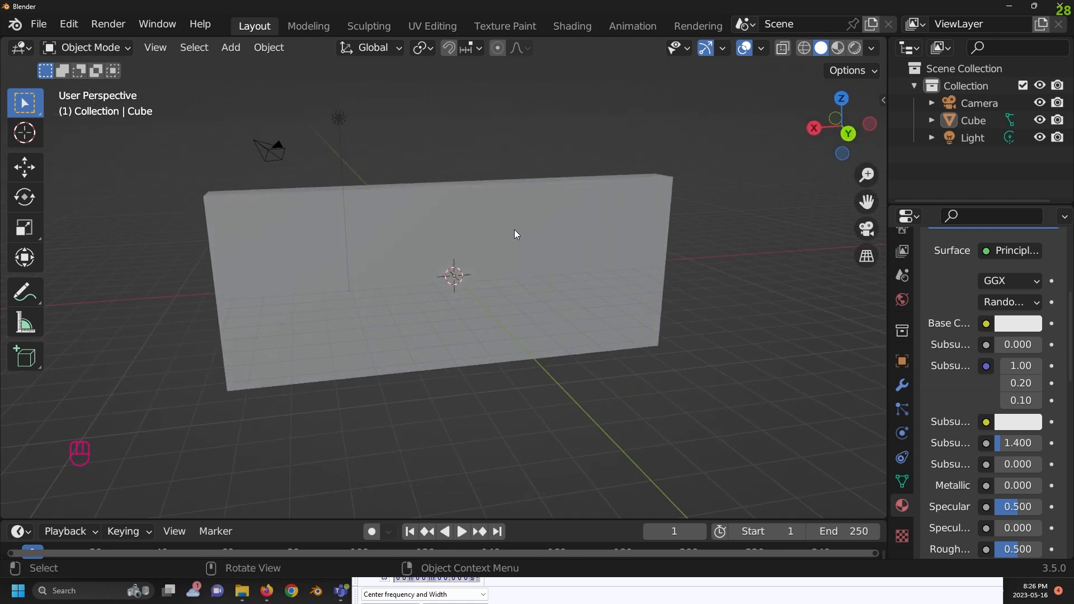
click(527, 294)
Try moving the wall-shaped block vertically along the global Z axis twice.
key(g)
key(z)
right_click(499, 327)
key(g)
key(z)
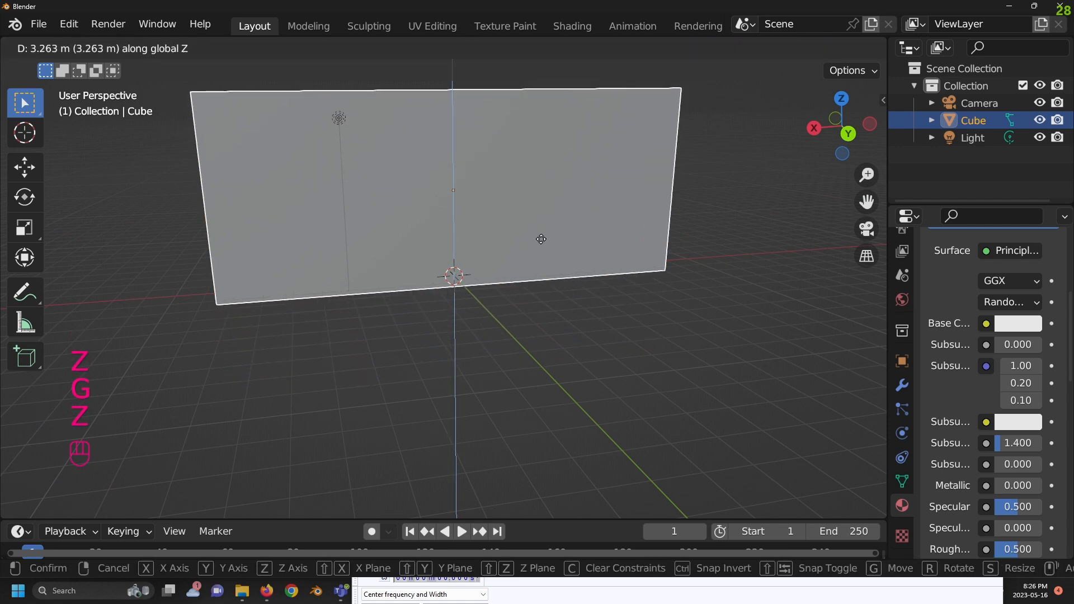
right_click(614, 311)
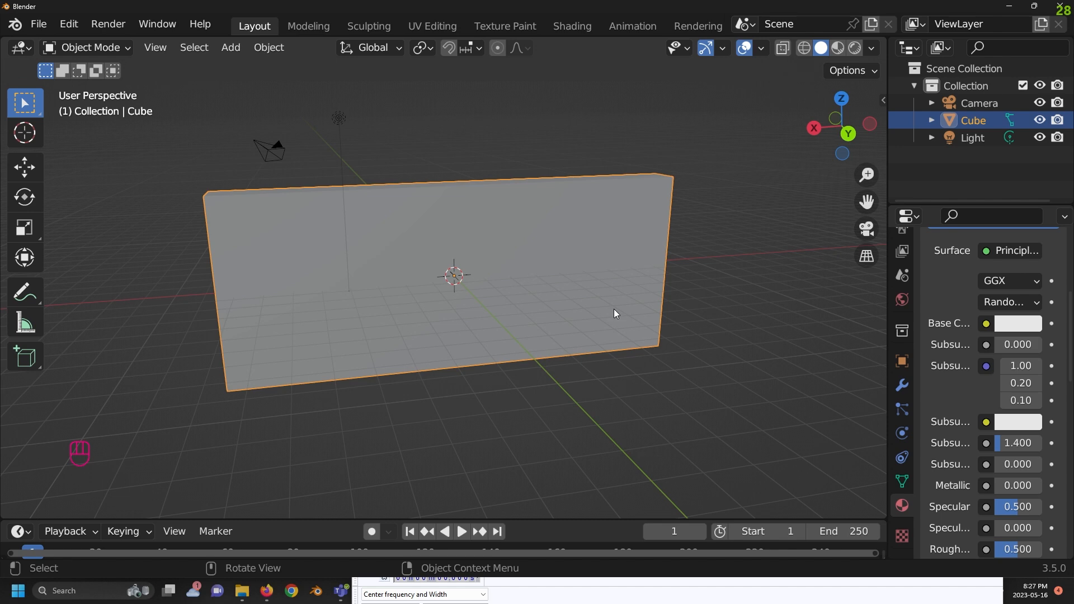
In the front orthographic view, raise the block about 3.6 m along Z, bringing its bottom edge close to the X axis line.
key(KP_1)
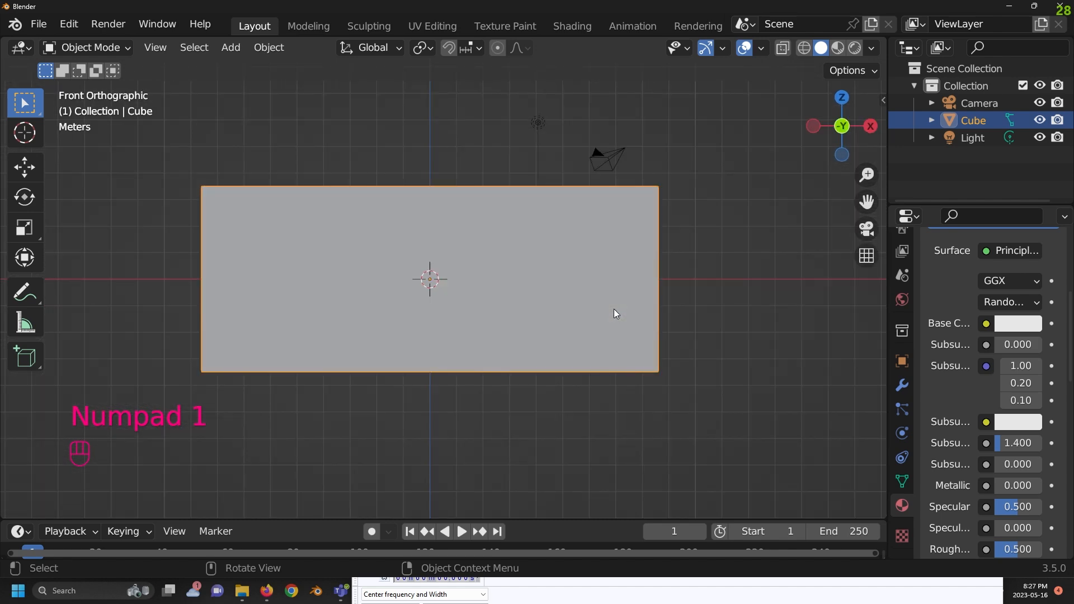
ctrl+scroll(679, 379, left, 2)
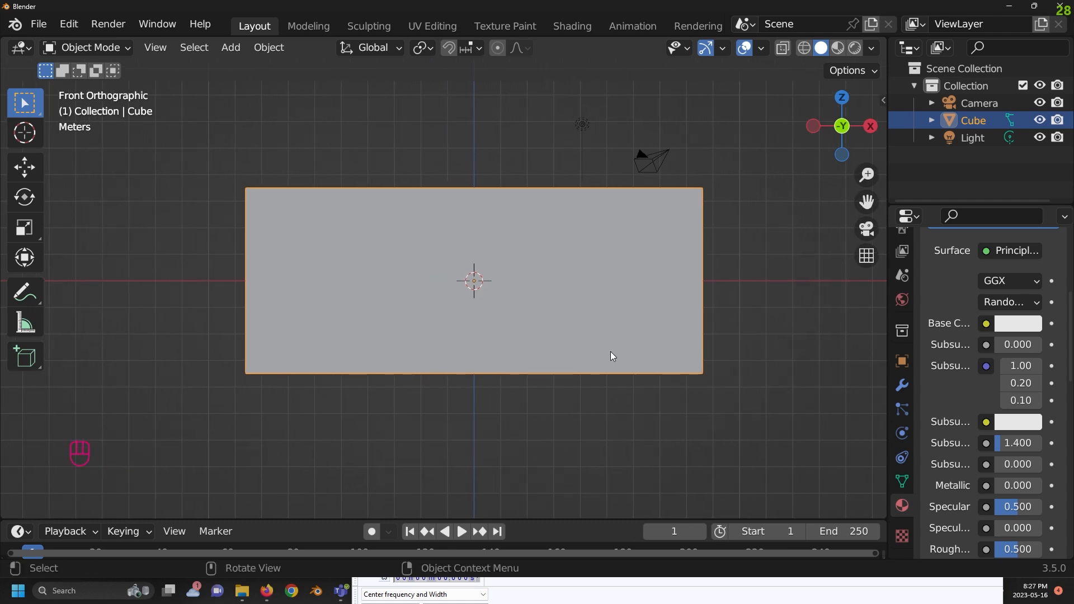
scroll(611, 355, down, 1)
key(g)
key(z)
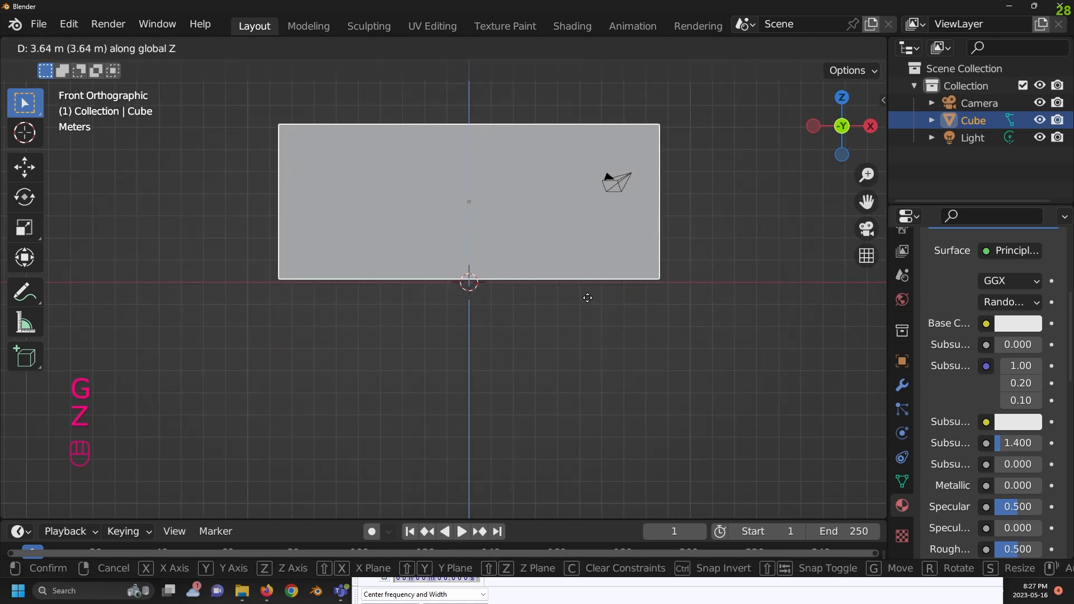
click(585, 301)
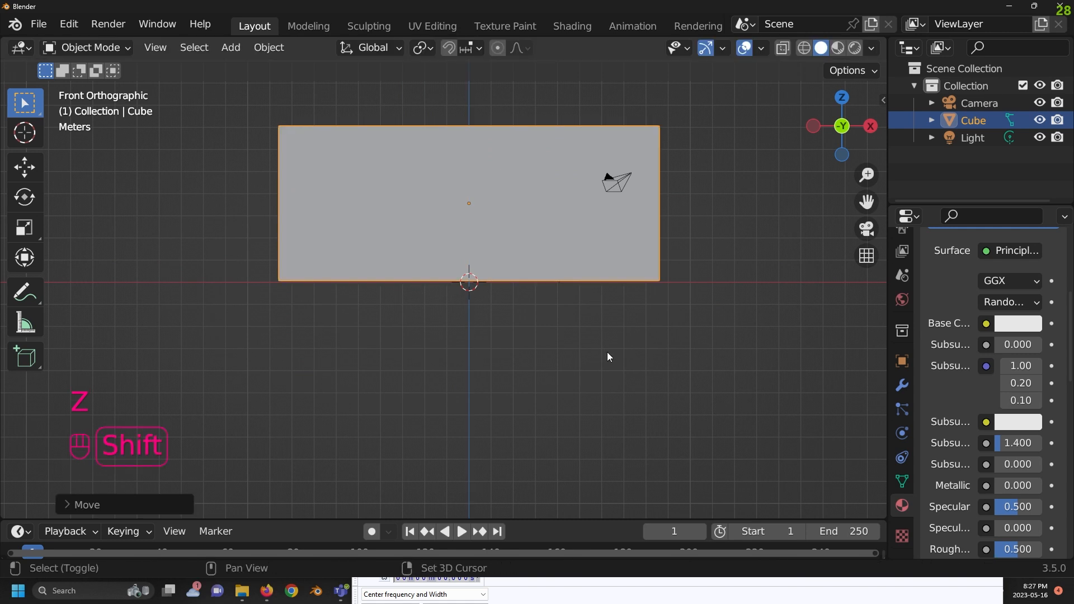
Lower the block about 0.06 m along Z to align its bottom edge exactly with the X axis line.
scroll(607, 351, up, 5)
shift+middle_drag(470, 308, 430, 277)
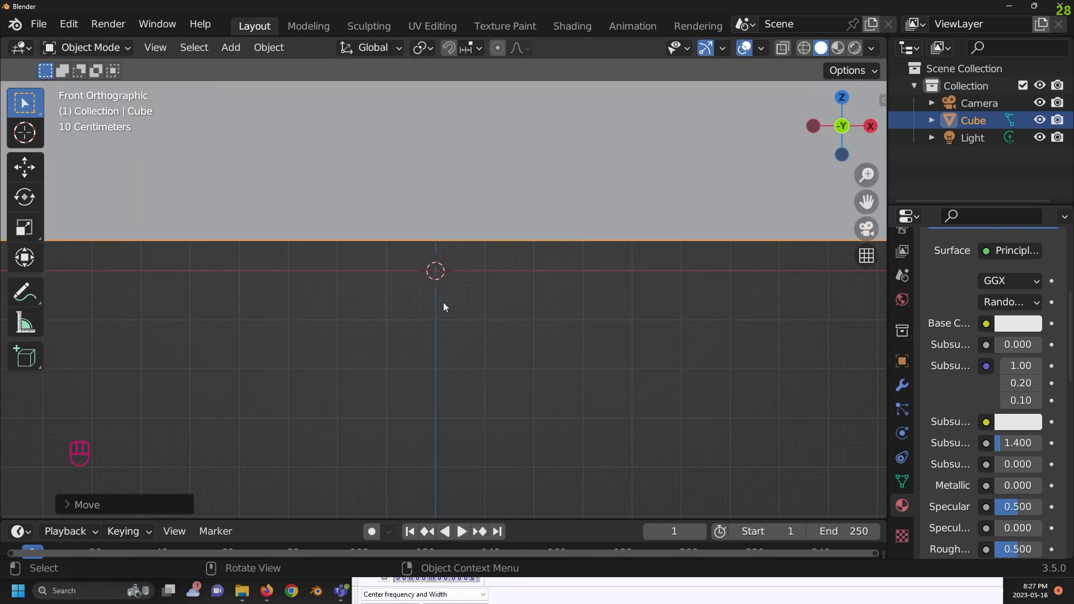
key(g)
key(z)
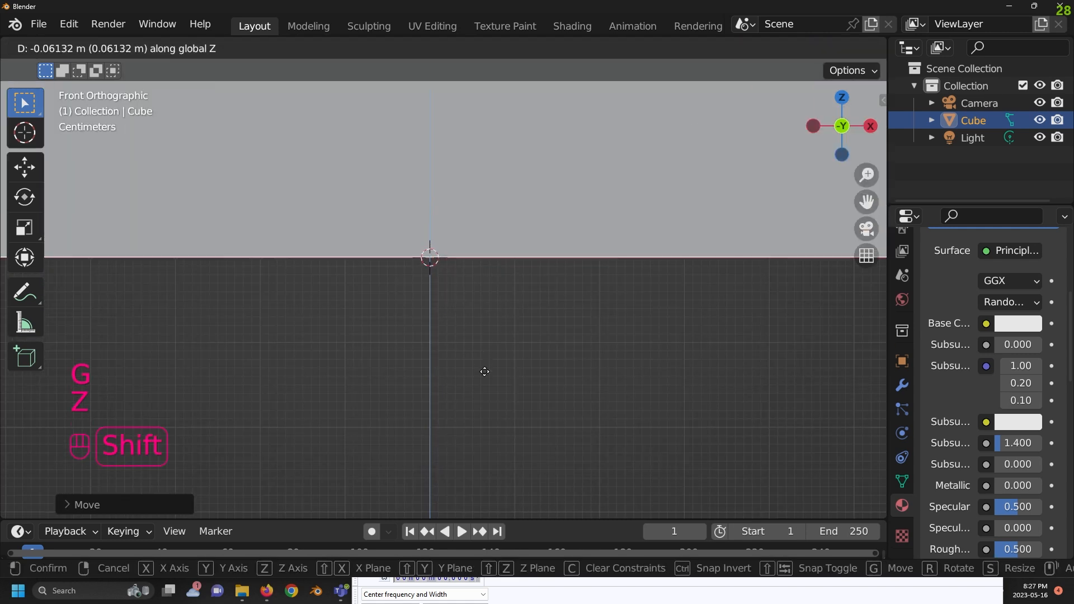
click(483, 357)
Deselect the block and check in perspective how it stands on the ground grid.
scroll(484, 361, down, 1)
scroll(484, 361, down, 8)
scroll(498, 349, up, 3)
shift+middle_drag(510, 313, 391, 325)
click(525, 323)
middle_drag(485, 334, 366, 380)
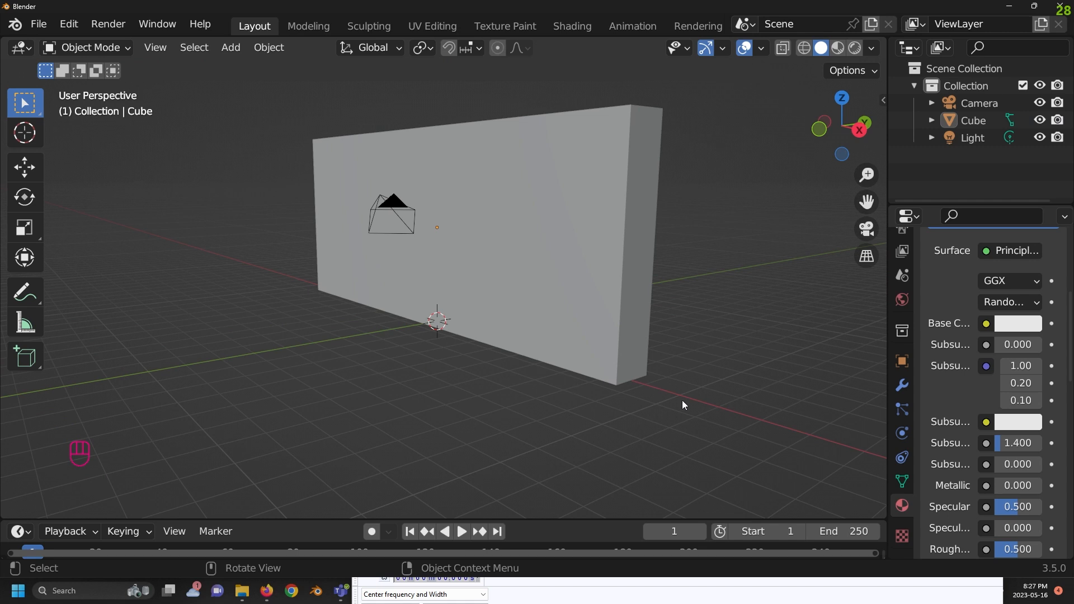
Examine the wall in the front, right, top, bottom, back and left orthographic views.
middle_drag(685, 404, 603, 341)
key(KP_1)
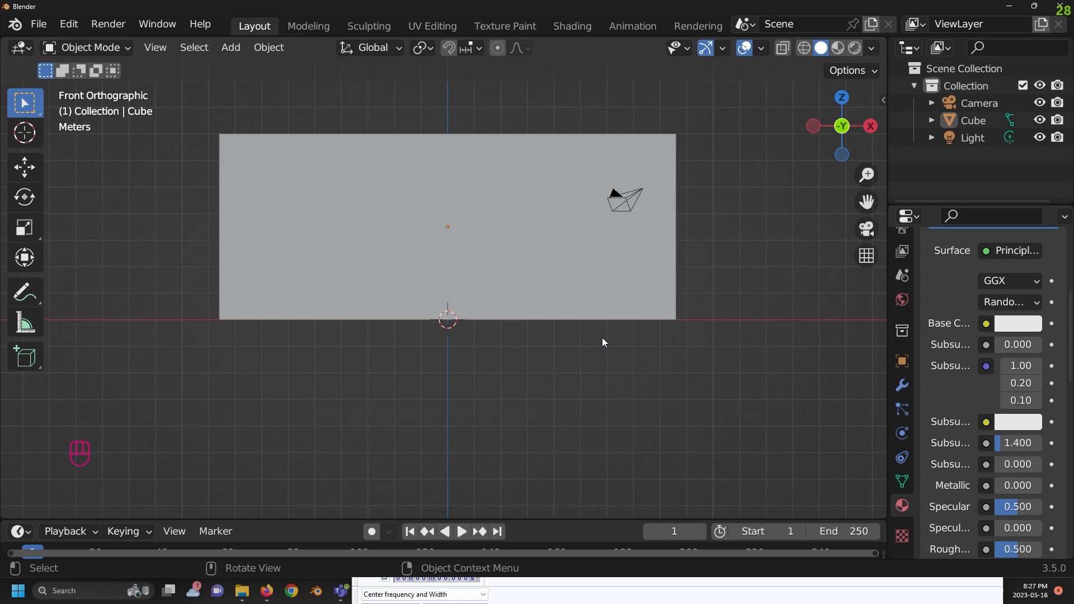
key(KP_3)
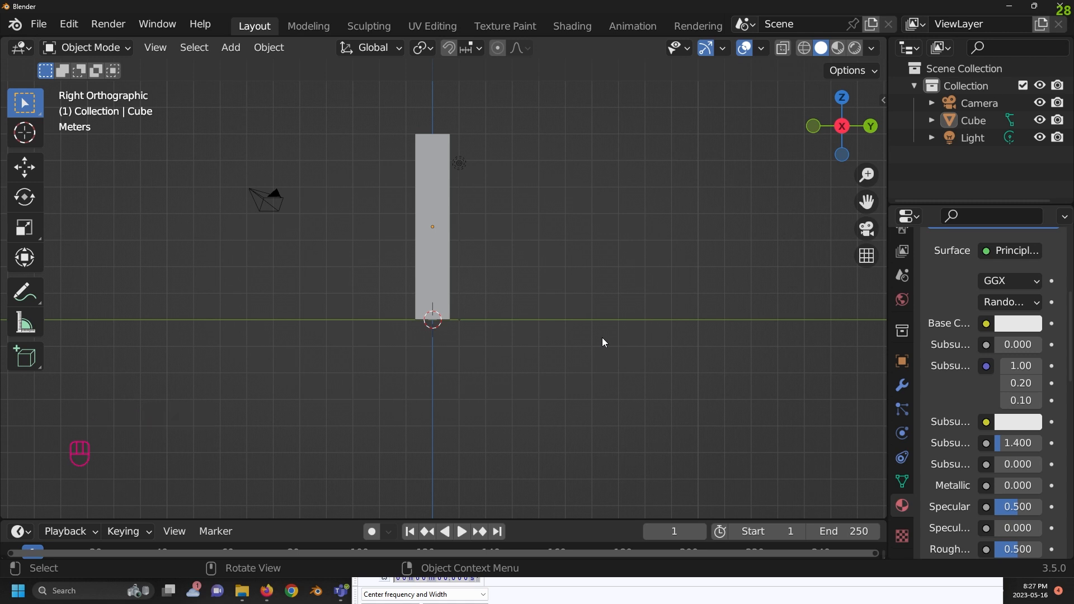
key(KP_7)
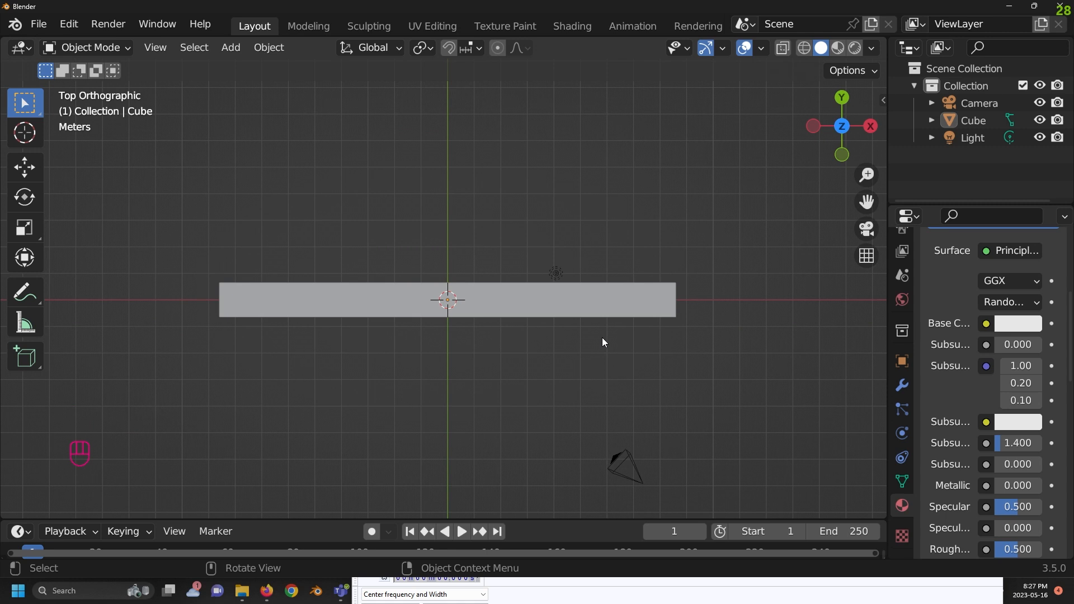
key(KP_9)
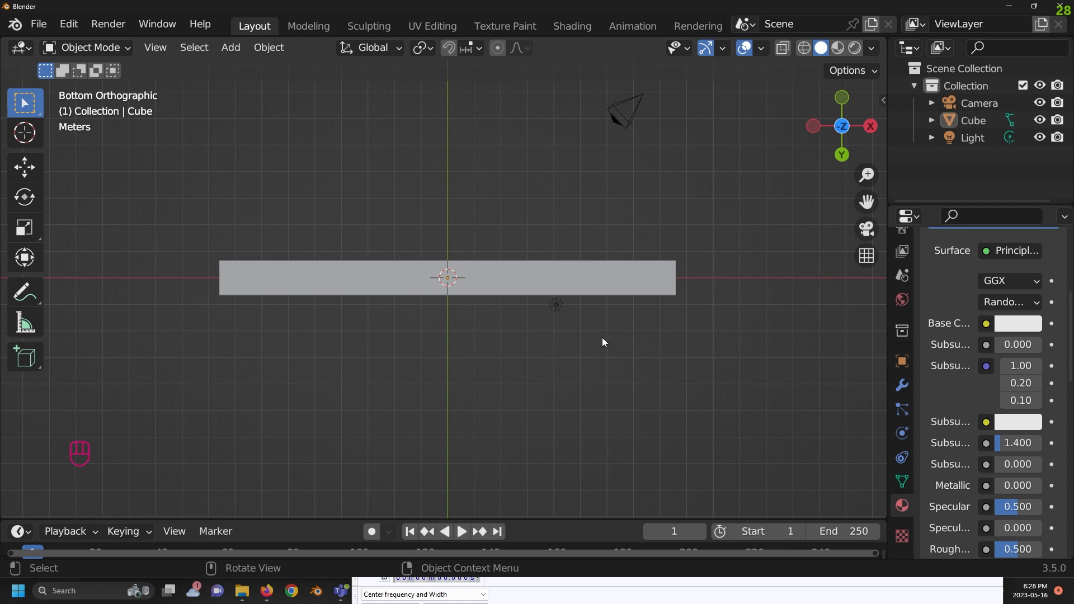
key(KP_1)
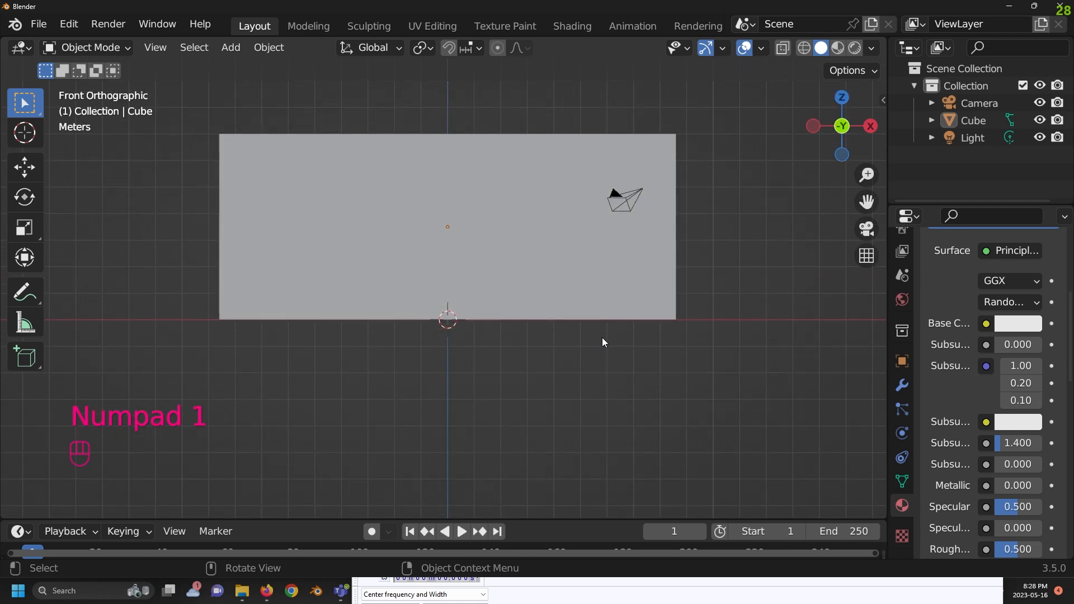
key(KP_9)
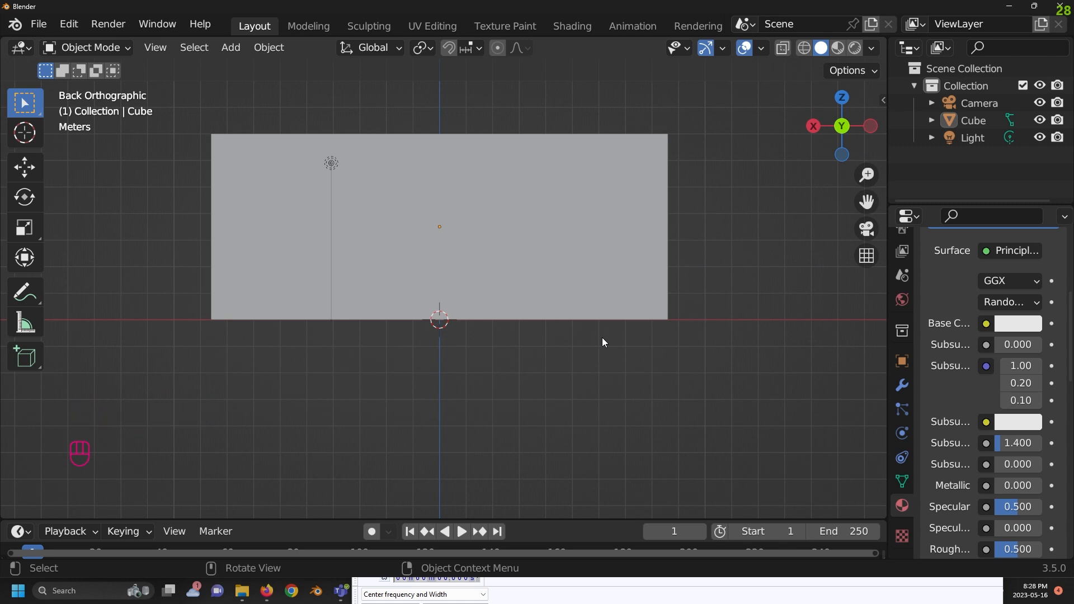
key(KP_3)
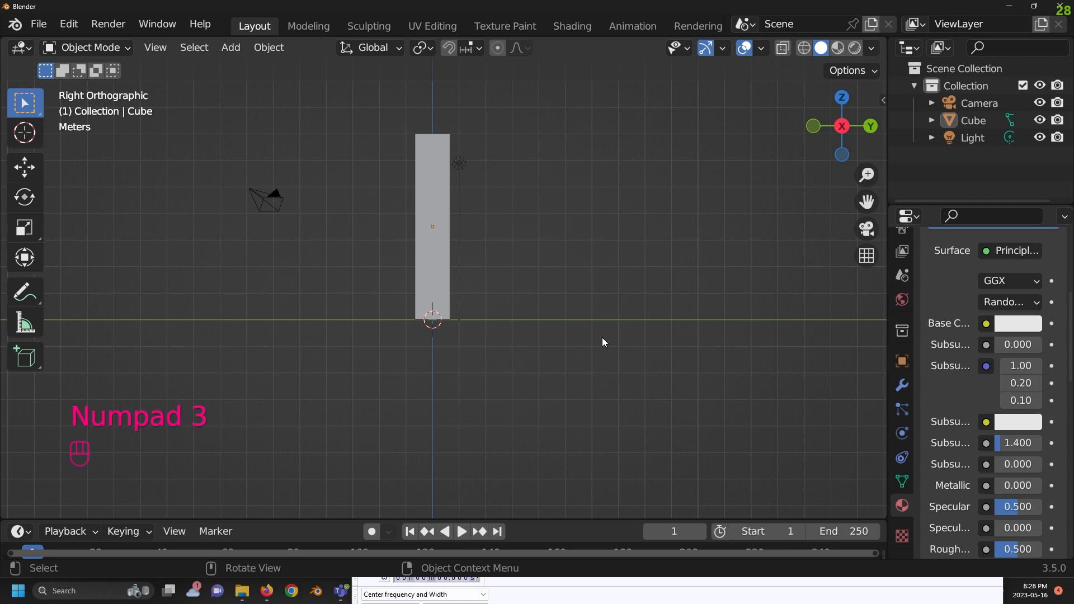
key(KP_9)
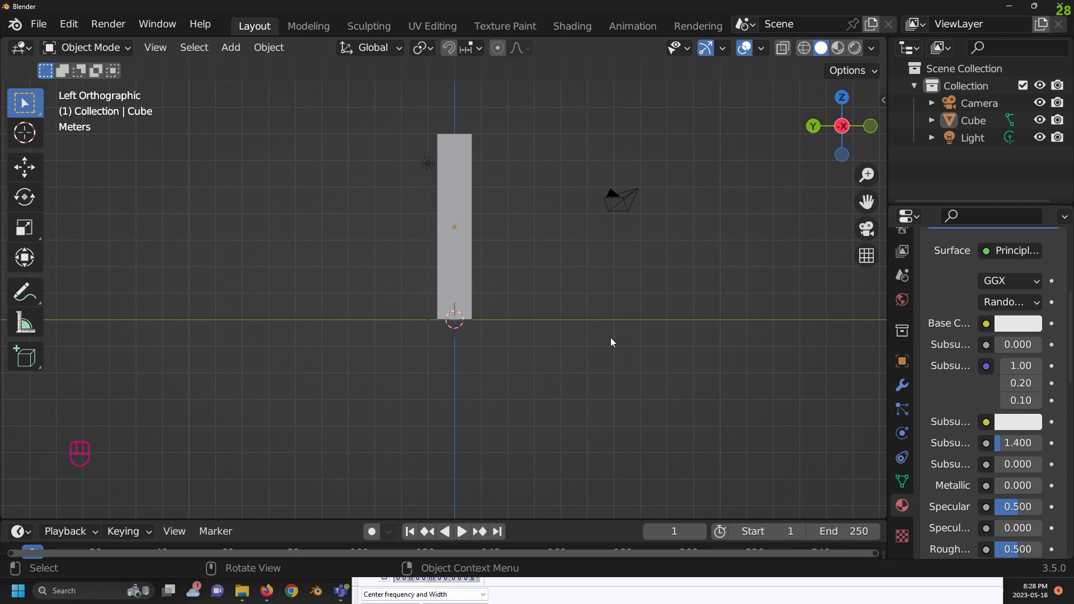
key(KP_1)
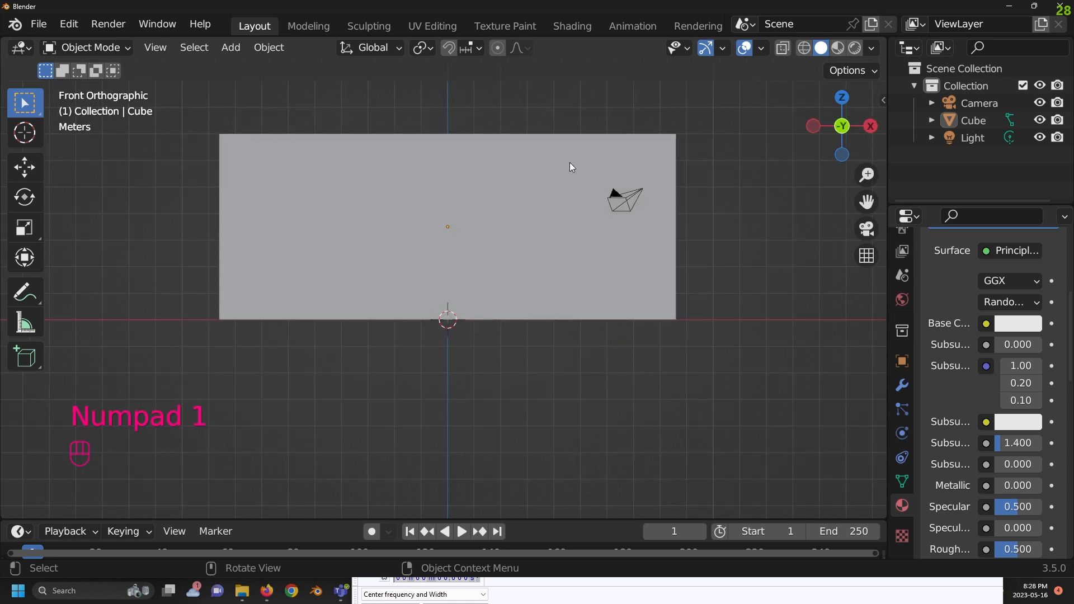
In the top orthographic view, duplicate the wall and place the copy parallel to it, farther along positive Y.
key(KP_7)
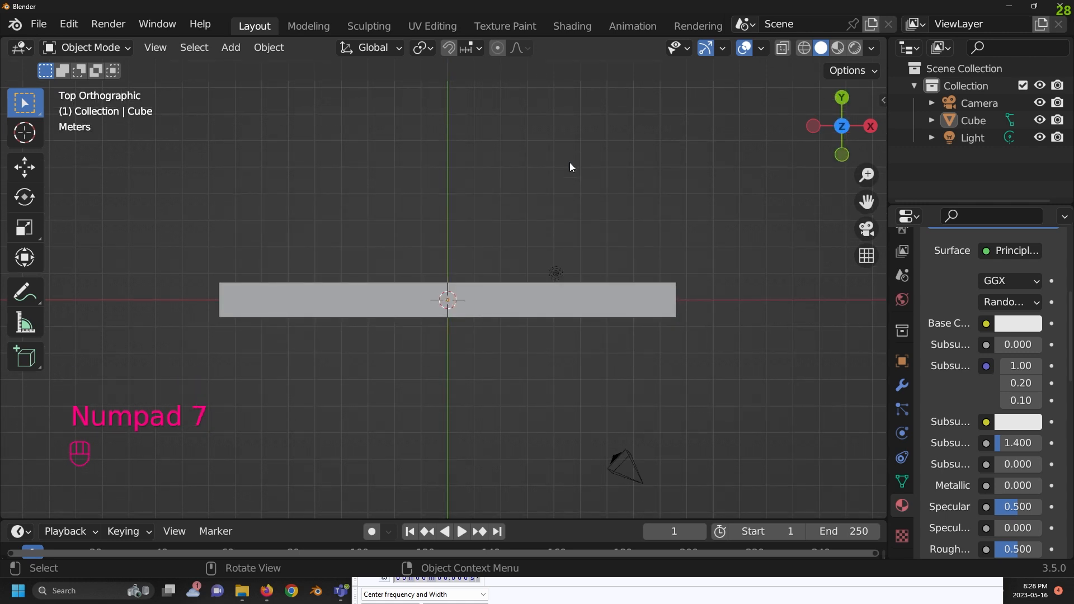
scroll(619, 294, down, 3)
scroll(562, 286, down, 3)
scroll(509, 297, up, 2)
click(458, 301)
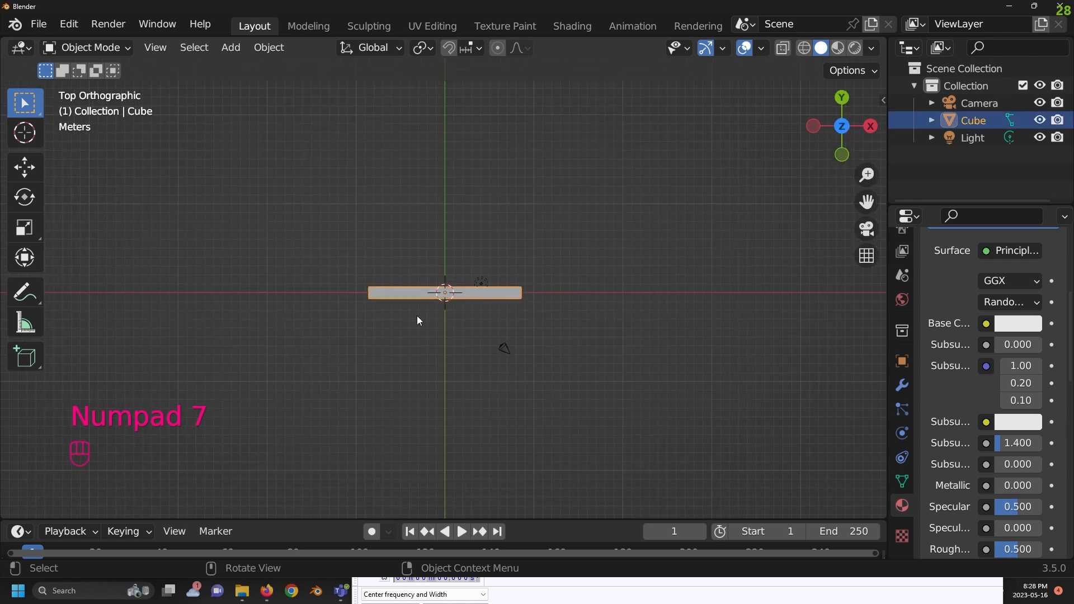
shift+middle_drag(561, 263, 530, 319)
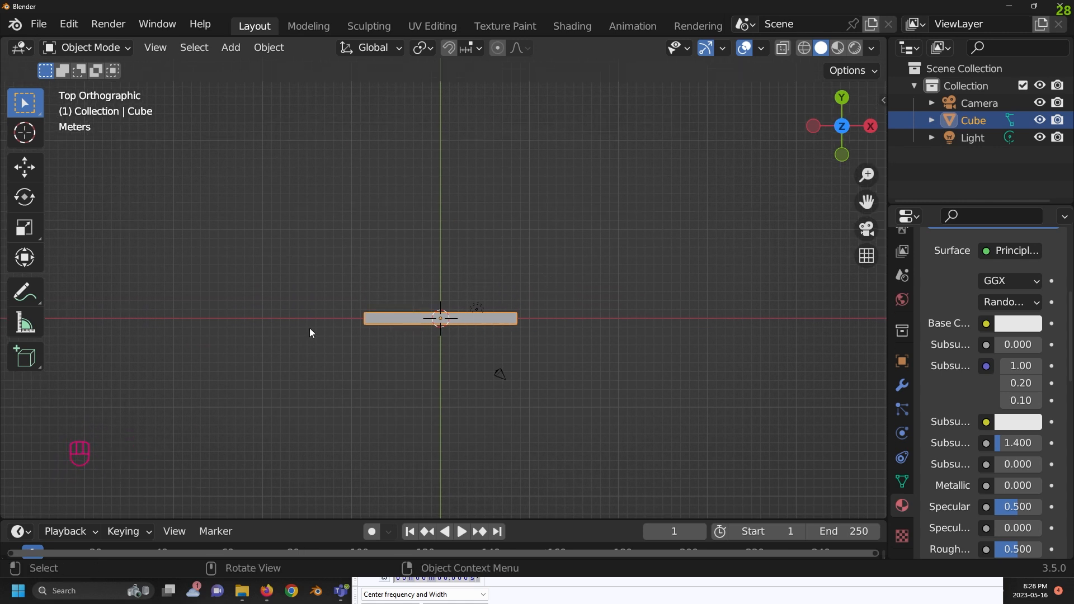
key(shift+d)
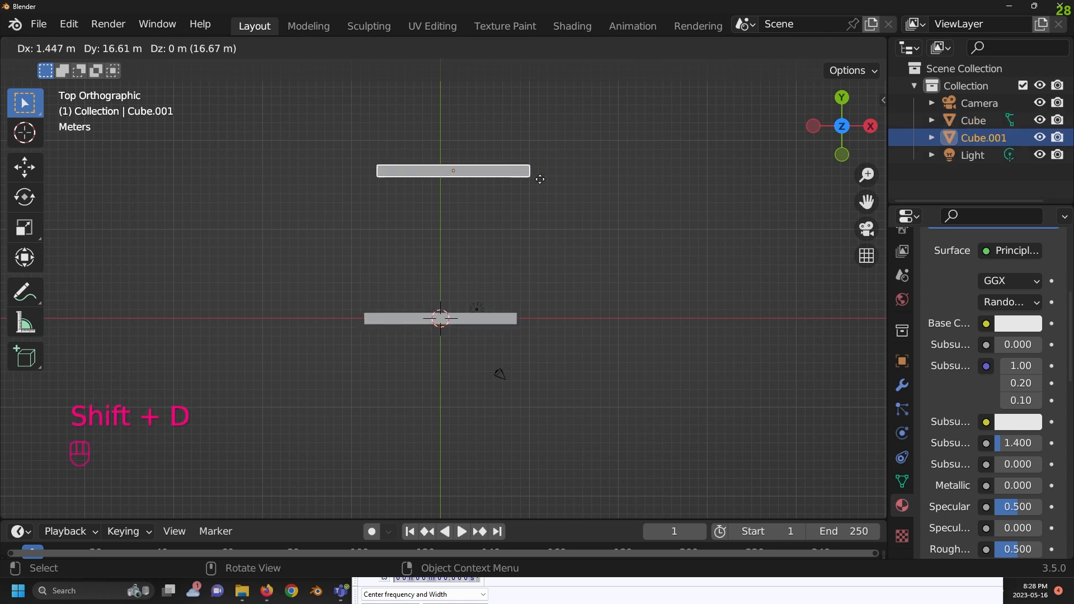
click(535, 217)
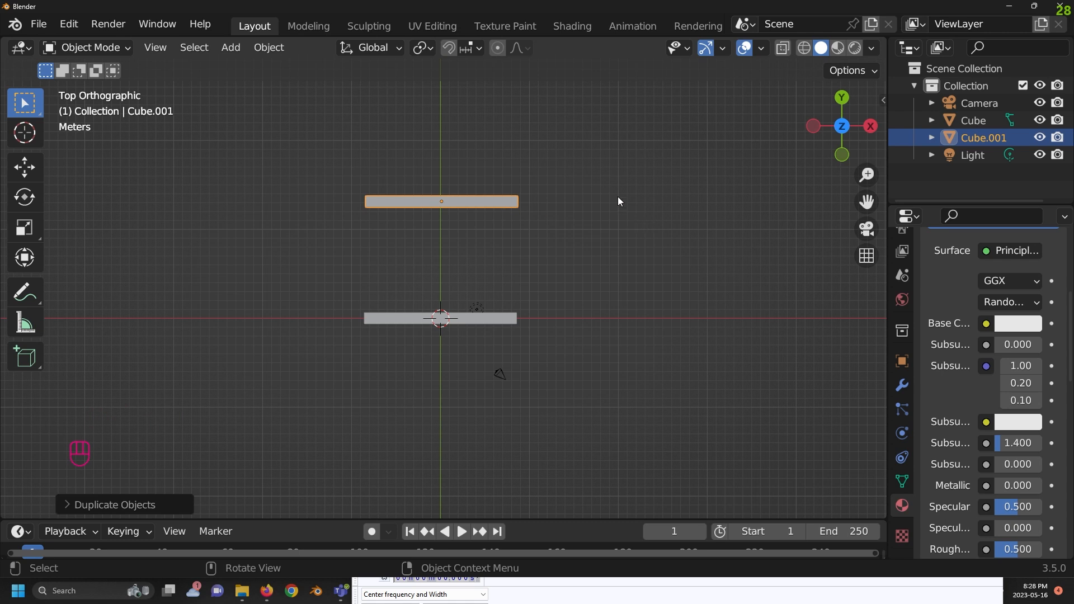
Try rotating the copied wall freehand and moving it to the original wall's negative X end, and undo both changes.
key(r)
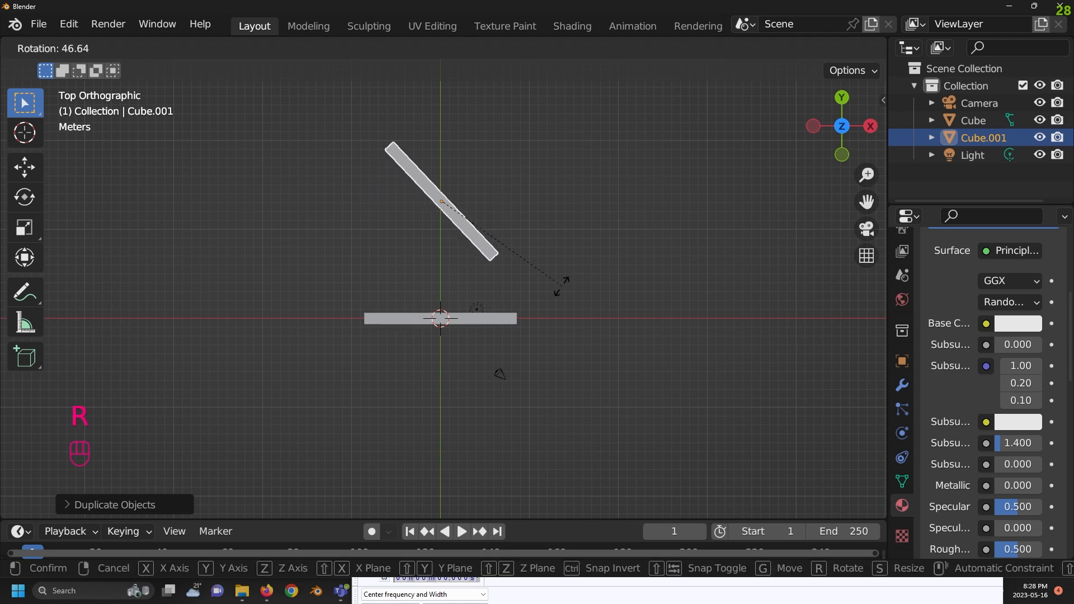
click(540, 297)
key(g)
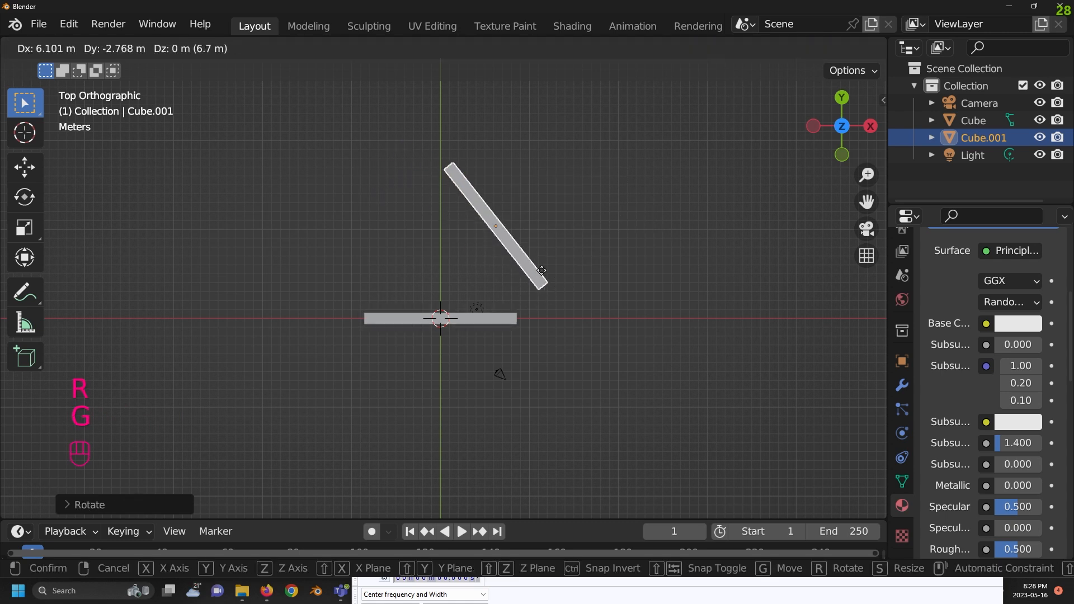
click(364, 307)
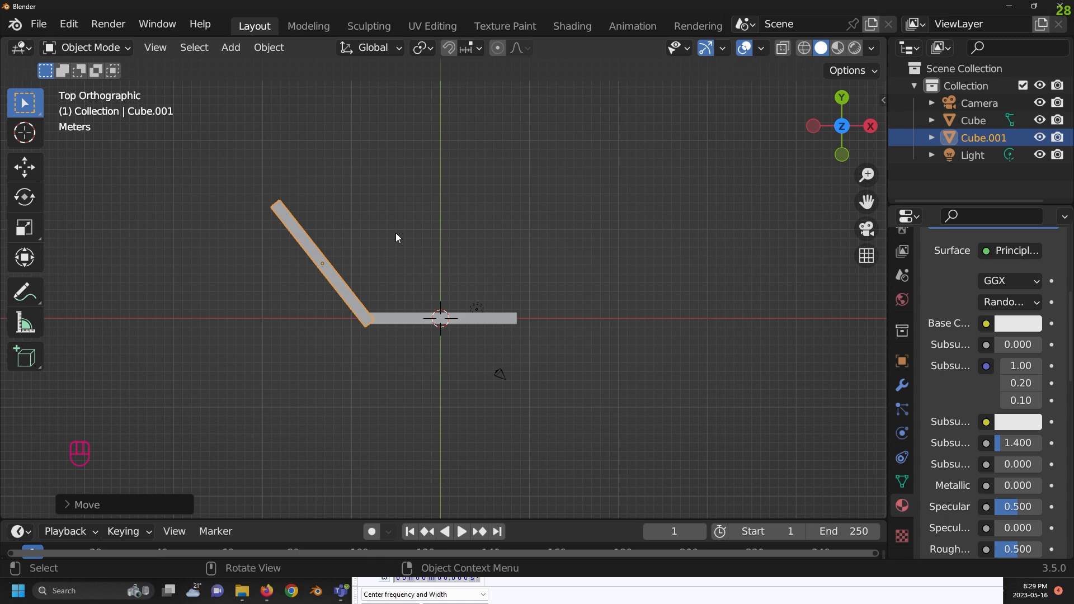
key(ctrl+z)
key(ctrl+z)
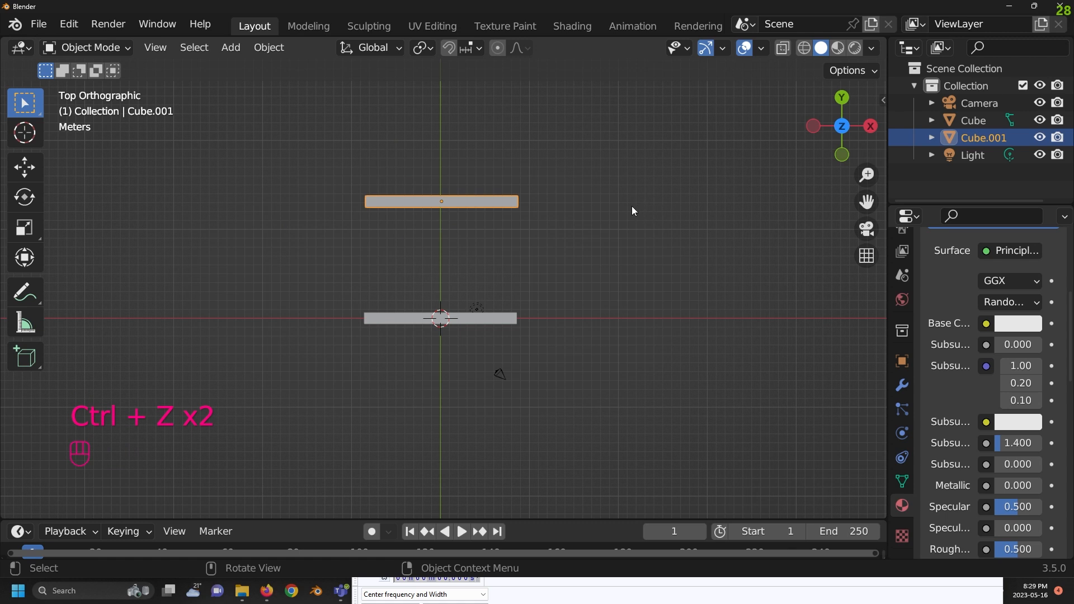
Rotate the copied wall 30° about the global Z axis and join it to the original wall's positive X end.
key(r)
key(z)
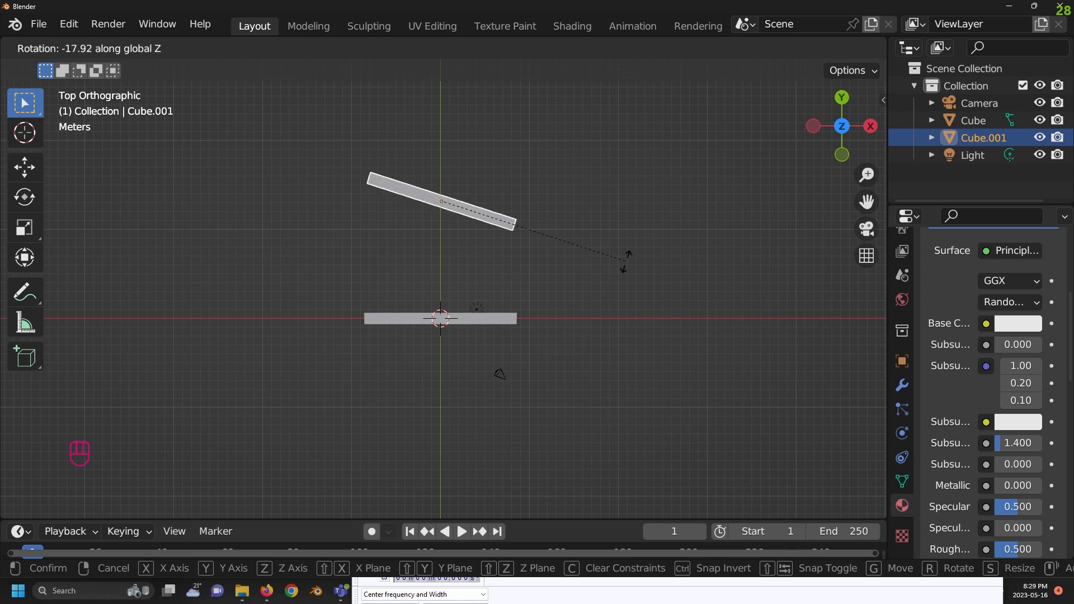
text(30)
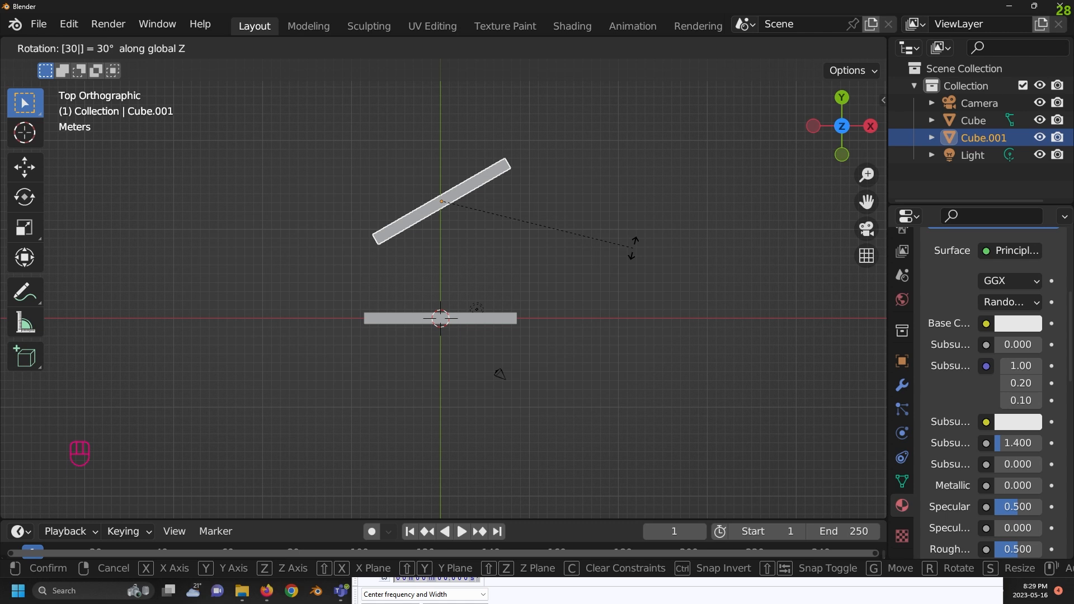
click(633, 248)
key(g)
click(519, 288)
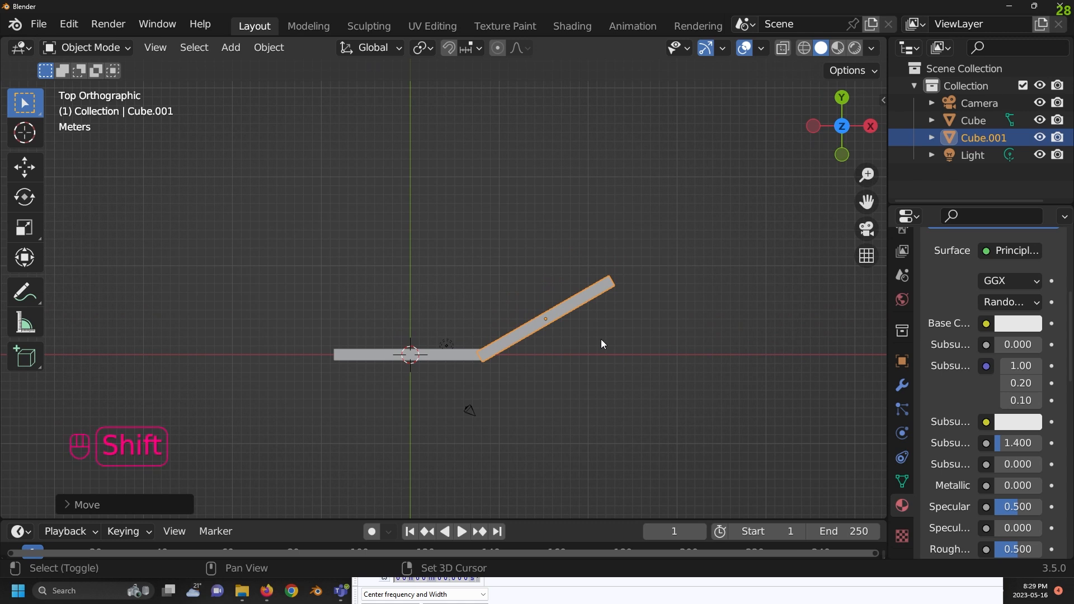
Duplicate the 30° wall, rotate the copy to slant back inward, and join it to the 30° wall's free end.
key(shift+d)
key(r)
click(551, 364)
key(g)
click(600, 321)
key(r)
click(667, 300)
key(g)
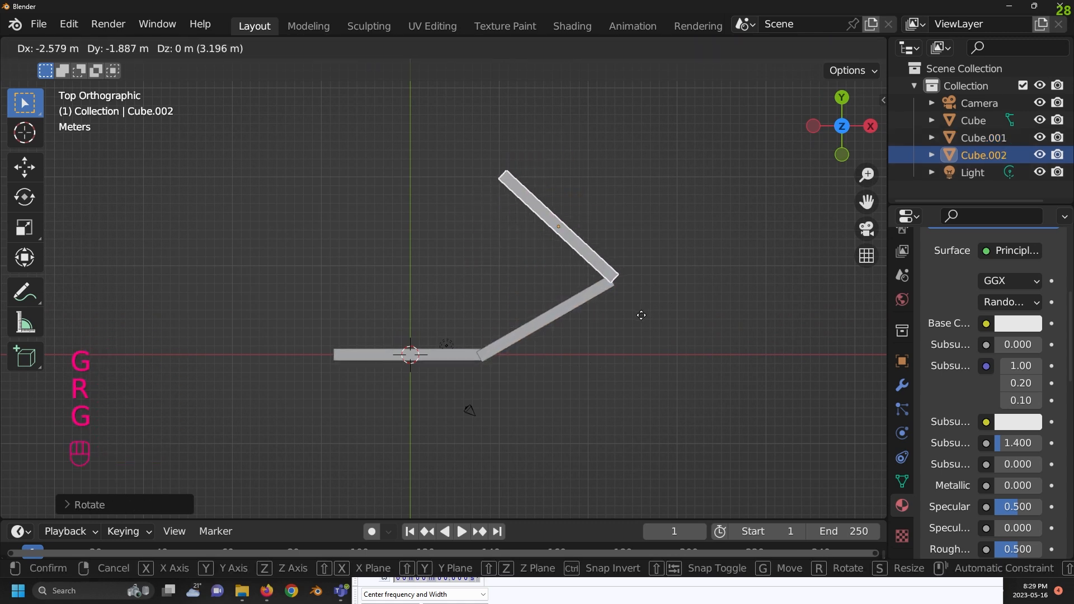
click(593, 281)
Duplicate the inward-slanting wall, turn the copy parallel to the X axis, and attach it to the slanting wall's free end.
shift+middle_drag(593, 281, 662, 292)
key(shift+d)
click(556, 250)
key(r)
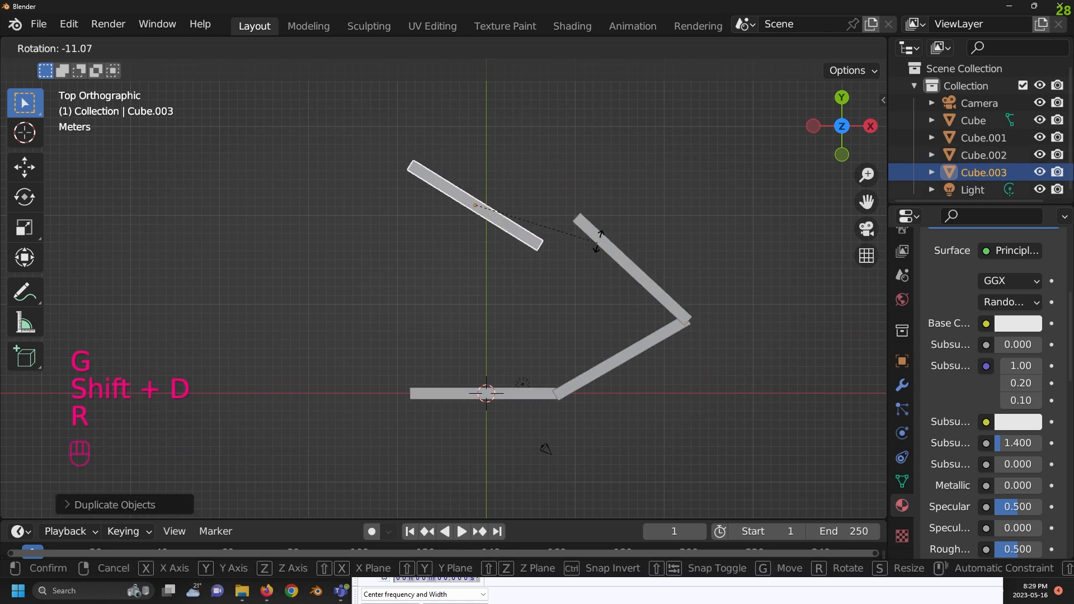
click(582, 179)
key(g)
click(609, 195)
key(r)
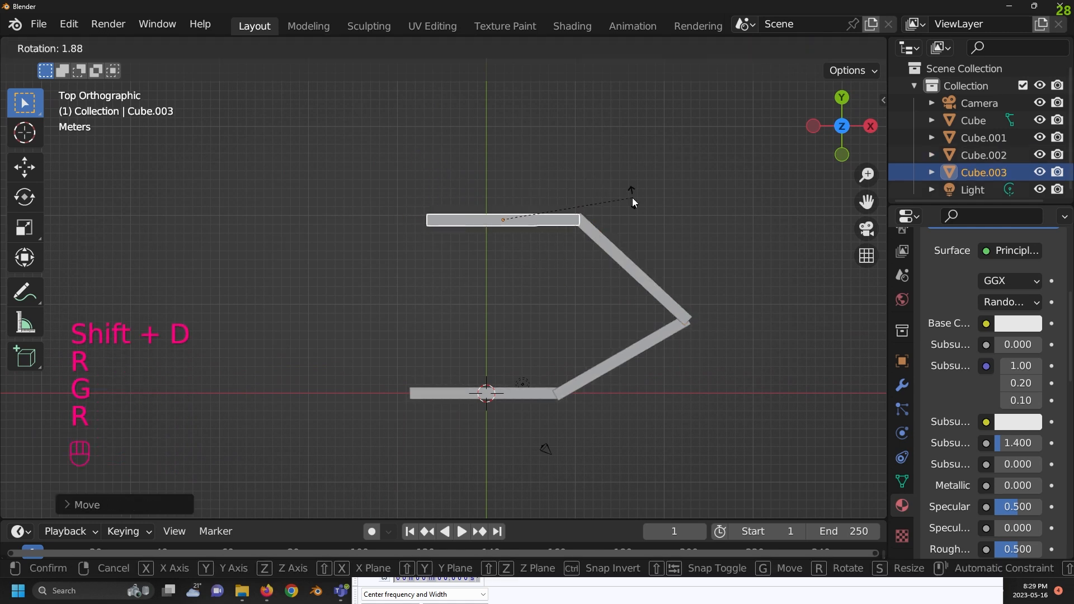
click(609, 197)
Duplicate the rear wall, angle the copy back toward the X axis, and join it to the rear wall's negative X end.
key(shift+d)
click(455, 244)
key(r)
click(464, 186)
key(g)
click(489, 197)
key(r)
click(514, 221)
key(g)
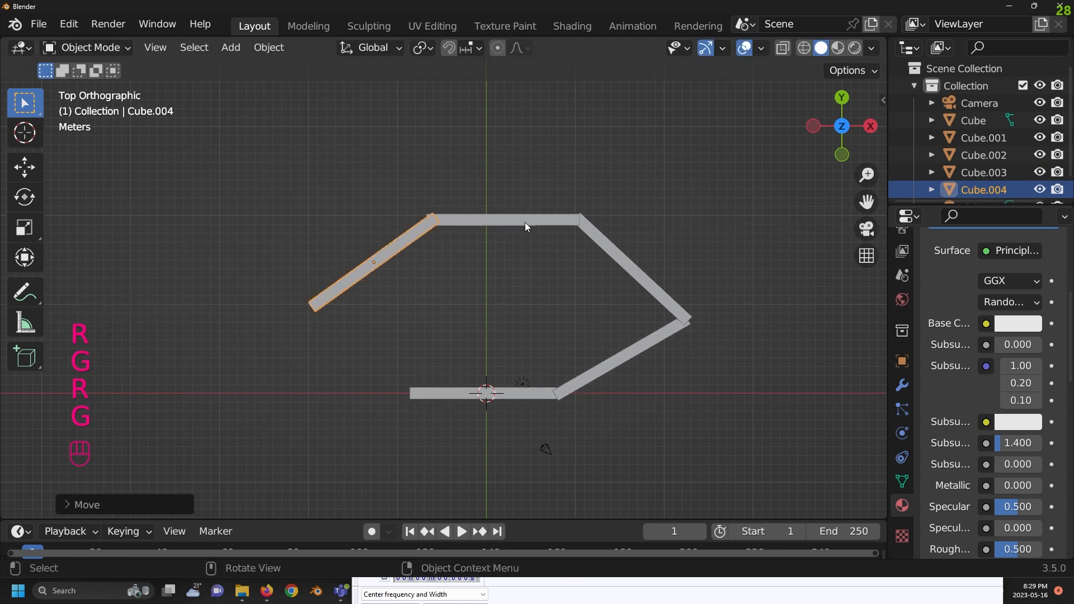
click(527, 223)
Duplicate the last wall, then rotate and move the copy into the remaining gap to close the six-sided enclosure.
key(shift+d)
click(505, 300)
key(r)
click(414, 444)
key(g)
click(454, 418)
Check the enclosure in perspective and add a cylinder mesh at the 3D cursor.
middle_drag(607, 373, 692, 378)
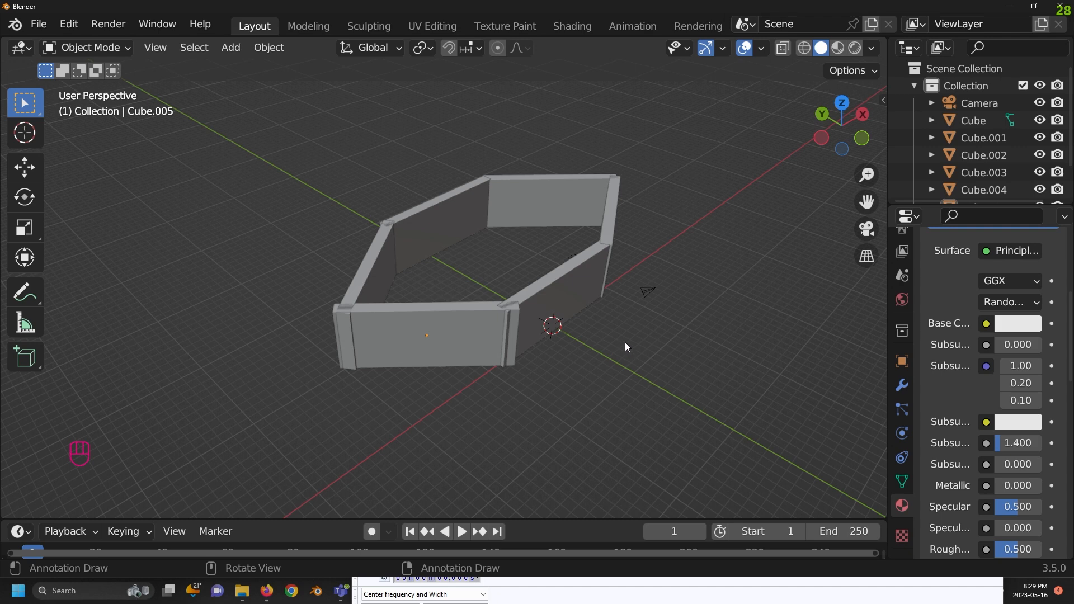
key(KP_7)
middle_drag(602, 395, 546, 202)
scroll(558, 261, up, 2)
key(shift+a)
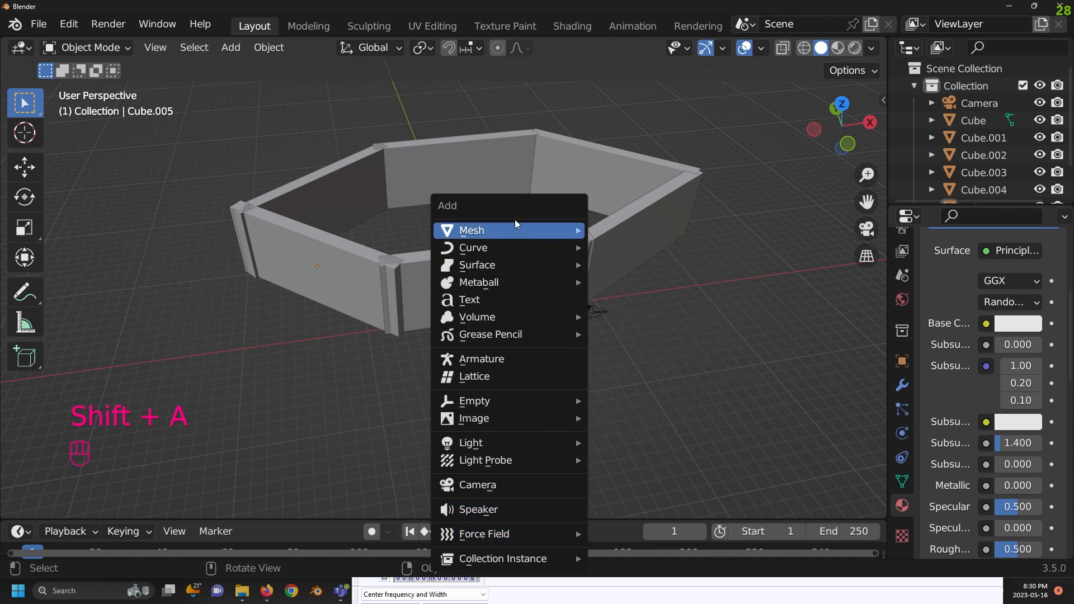
mouse_move(515, 230)
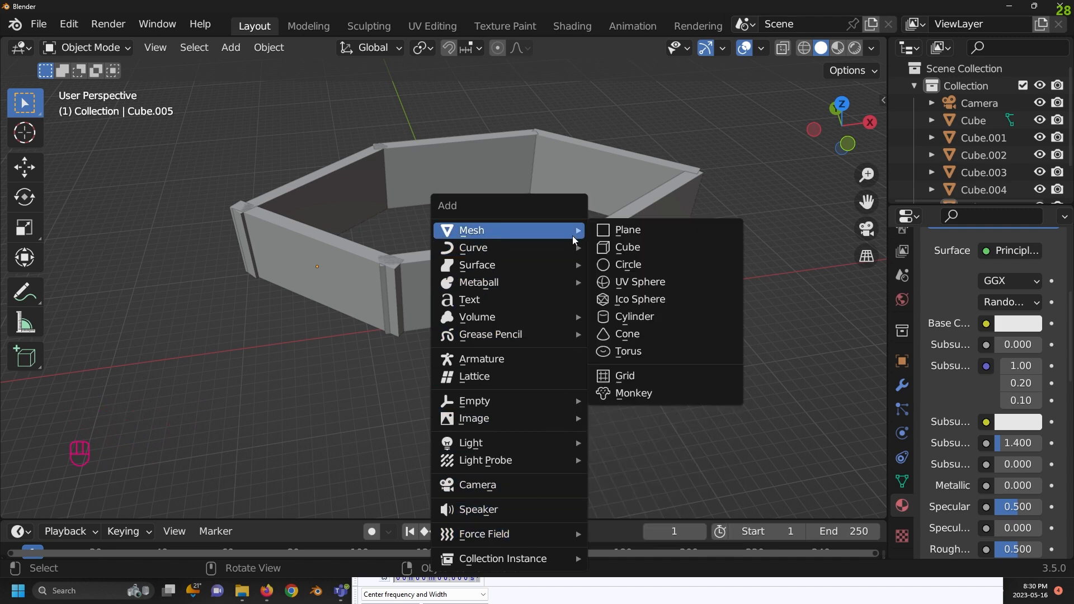
click(653, 317)
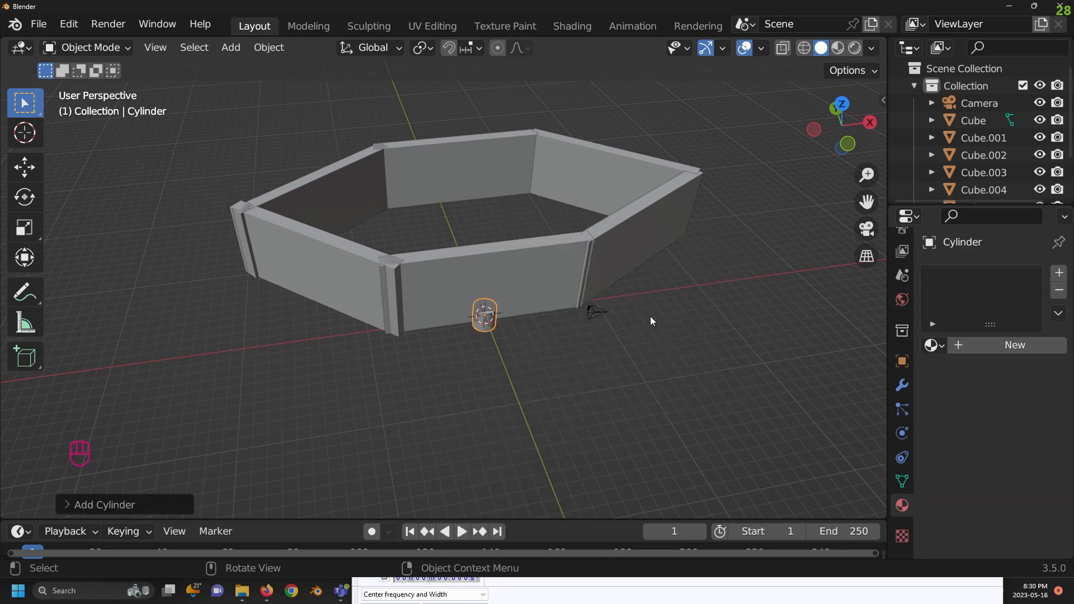
In the front orthographic view, scale the new cylinder up uniformly to a tower-like thickness.
scroll(490, 332, up, 4)
middle_drag(552, 372, 542, 336)
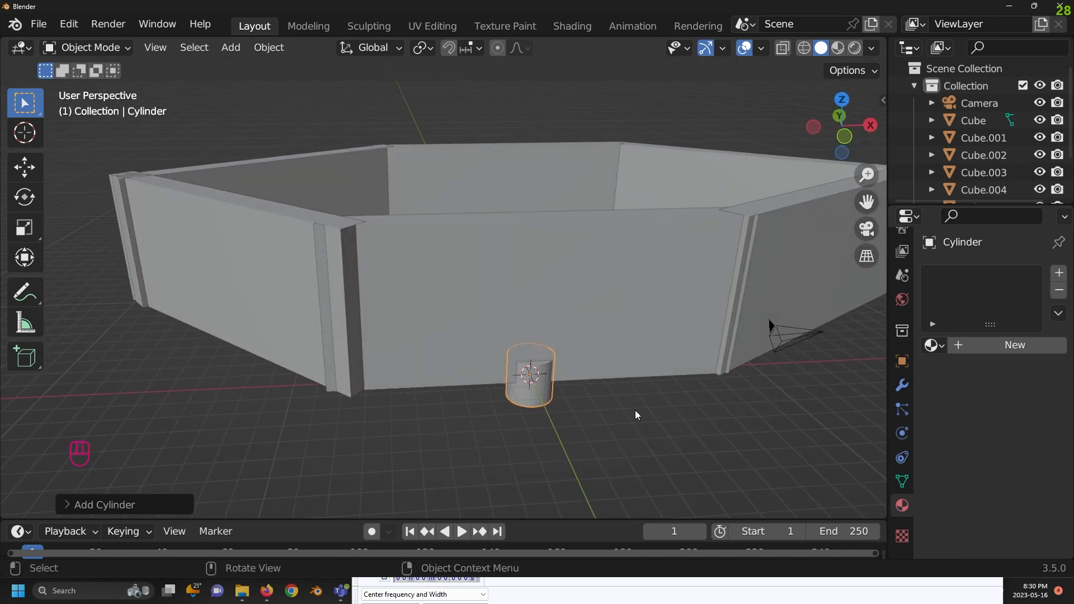
key(KP_Decimal)
scroll(638, 400, down, 2)
scroll(642, 325, down, 5)
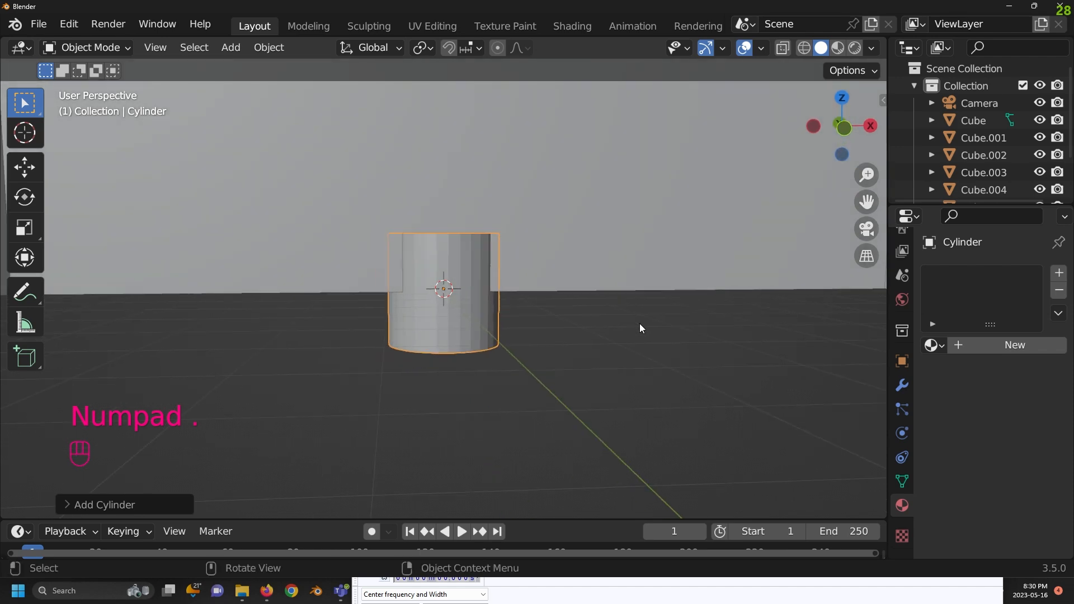
key(KP_1)
scroll(496, 299, down, 5)
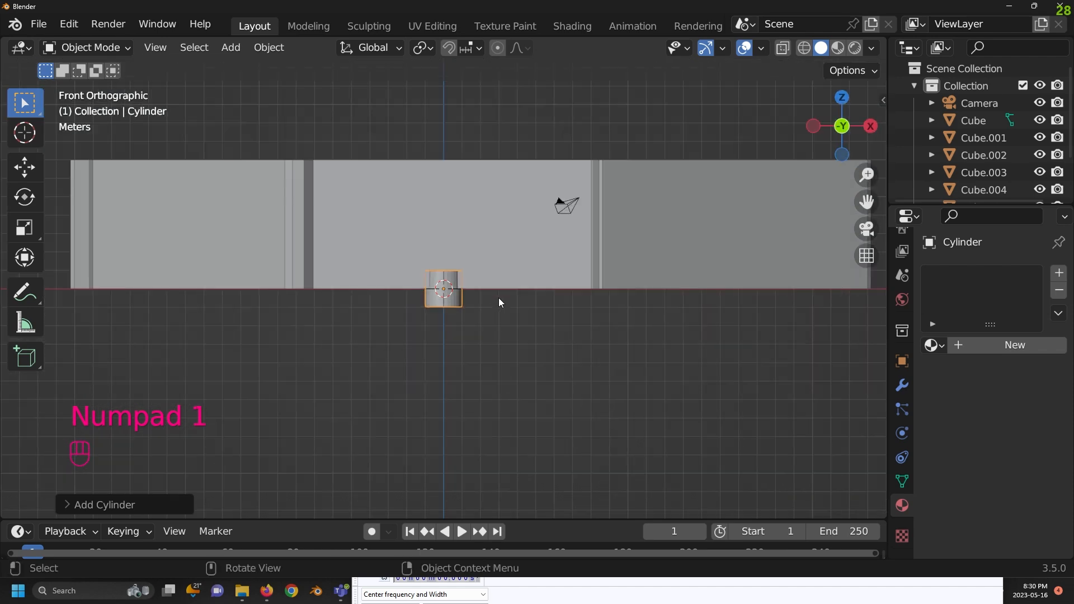
scroll(477, 310, up, 10)
scroll(499, 291, down, 8)
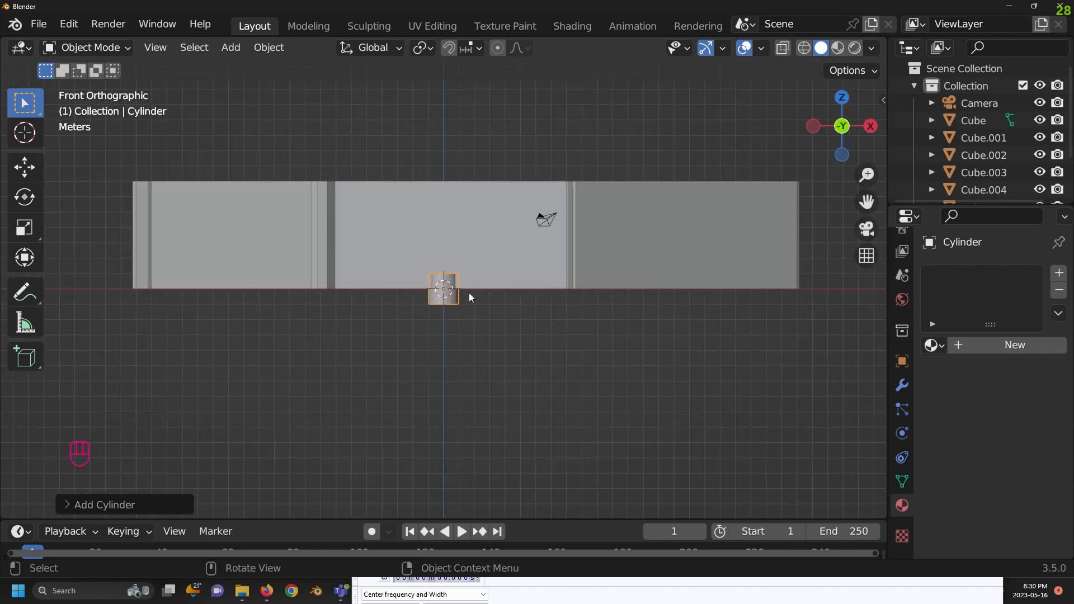
key(s)
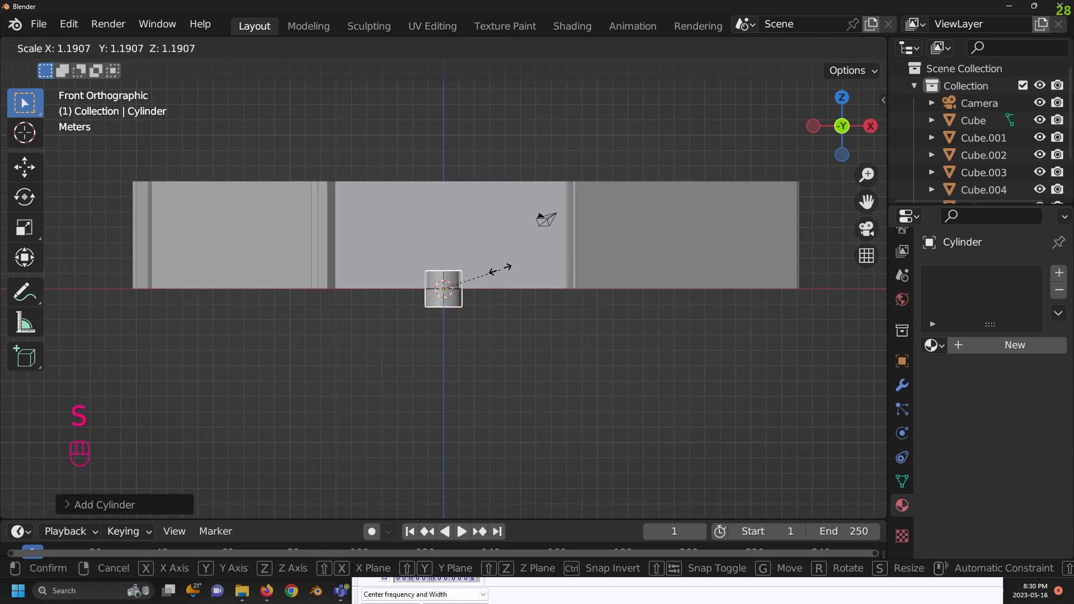
click(514, 258)
Stretch the cylinder along the Z axis into a tall column, several times its original height.
key(s)
key(z)
click(620, 300)
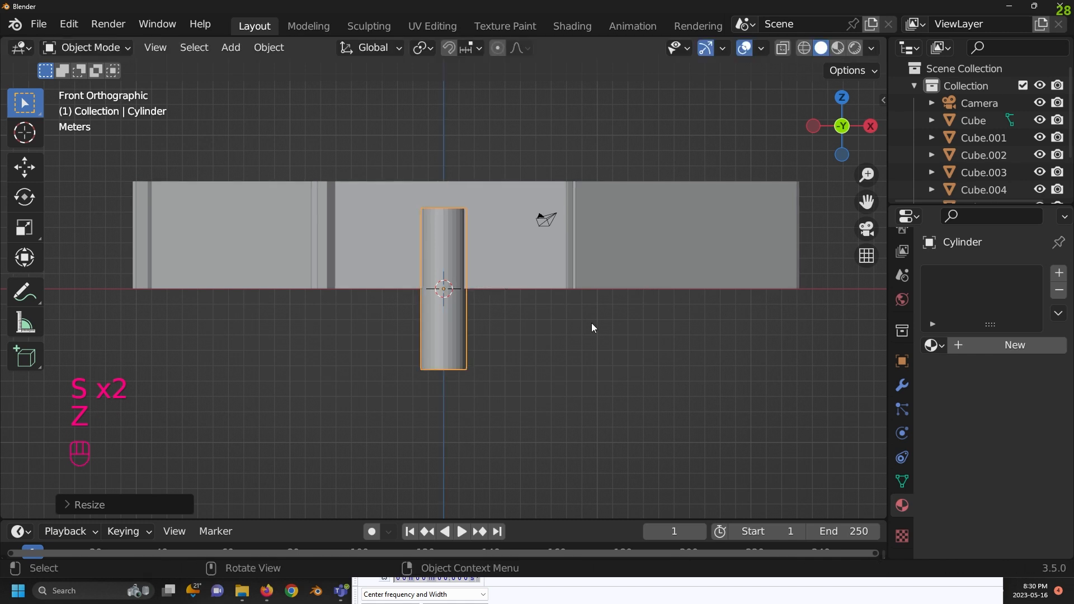
Raise and stretch the cylinder along Z so it stands on the ground line at roughly twice the wall height.
key(g)
click(441, 299)
key(s)
key(z)
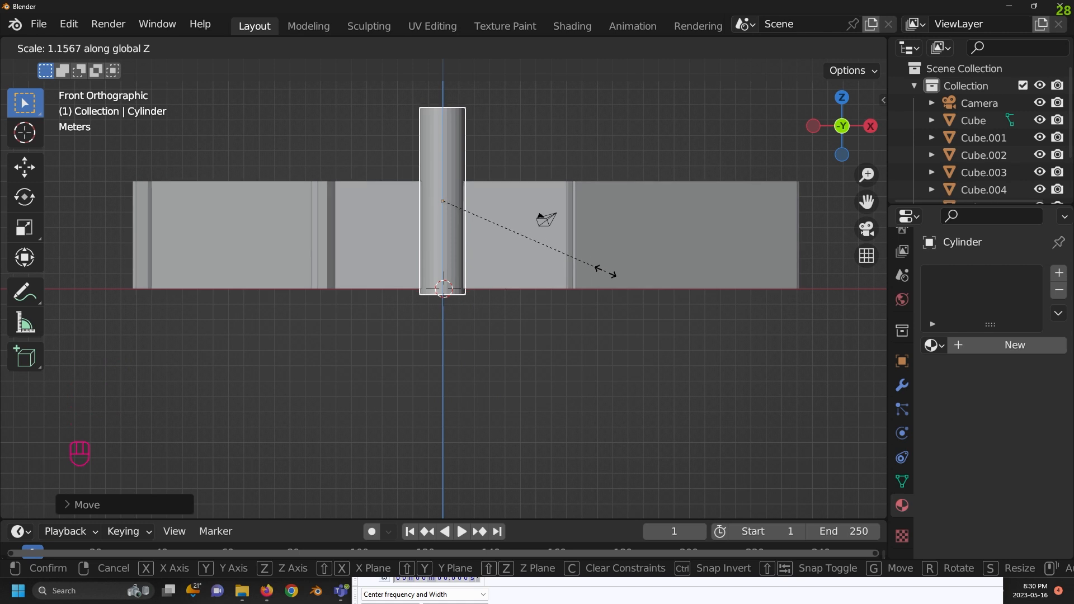
click(609, 285)
key(g)
key(z)
click(563, 286)
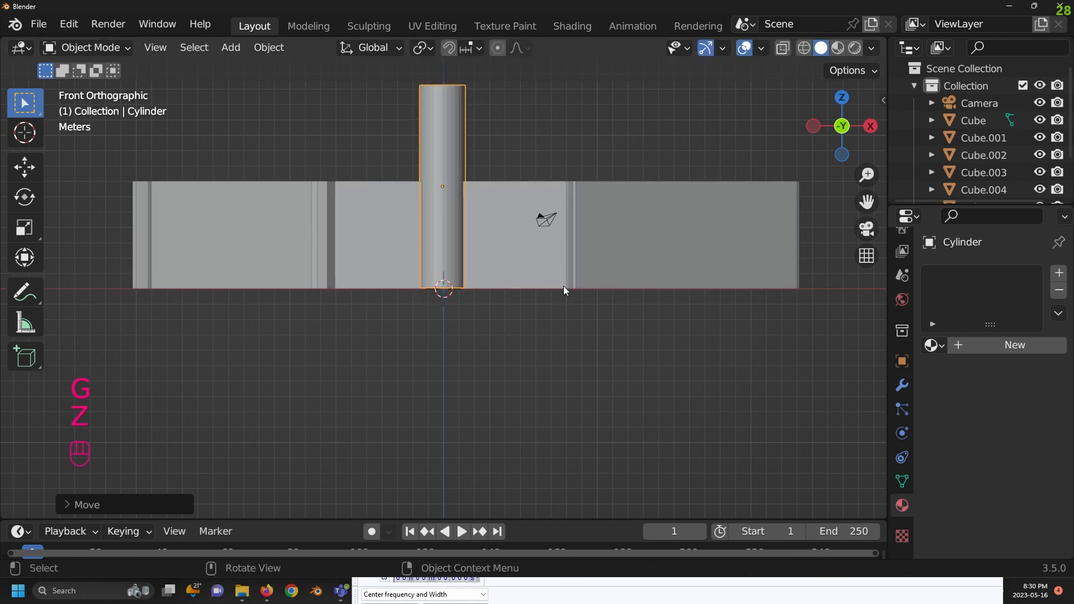
In the top view, move the column onto the front-left corner where the front wall meets the angled wall.
shift+middle_drag(514, 270, 593, 291)
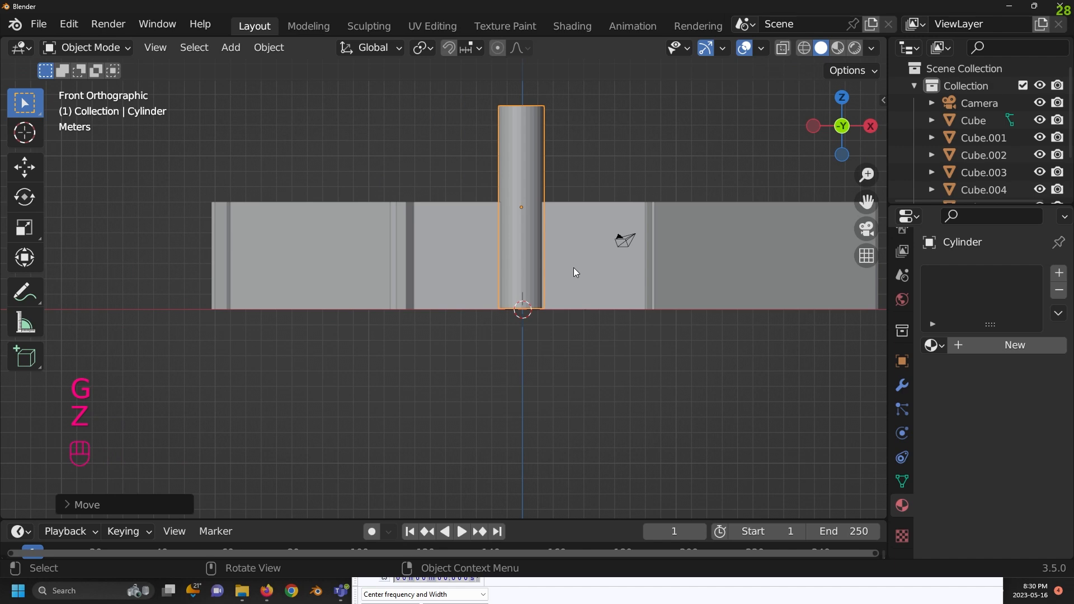
key(KP_7)
scroll(562, 310, down, 3)
shift+middle_drag(562, 272, 570, 296)
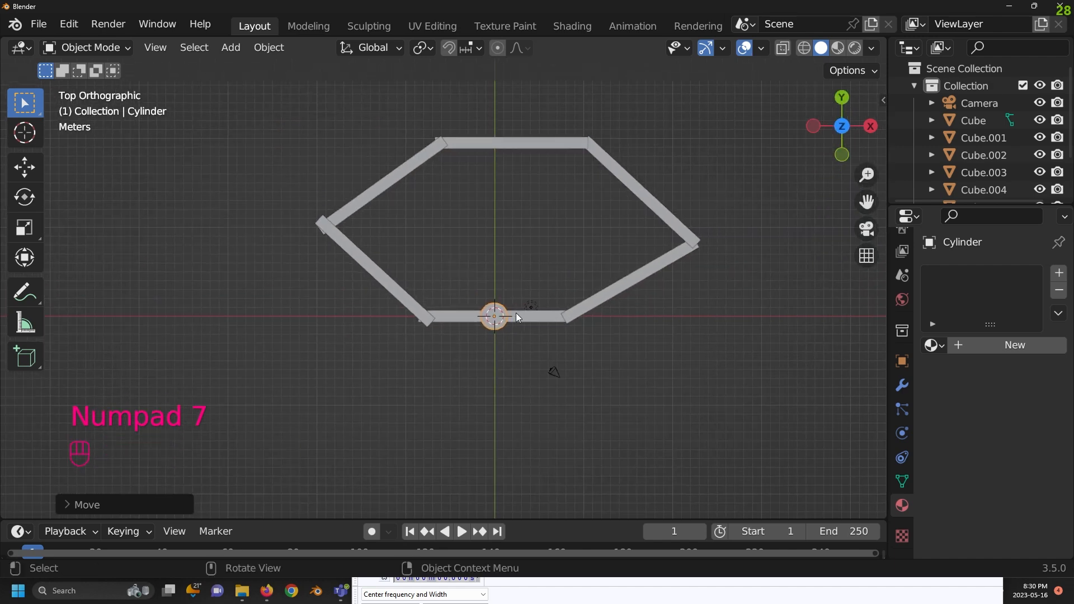
key(g)
click(442, 316)
middle_drag(456, 330, 513, 218)
scroll(513, 218, up, 4)
scroll(483, 235, down, 5)
middle_drag(494, 360, 340, 315)
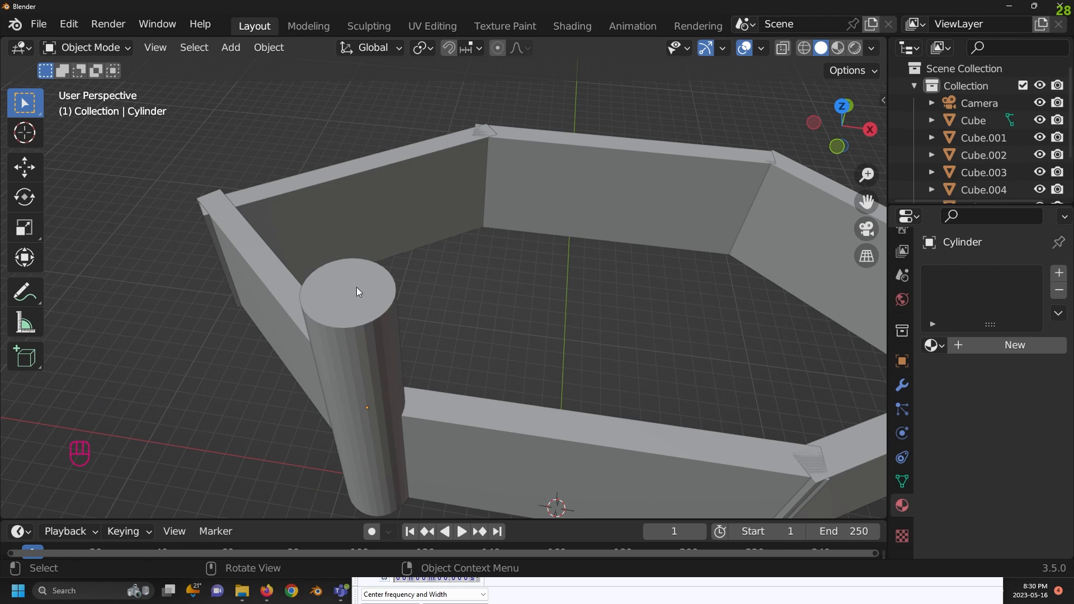
Try adding a cone mesh at the current 3D cursor position on the front wall, and delete it.
key(KP_7)
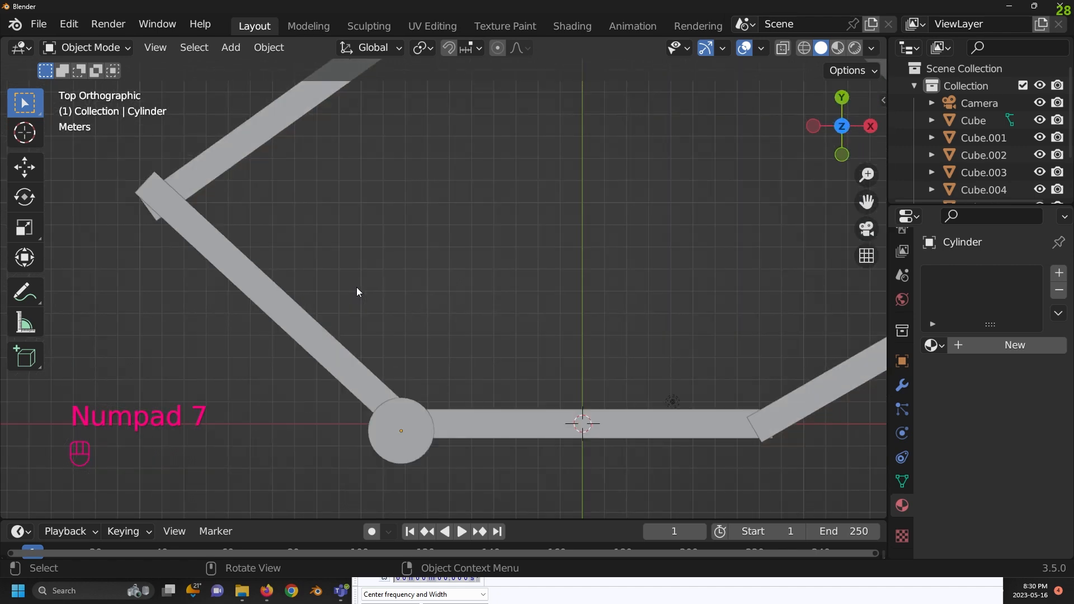
shift+middle_drag(619, 451, 563, 300)
key(shift+a)
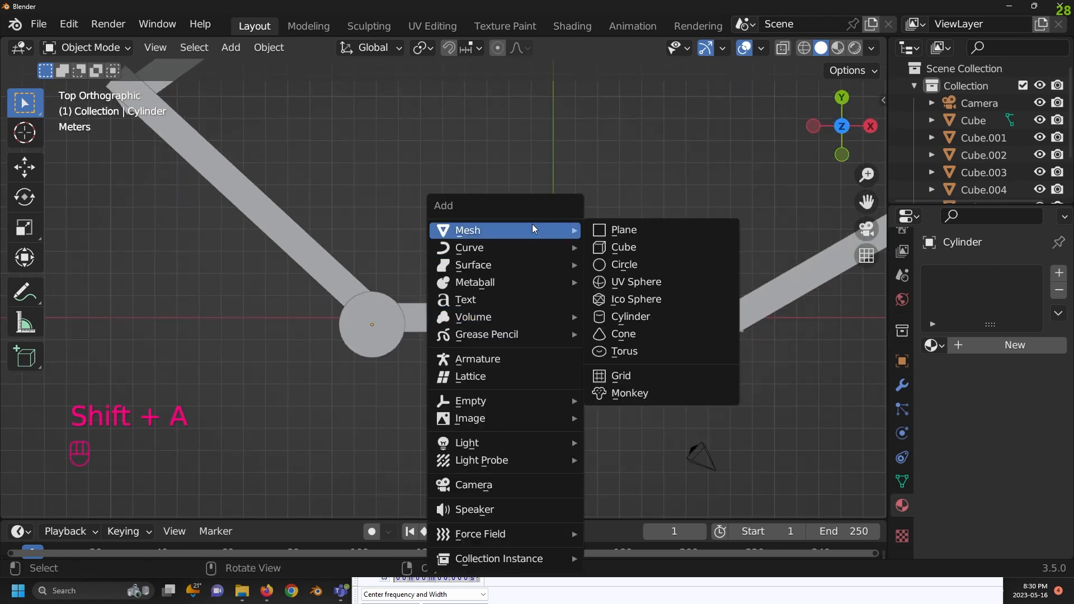
right_click(349, 261)
key(shift+a)
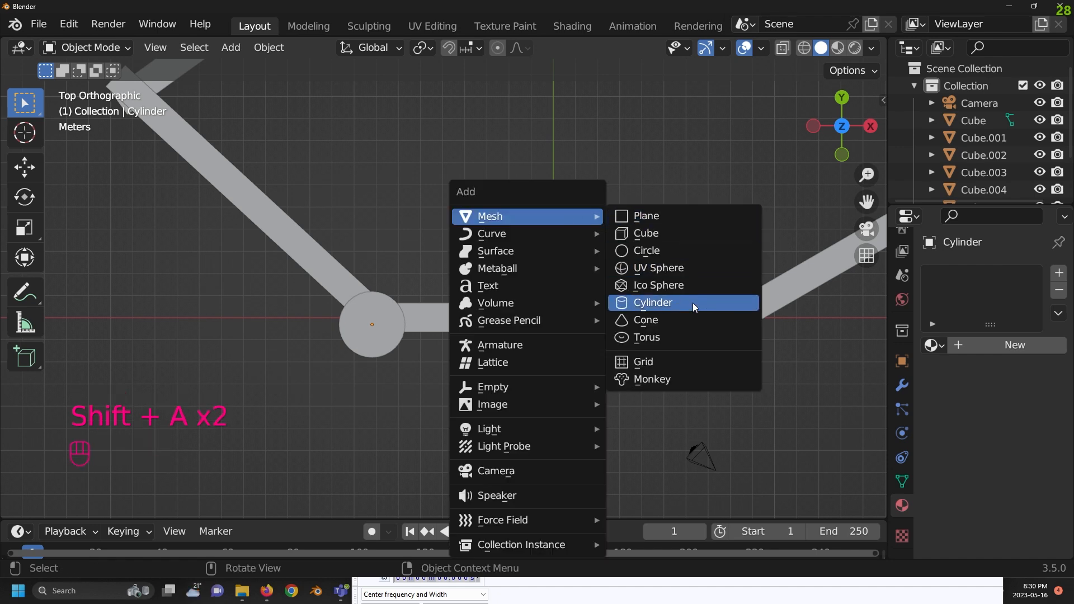
click(690, 319)
middle_drag(690, 320, 492, 408)
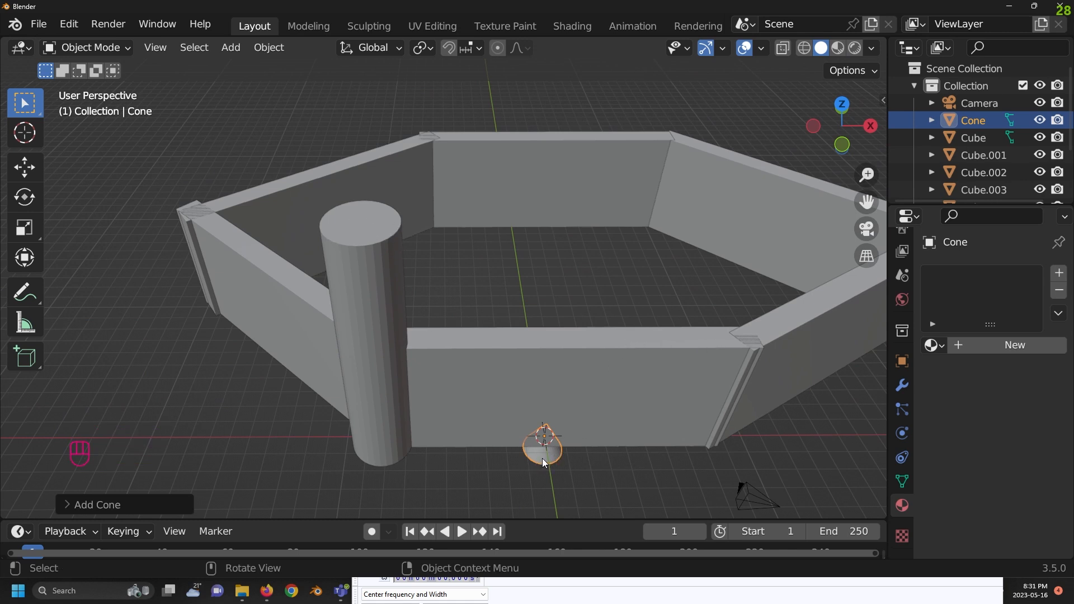
key(x)
click(606, 326)
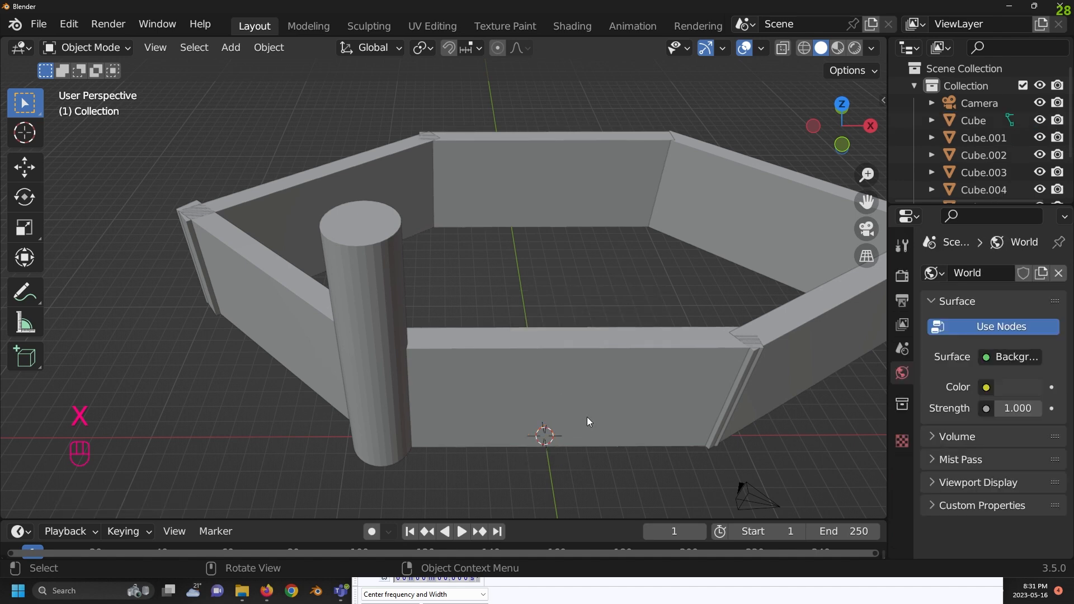
From the top view, place the 3D cursor at the centre of the column's top face.
key(KP_7)
scroll(369, 357, up, 4)
shift+middle_drag(289, 431, 409, 311)
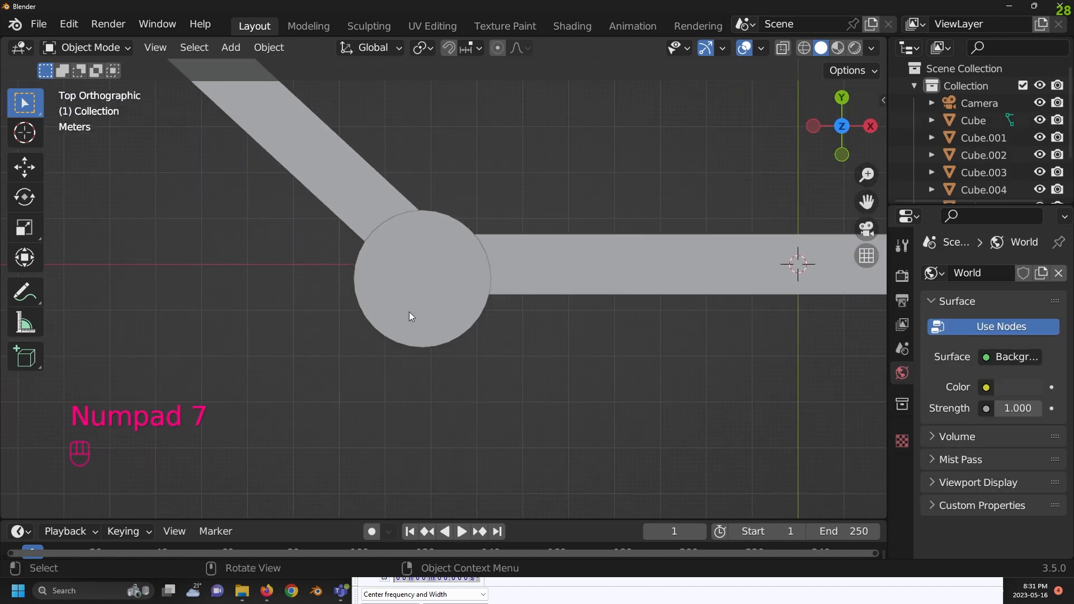
scroll(409, 311, up, 2)
shift+middle_drag(701, 285, 539, 305)
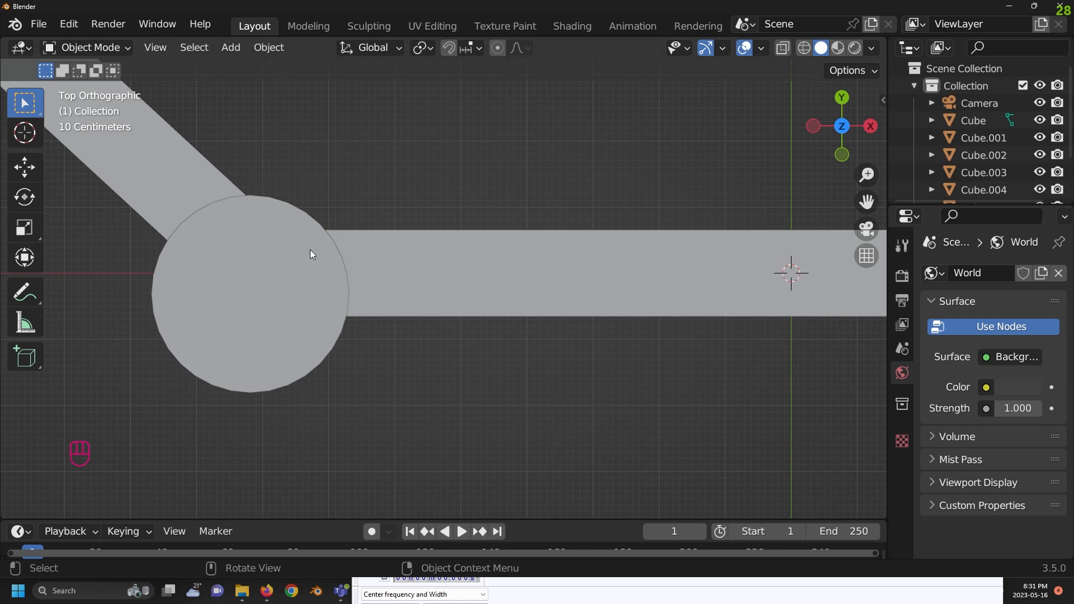
shift+right_click(248, 291)
middle_drag(312, 352, 498, 263)
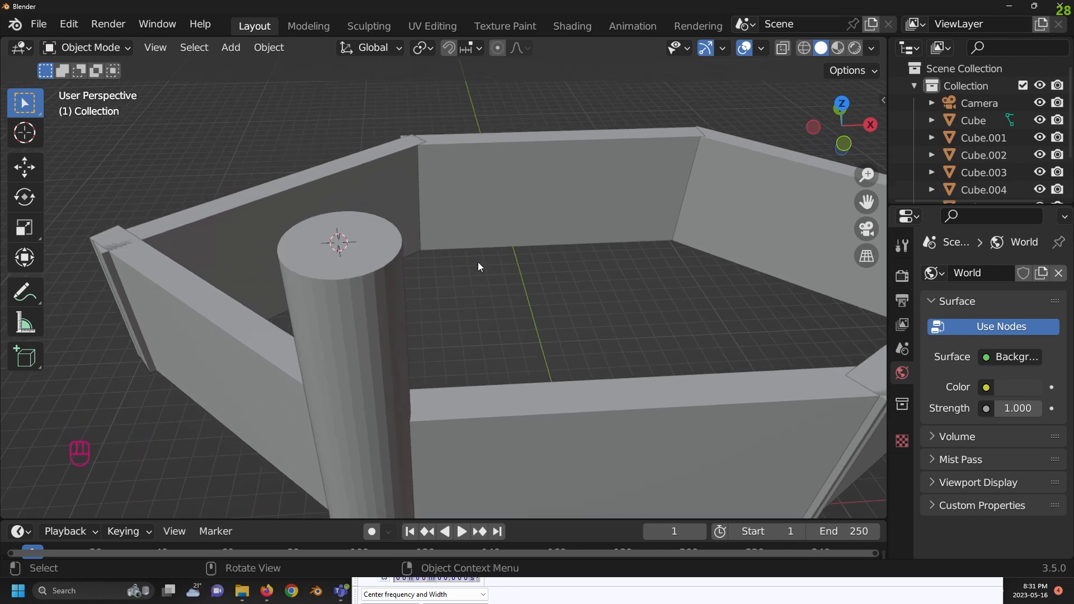
Add a cone mesh at the 3D cursor and raise it about 1 m along Z onto the column's top.
key(shift+a)
mouse_move(469, 233)
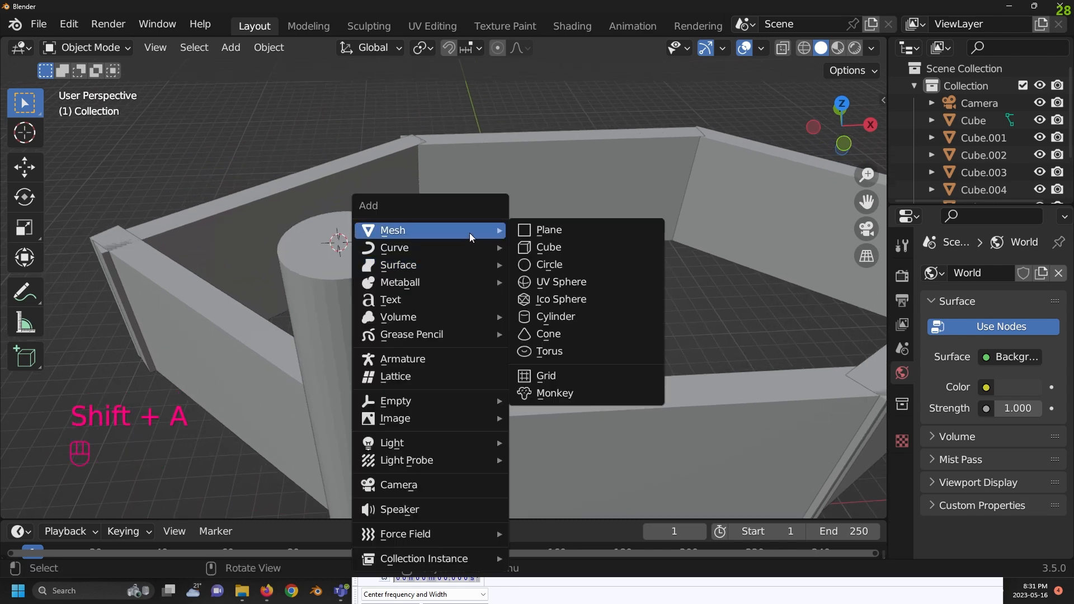
click(578, 334)
middle_drag(429, 326, 379, 152)
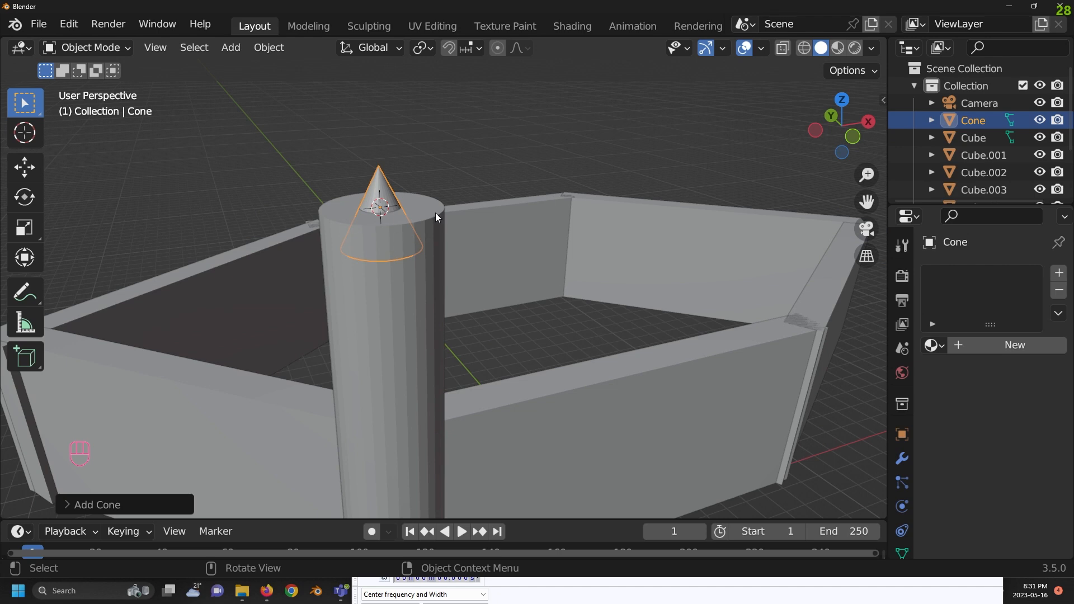
key(g)
key(z)
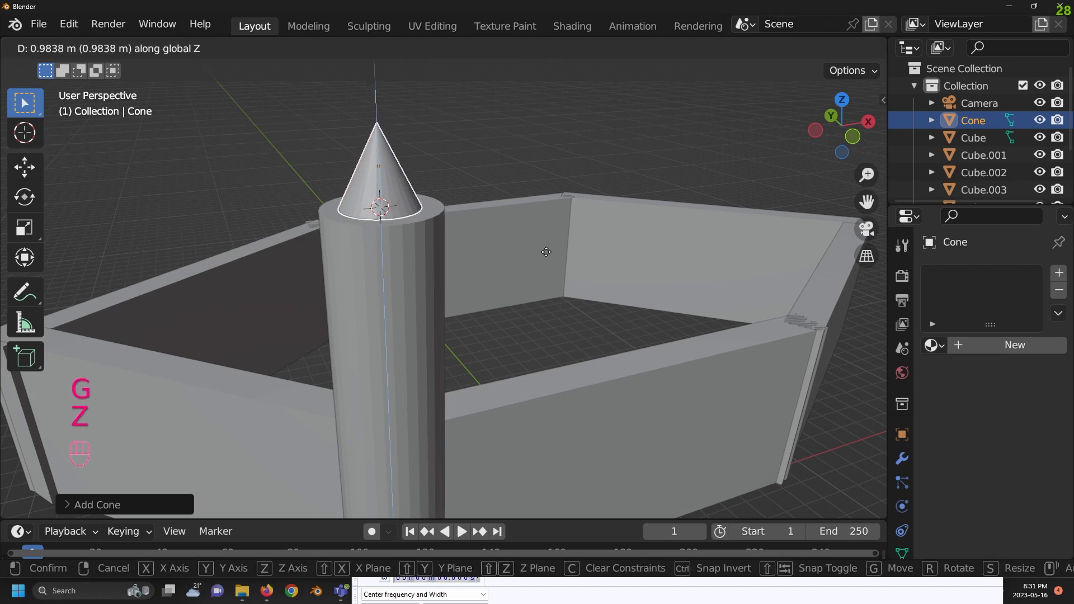
click(548, 243)
scroll(526, 232, down, 4)
middle_drag(548, 243, 524, 239)
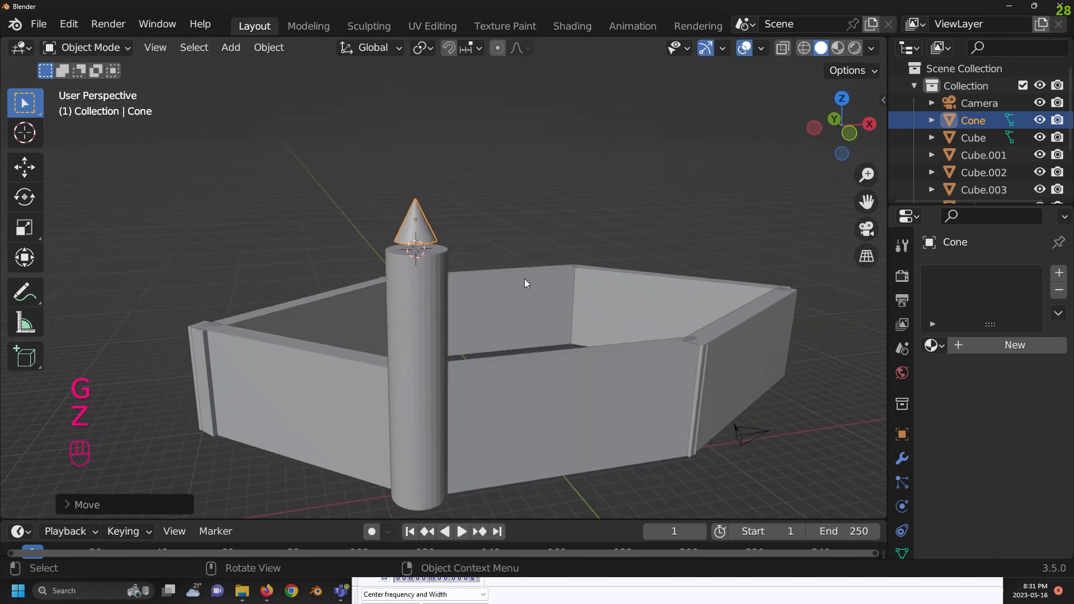
Scale the cone uniformly to about 1.7 times its size and move it along Z to cap the column as a roof.
key(s)
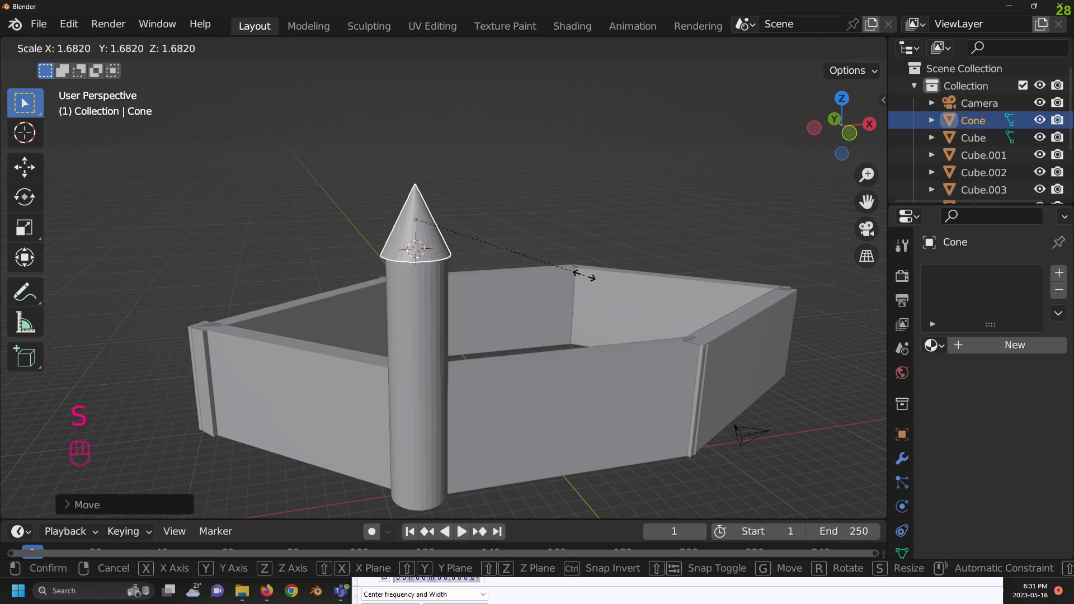
click(585, 276)
key(g)
key(z)
click(572, 227)
middle_drag(572, 227, 619, 315)
shift+middle_drag(601, 135, 278, 286)
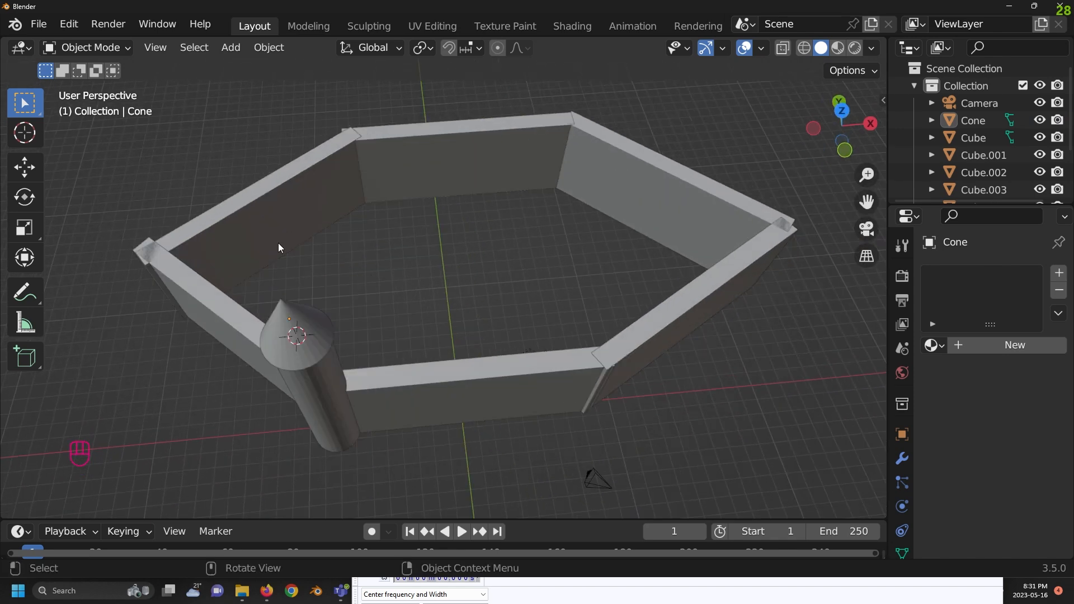
middle_drag(502, 302, 572, 233)
key(shift+a)
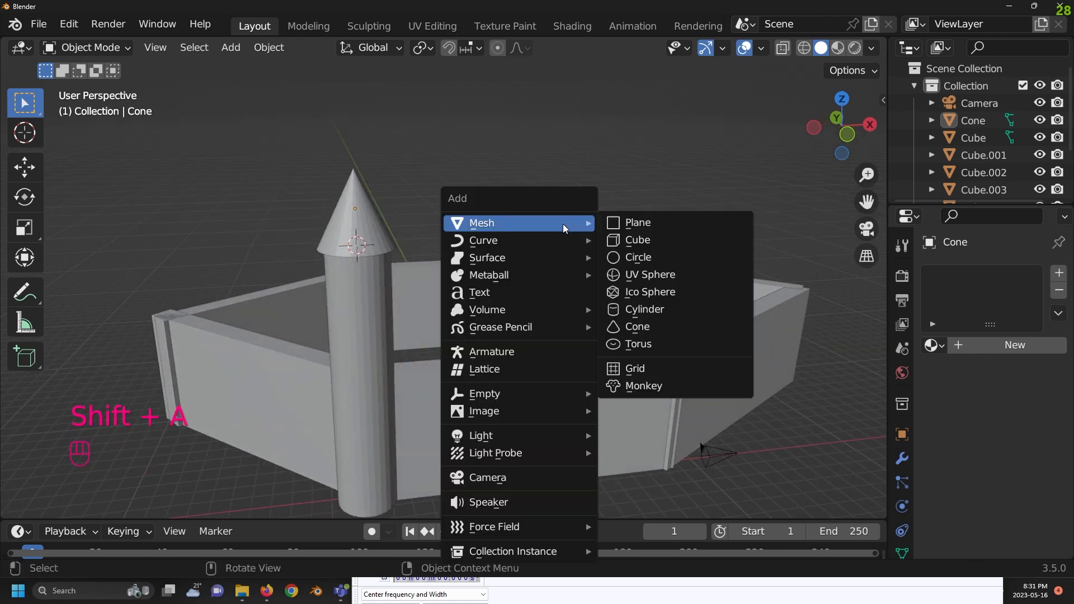
key(shift+a)
mouse_move(482, 189)
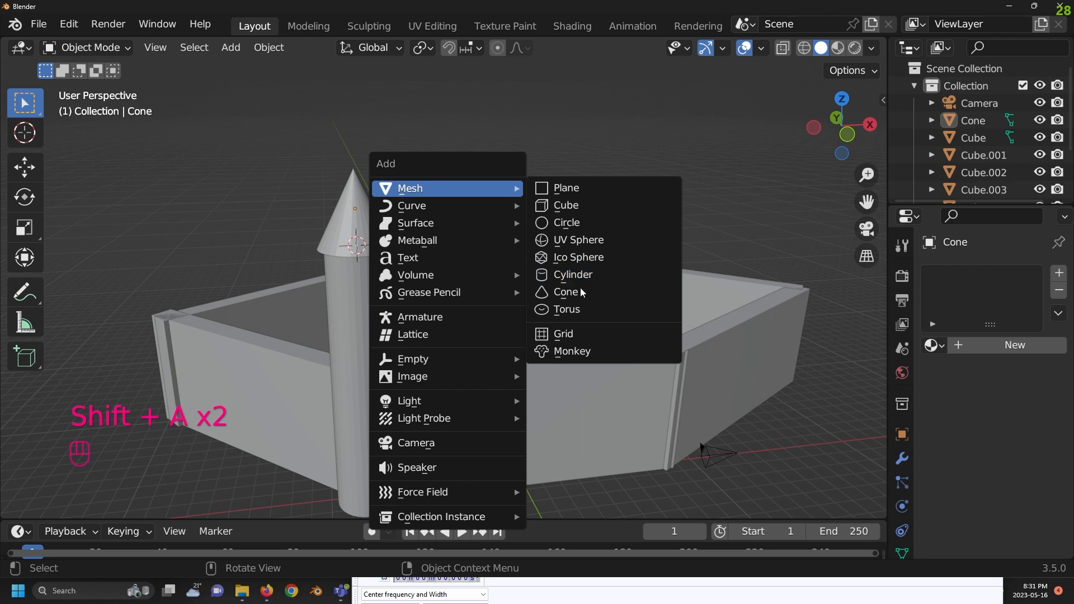
middle_drag(474, 168, 507, 174)
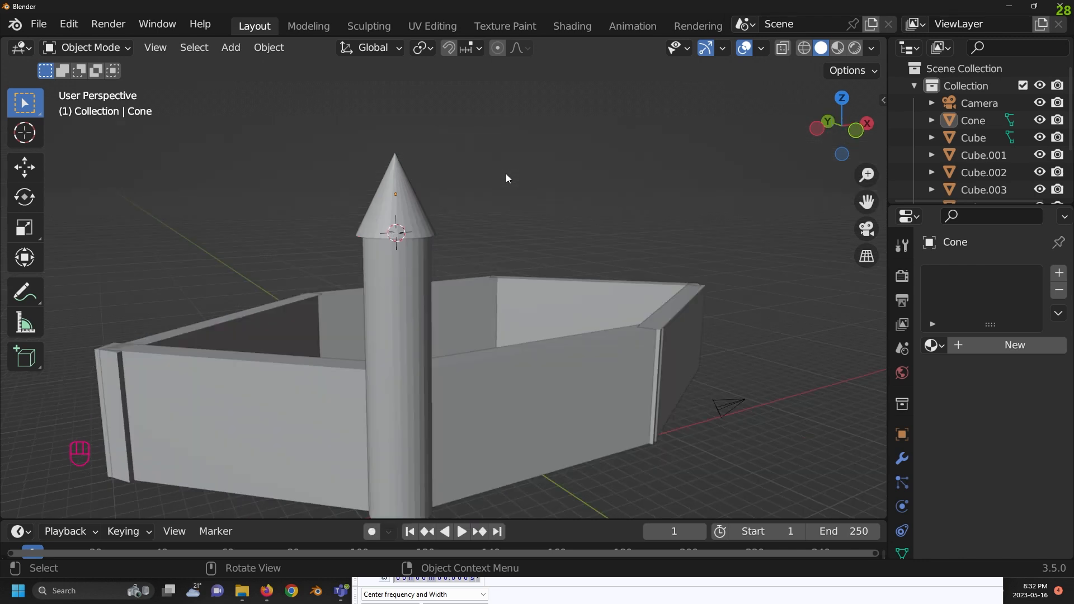
middle_drag(448, 151, 540, 163)
Select the column together with its cone roof and, in the top view, duplicate them onto the leftmost wall corner.
click(435, 270)
mouse_move(446, 296)
middle_down()
mouse_move(551, 232)
mouse_move(446, 296)
middle_up()
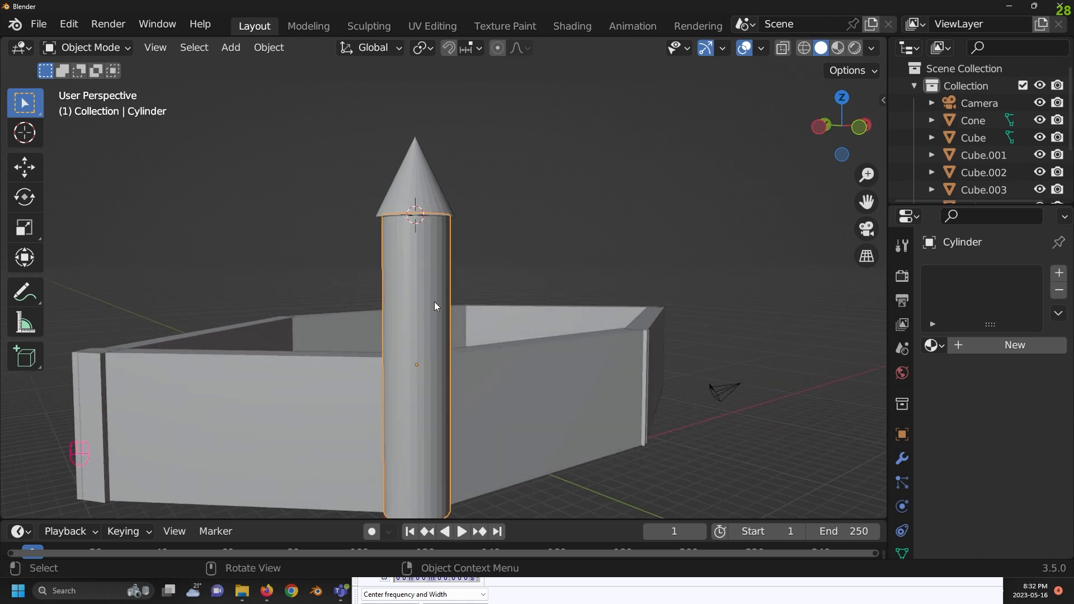
key(shift)
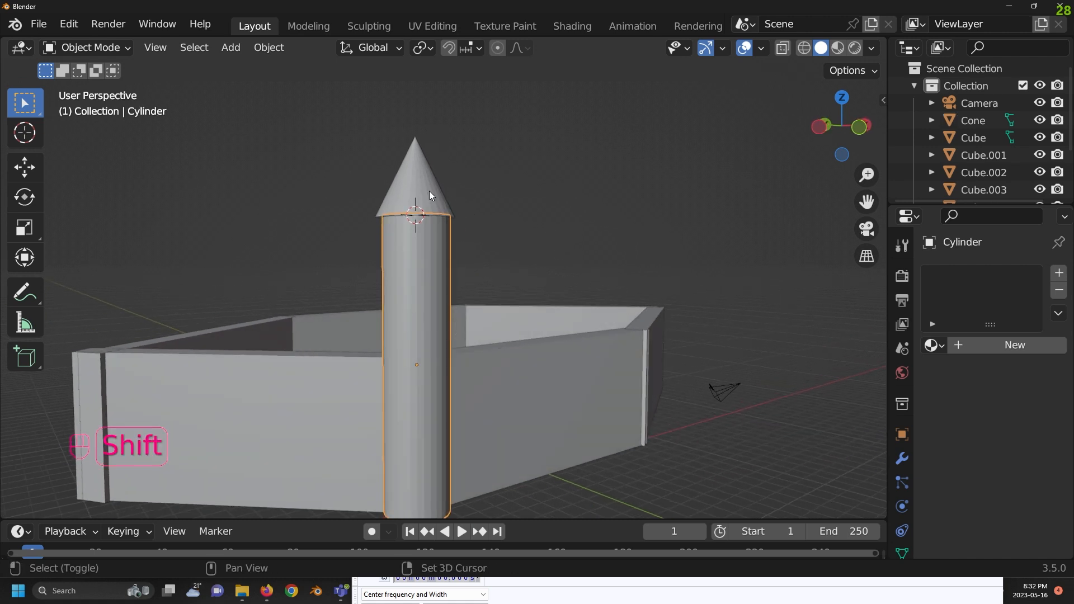
shift+click(408, 169)
middle_drag(488, 180, 472, 196)
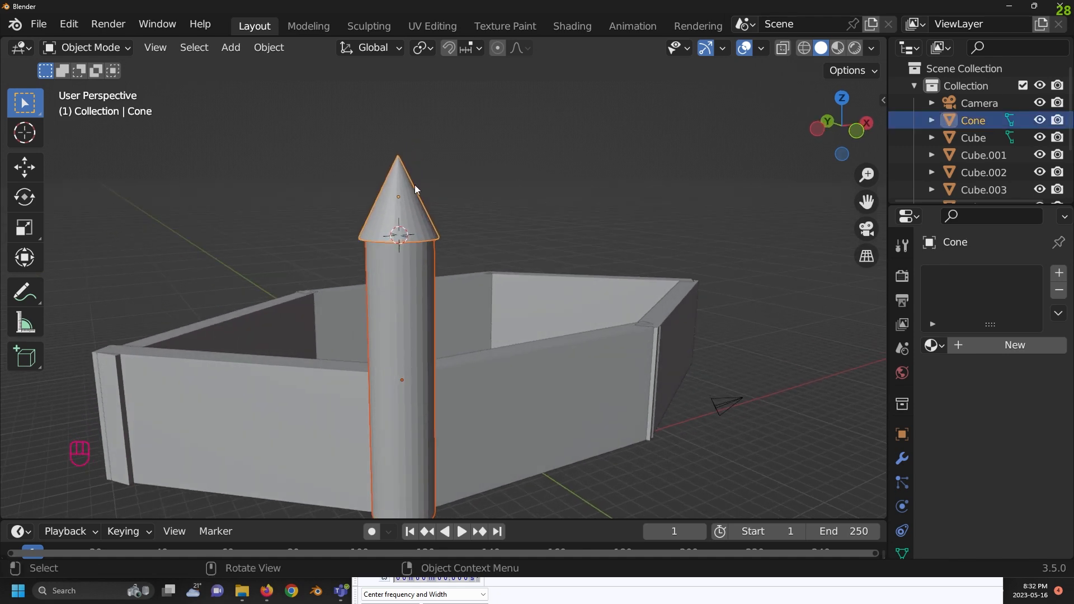
shift+middle_drag(571, 243, 566, 174)
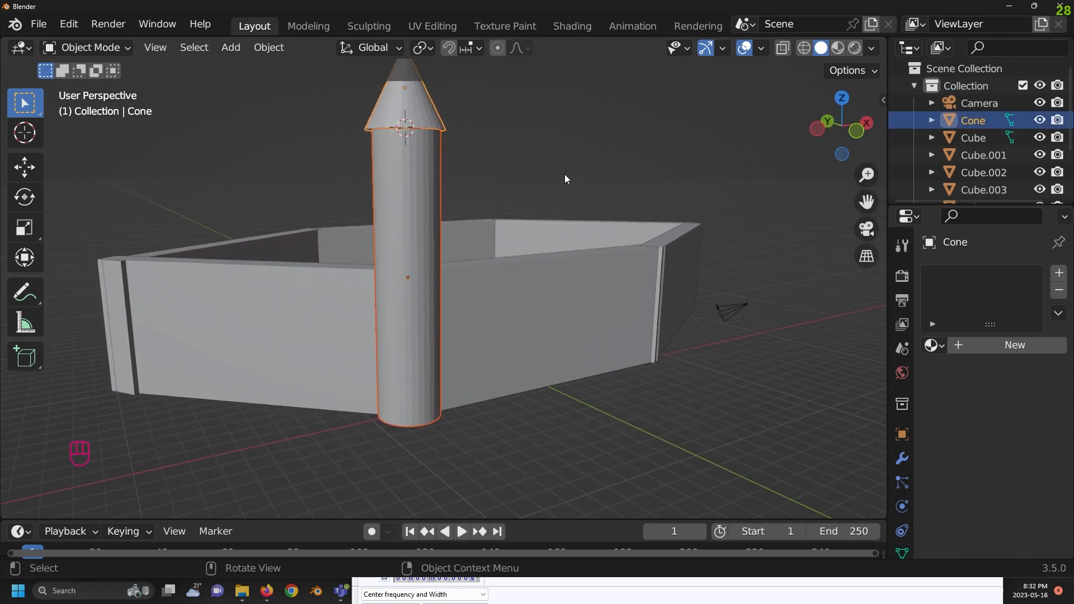
key(KP_7)
scroll(485, 317, down, 3)
shift+middle_drag(443, 274, 475, 294)
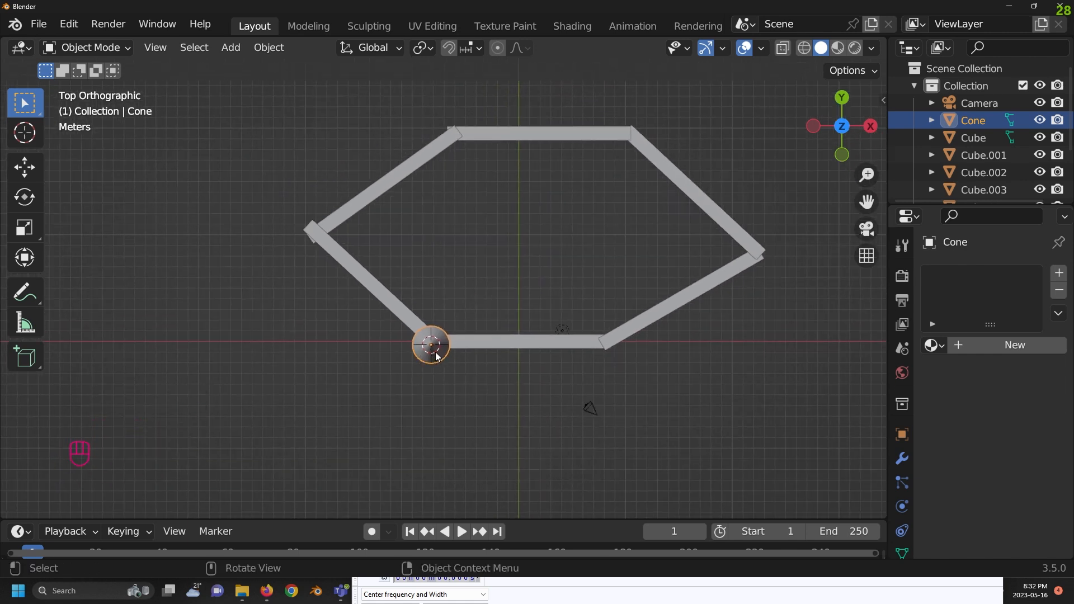
key(shift+d)
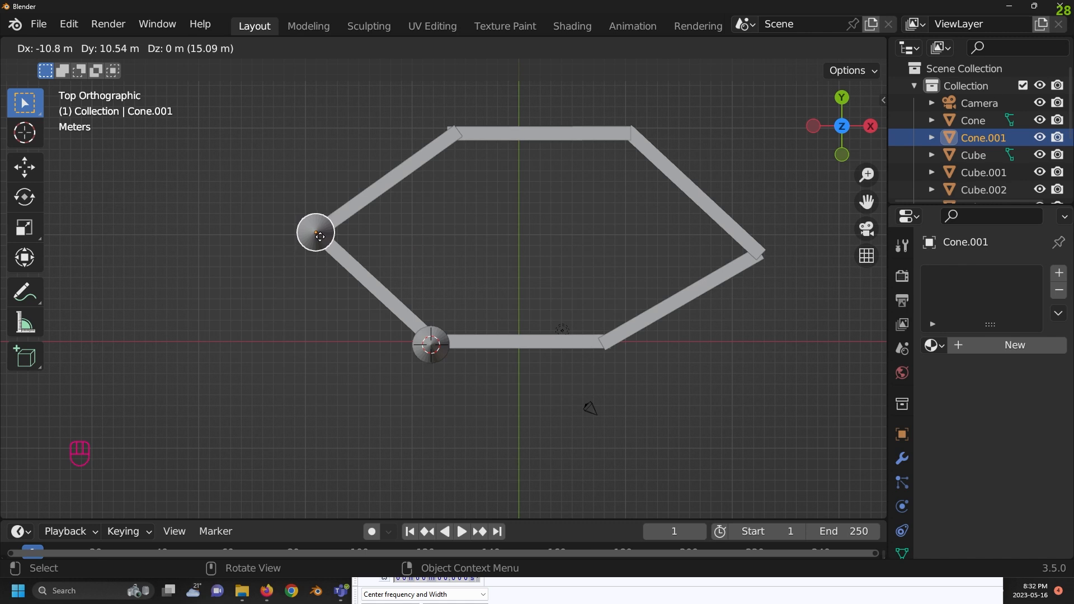
click(316, 233)
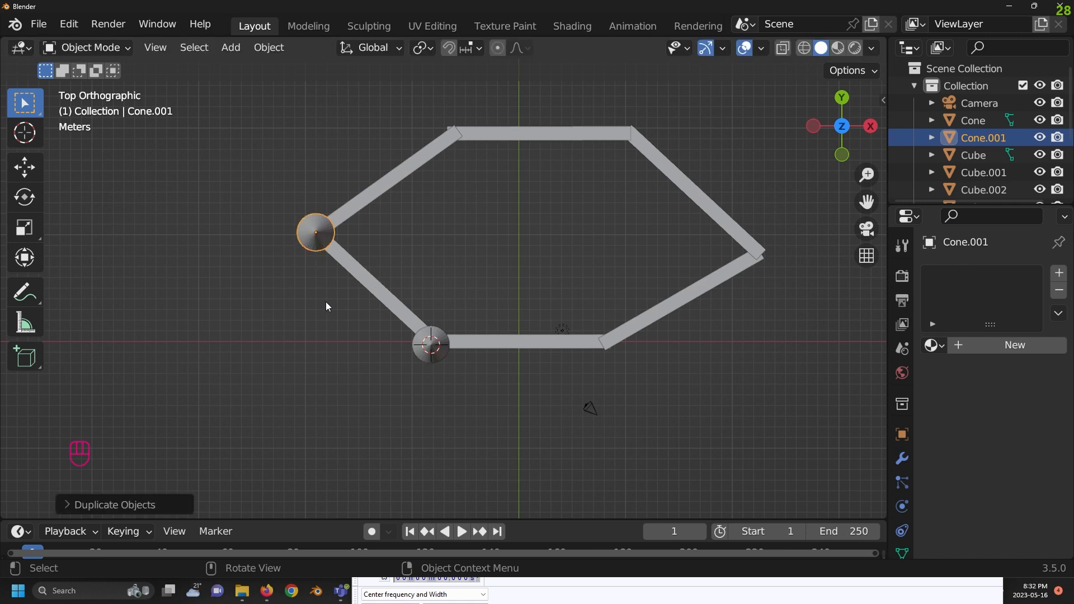
Duplicate the tower twice in the top view, placing the copies on the two corners of the back wall.
middle_drag(350, 291, 520, 317)
middle_drag(682, 332, 690, 356)
middle_drag(613, 307, 505, 352)
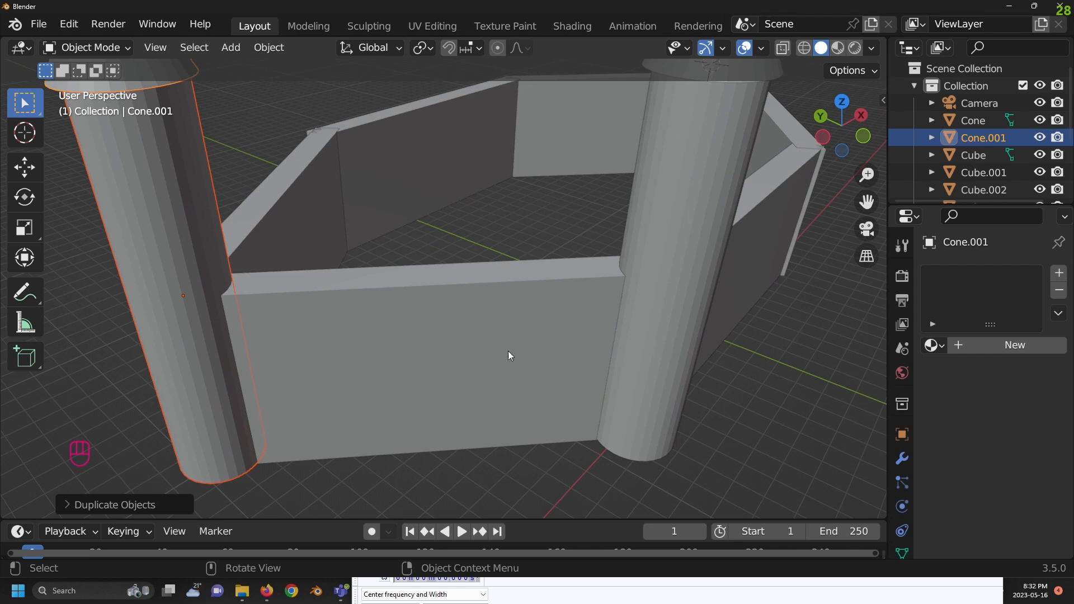
scroll(507, 356, down, 4)
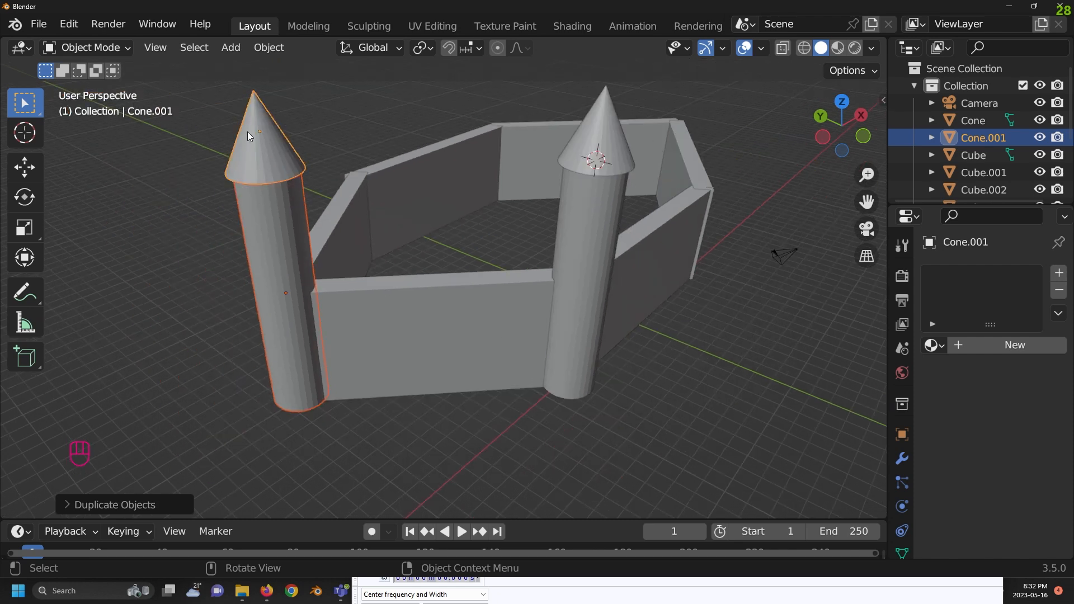
key(KP_7)
key(shift+d)
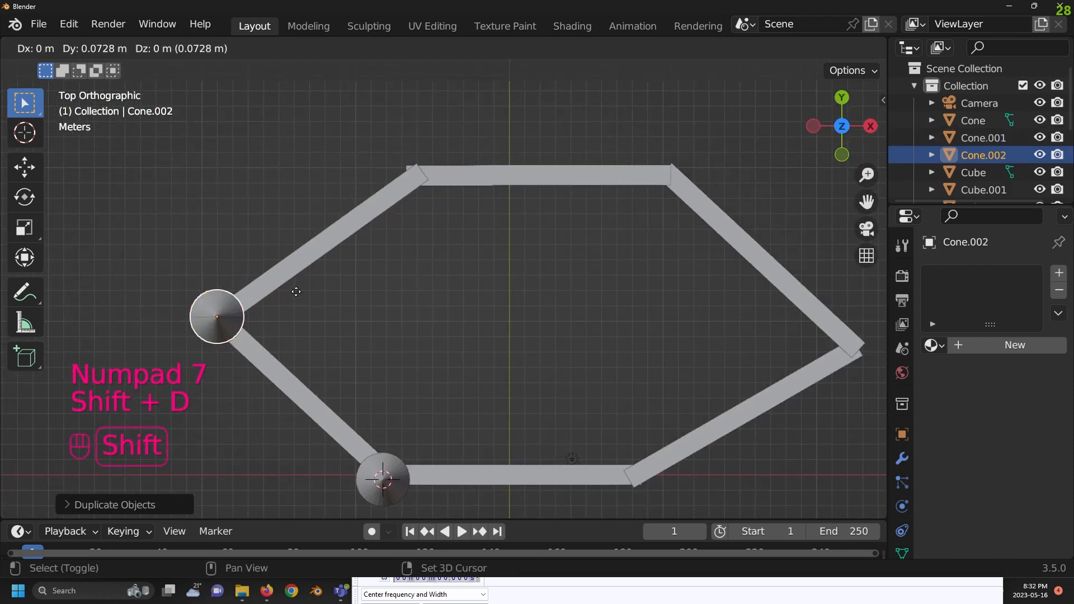
click(491, 155)
shift+middle_drag(496, 316, 275, 307)
key(shift+d)
click(452, 271)
Duplicate the tower onto the rightmost corner and the front-right corner to complete the six-towered castle.
key(shift+d)
click(624, 420)
shift+middle_drag(615, 411, 708, 311)
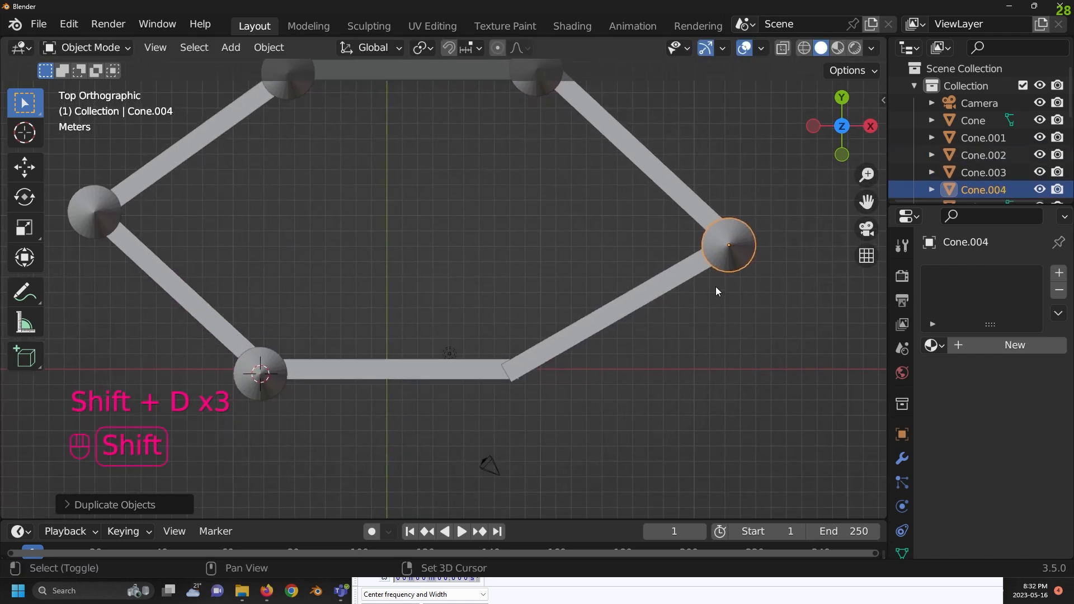
key(shift+d)
click(509, 397)
middle_drag(603, 407, 420, 147)
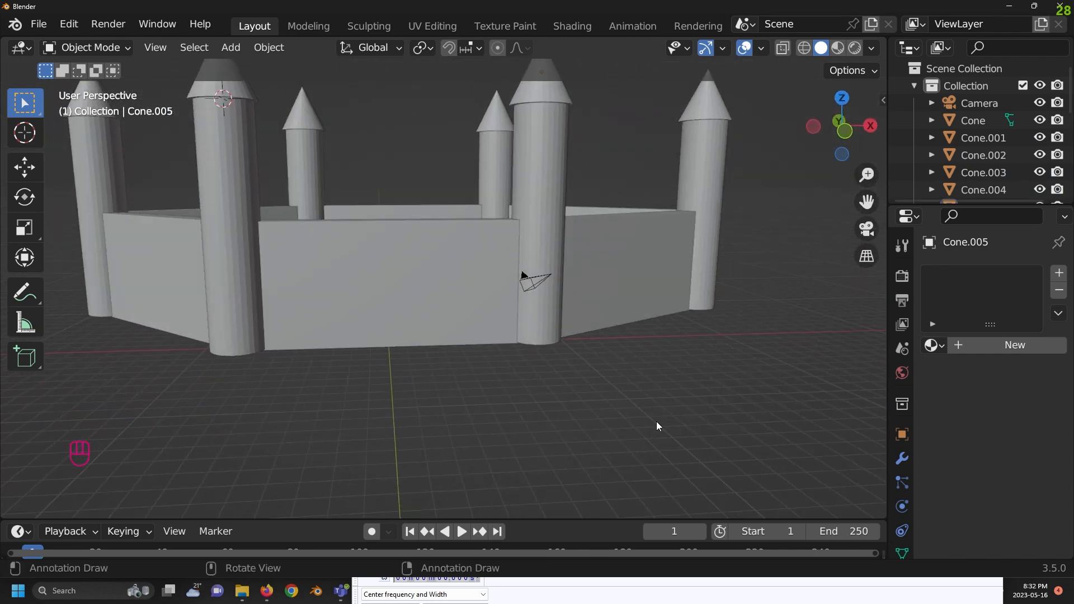
scroll(644, 386, down, 2)
shift+middle_drag(607, 266, 640, 311)
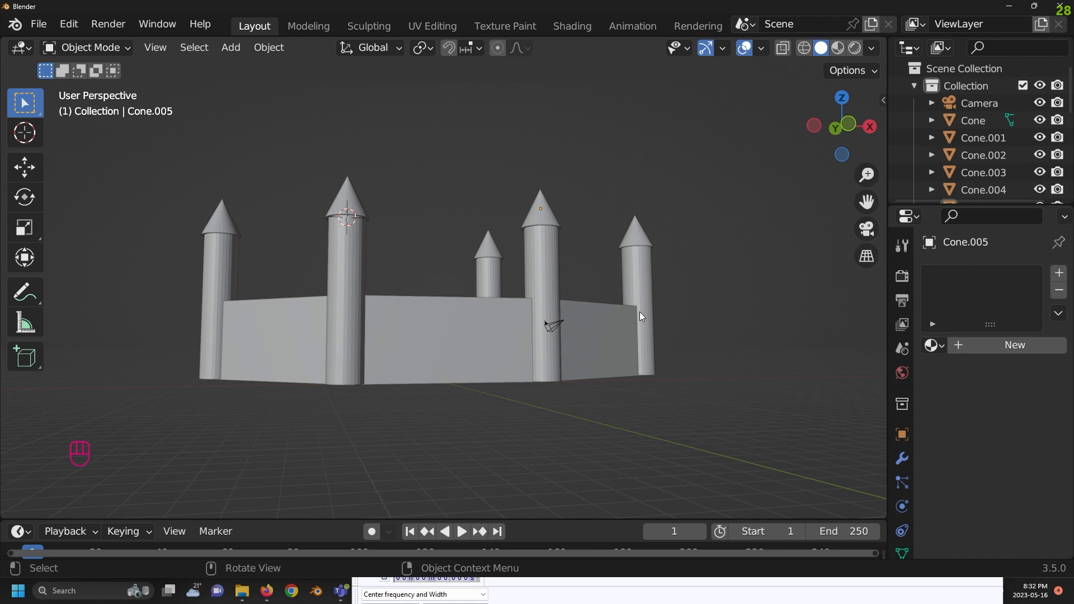
Scale the front wall segment along X to a bit over a third of its length.
middle_drag(527, 330, 492, 280)
scroll(537, 297, up, 3)
middle_drag(572, 313, 563, 357)
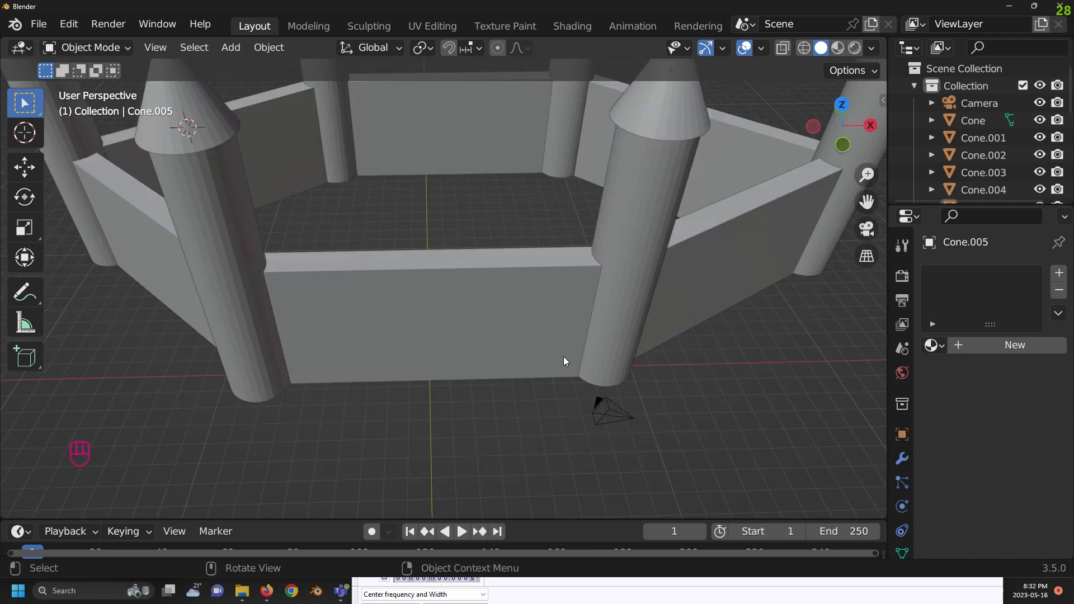
click(482, 361)
shift+middle_drag(490, 351, 530, 278)
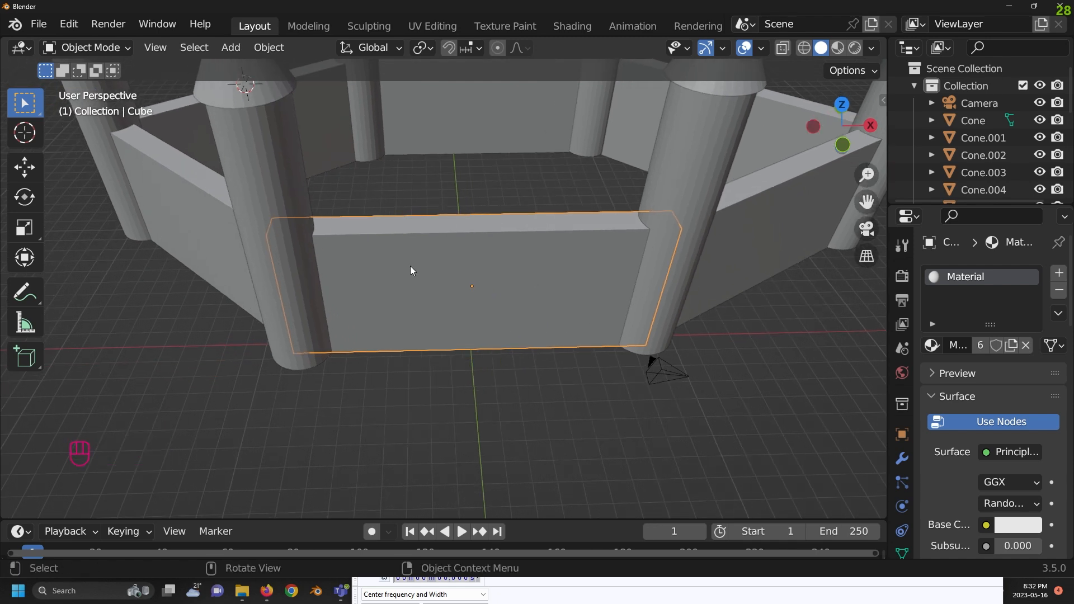
key(s)
key(x)
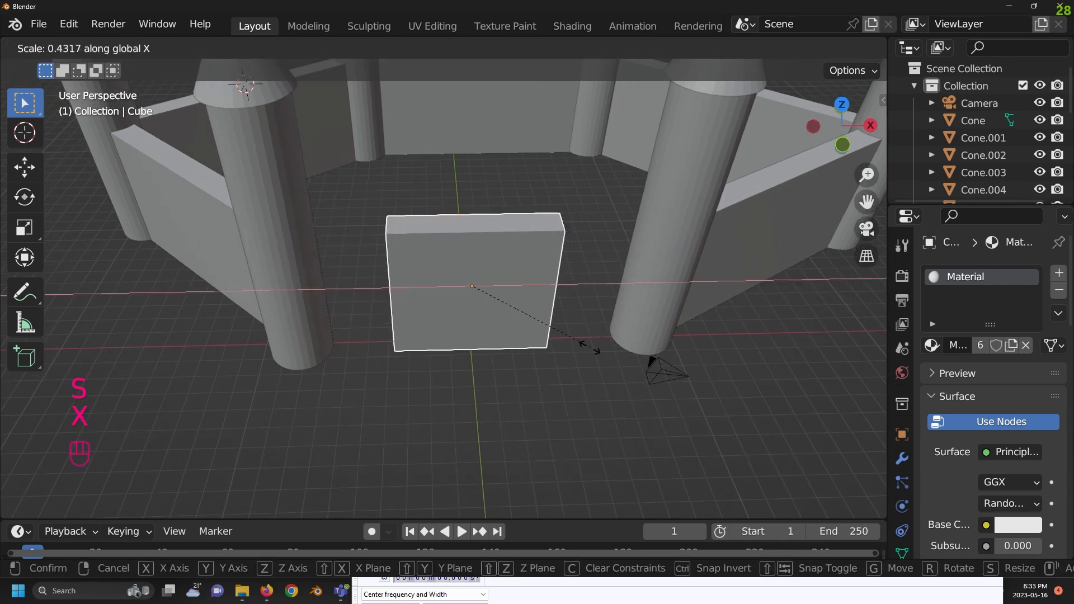
click(557, 345)
Move the shortened front wall along X against the front-right tower and duplicate it along X to the front-left tower, leaving a gate gap.
key(g)
key(x)
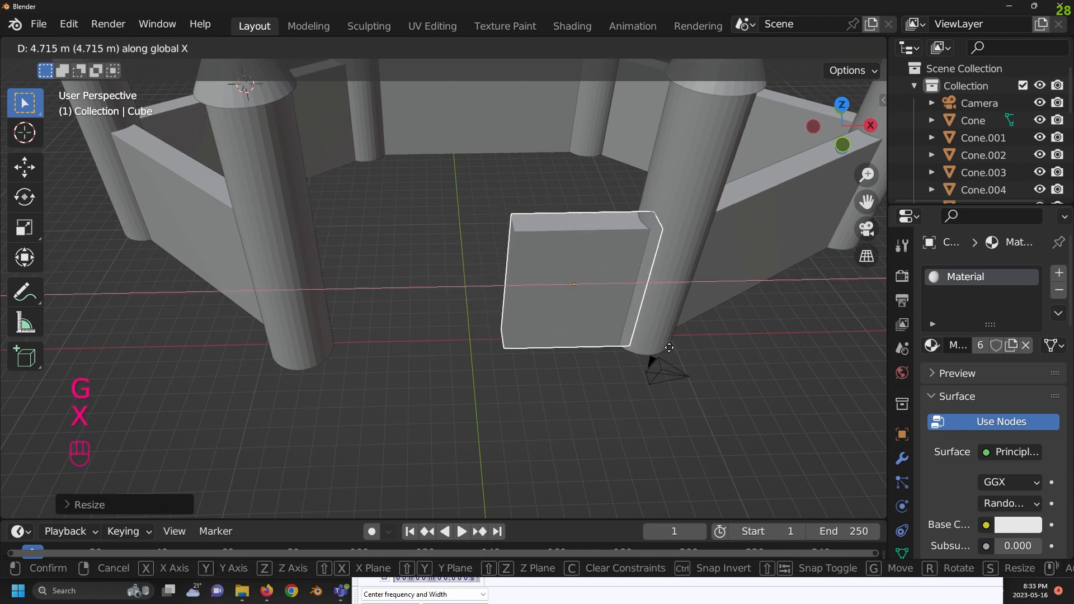
click(672, 359)
key(shift+d)
key(x)
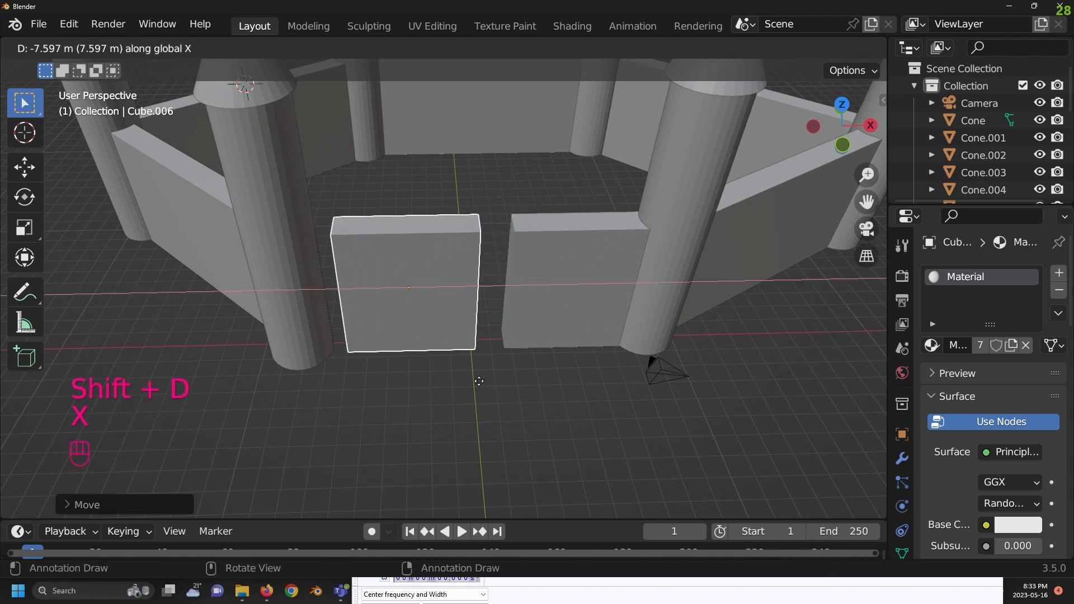
click(451, 390)
click(532, 365)
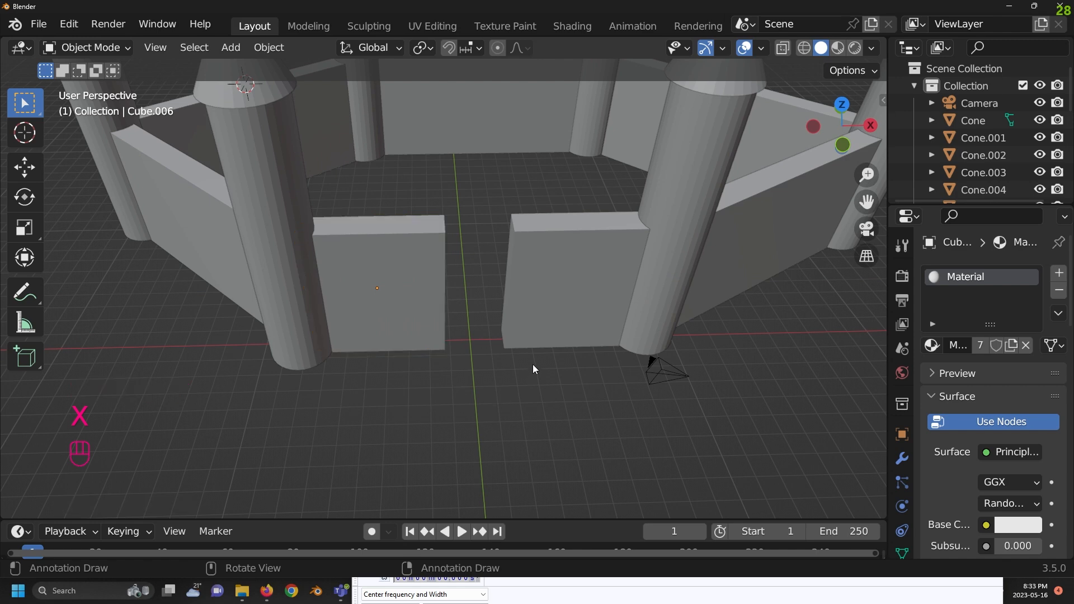
Examine the castle and its front gate opening from several angles and distances.
middle_drag(533, 365, 515, 387)
middle_drag(434, 347, 500, 255)
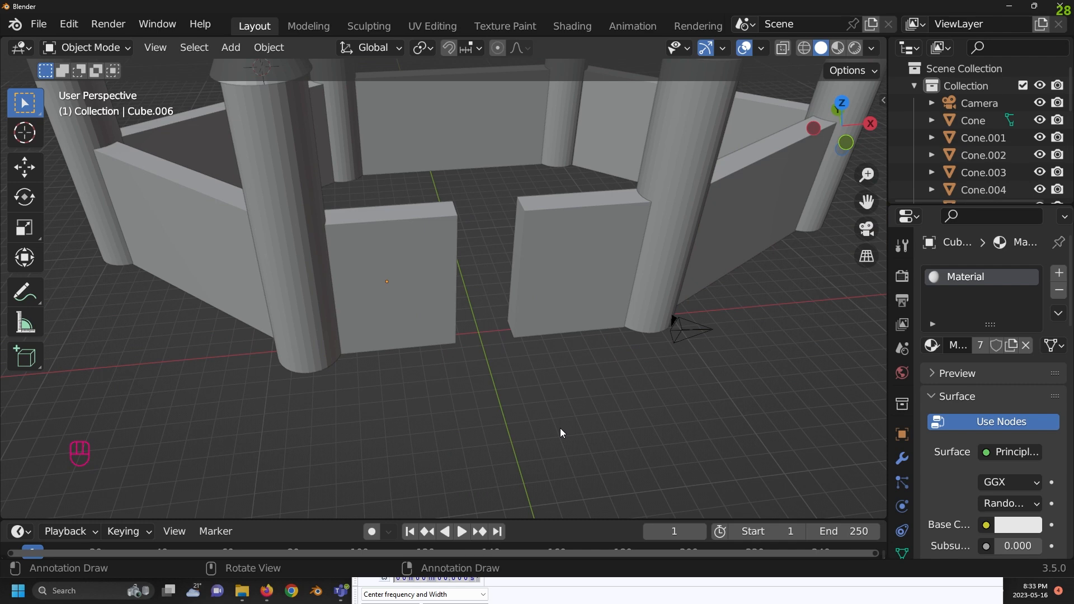
scroll(561, 432, down, 5)
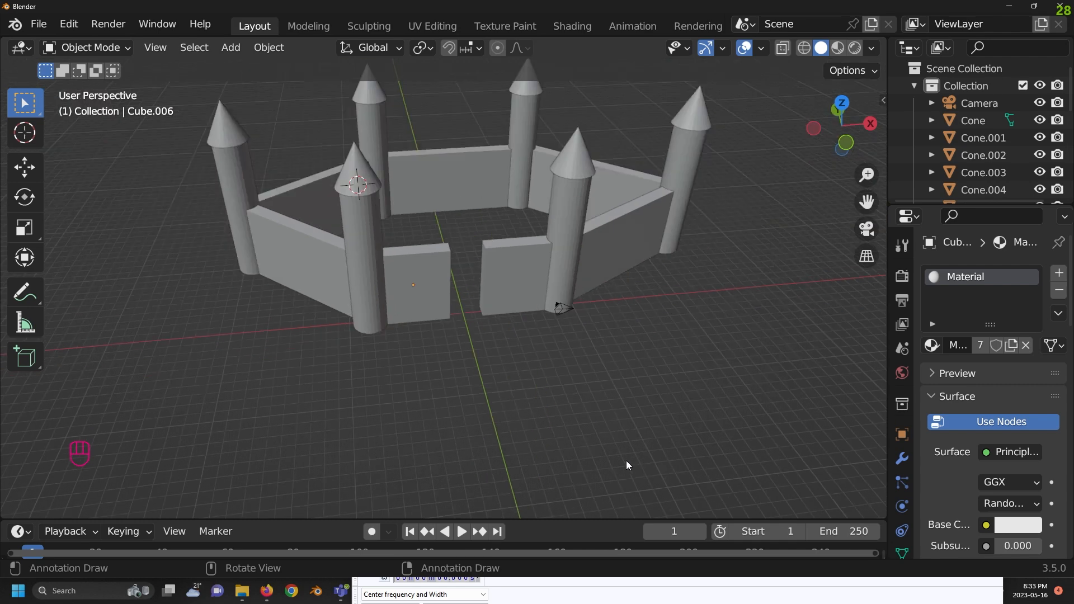
scroll(597, 367, up, 3)
shift+middle_drag(551, 223, 536, 349)
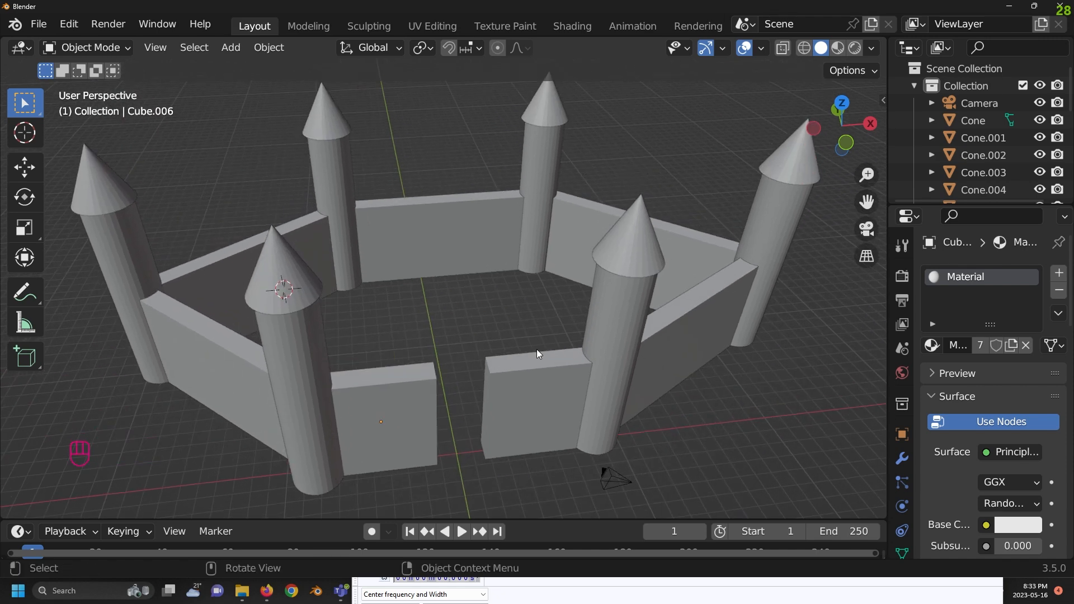
scroll(536, 349, down, 6)
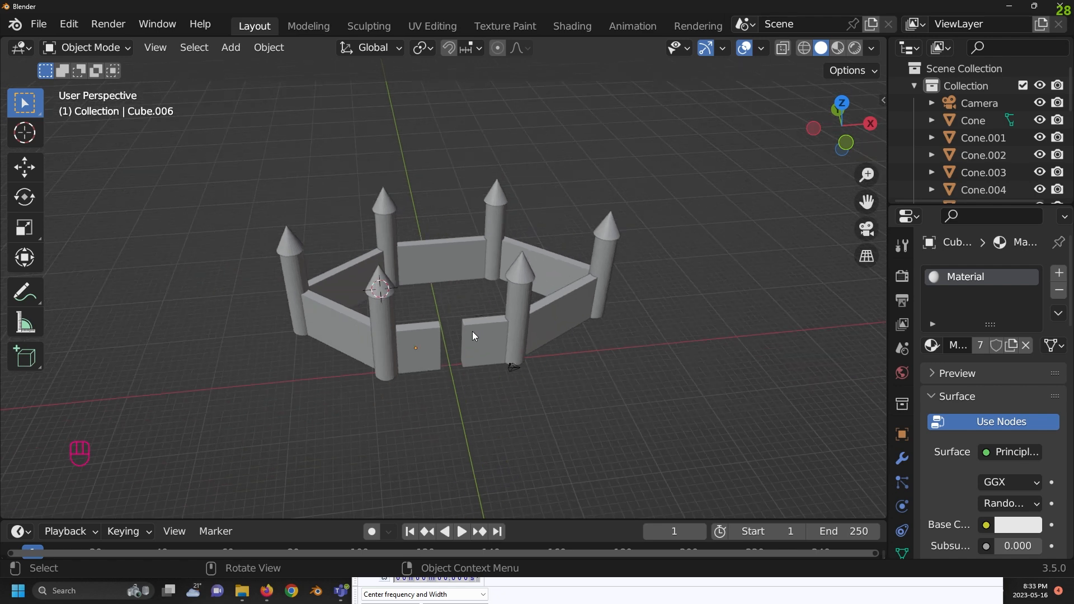
middle_drag(626, 328, 643, 343)
scroll(696, 364, up, 3)
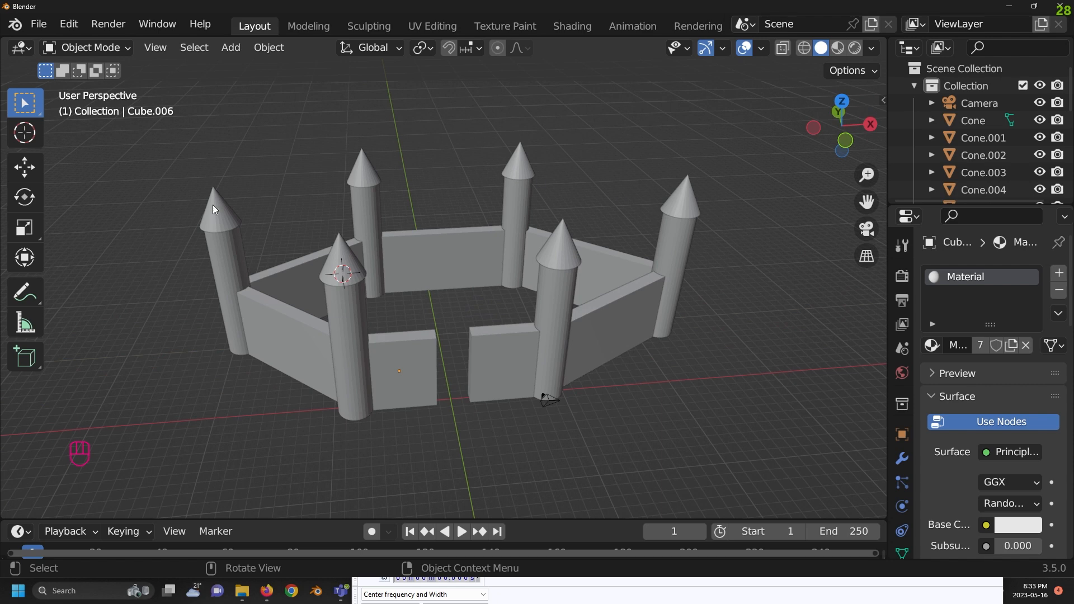
middle_drag(686, 391, 721, 210)
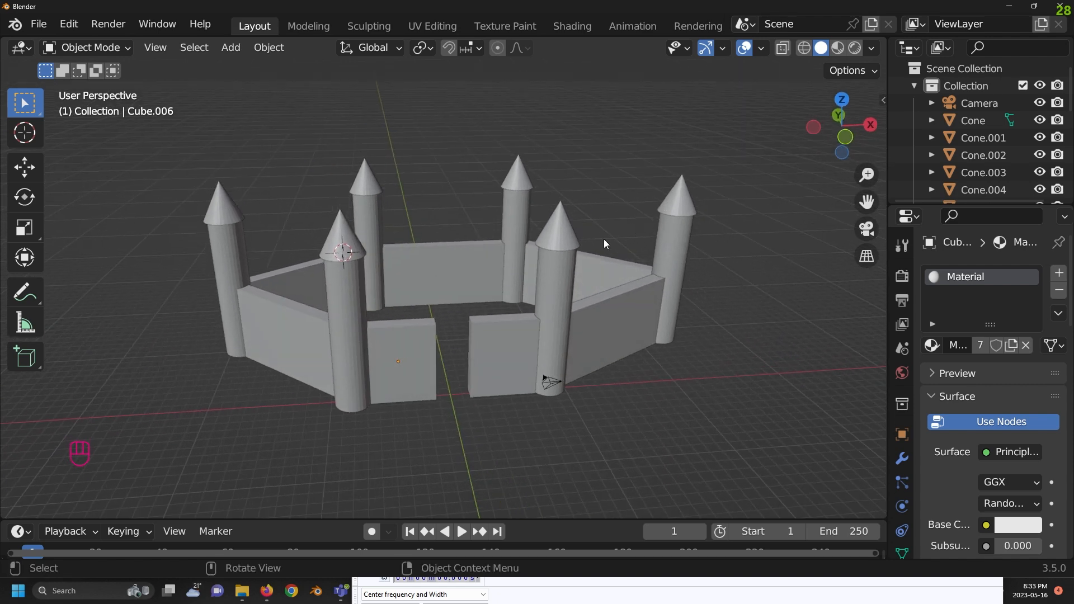
Give the front-right tower's cone roof a new material with a dark red base color.
click(558, 240)
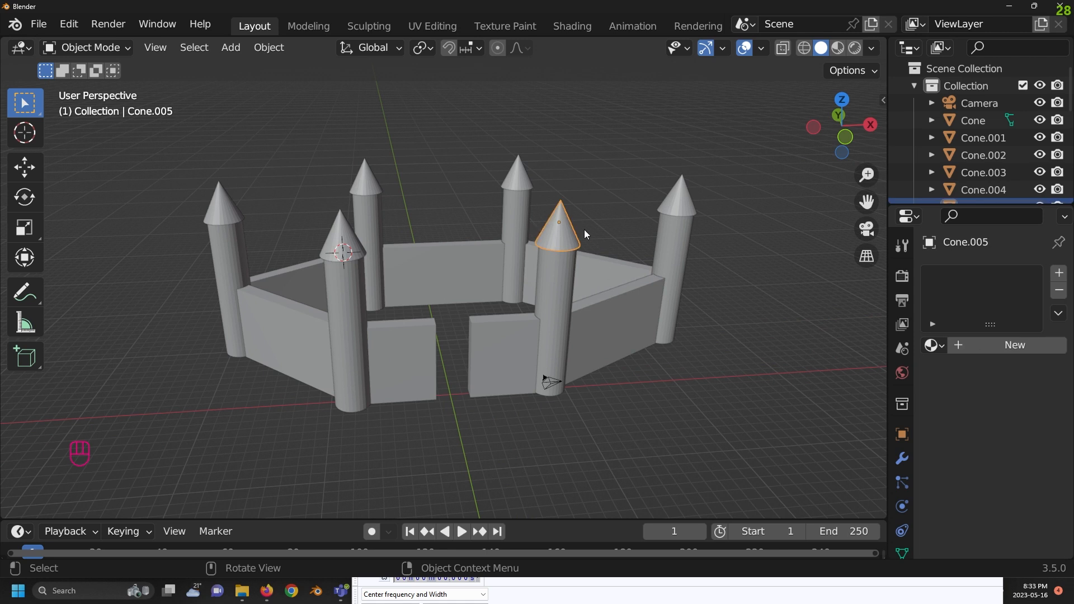
scroll(905, 510, down, 3)
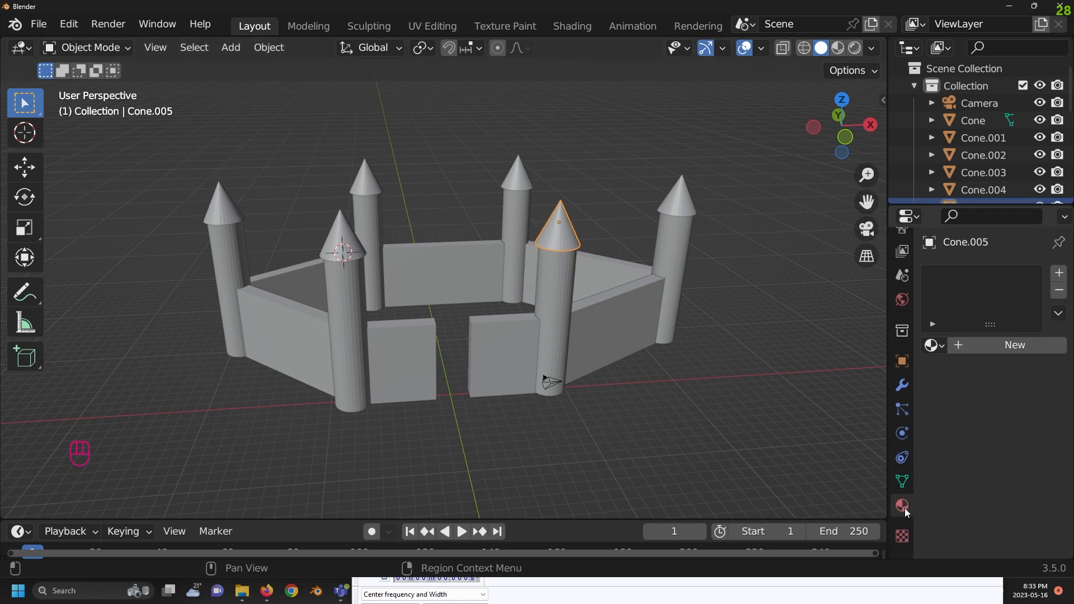
click(902, 506)
drag(886, 319, 781, 319)
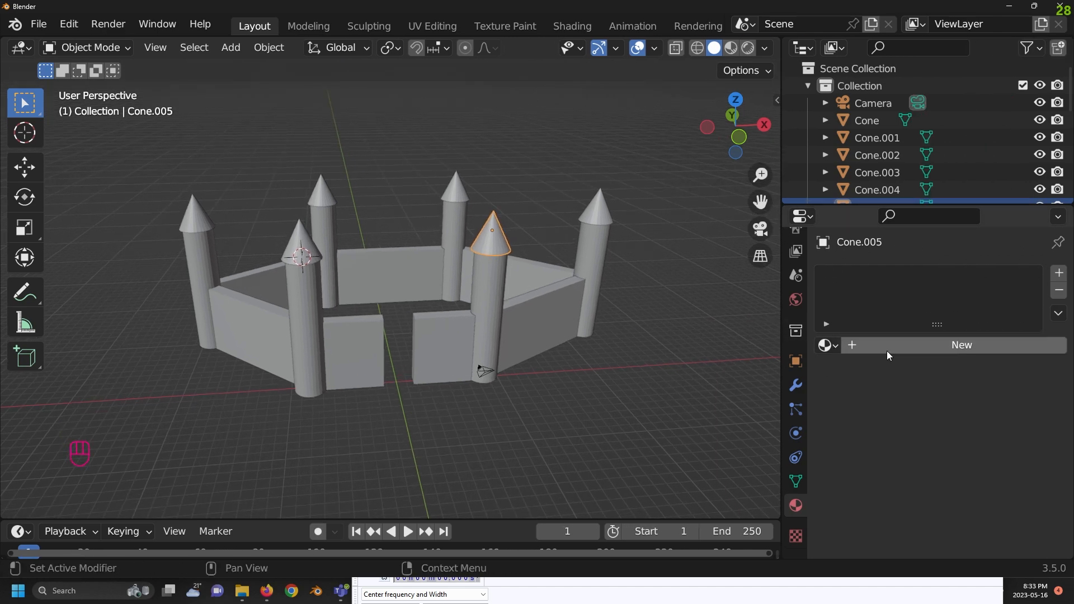
click(920, 345)
scroll(951, 439, down, 4)
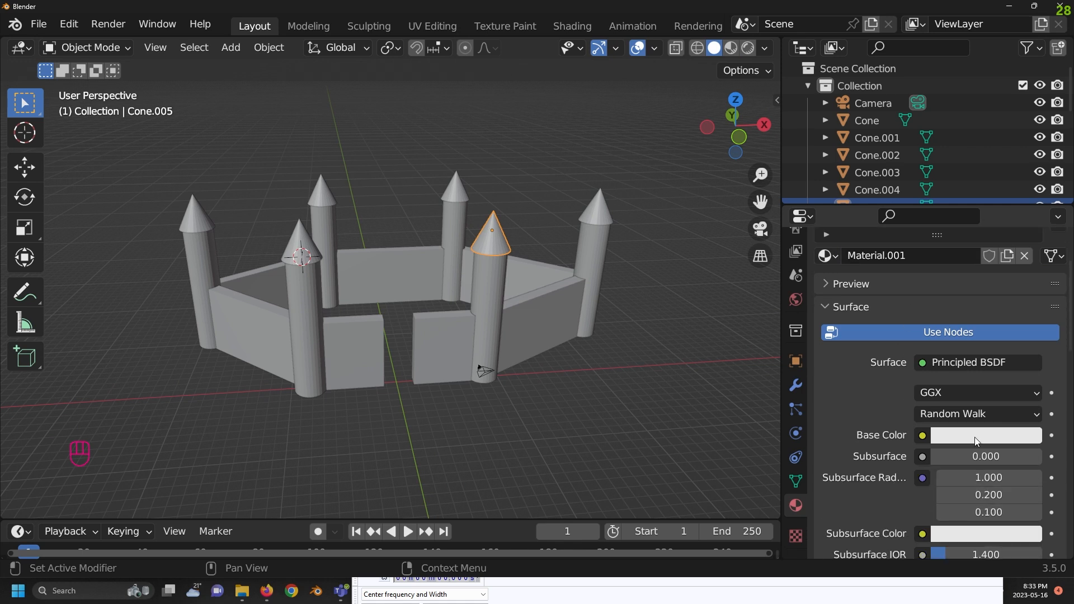
click(950, 435)
drag(935, 273, 941, 302)
drag(1028, 246, 1029, 276)
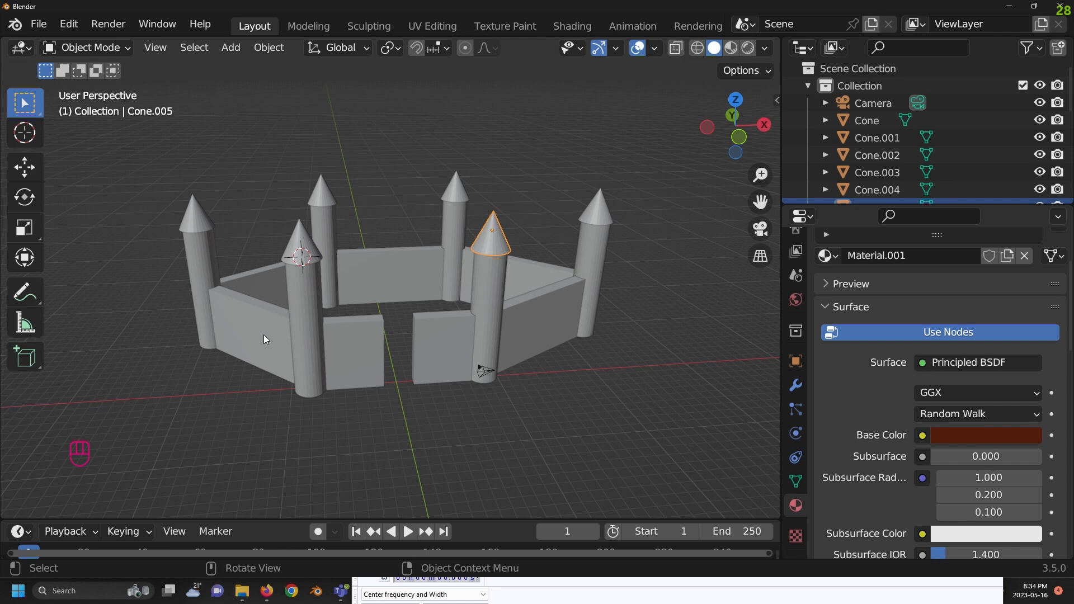
Switch the viewport to Material Preview shading and deselect the roof.
click(731, 49)
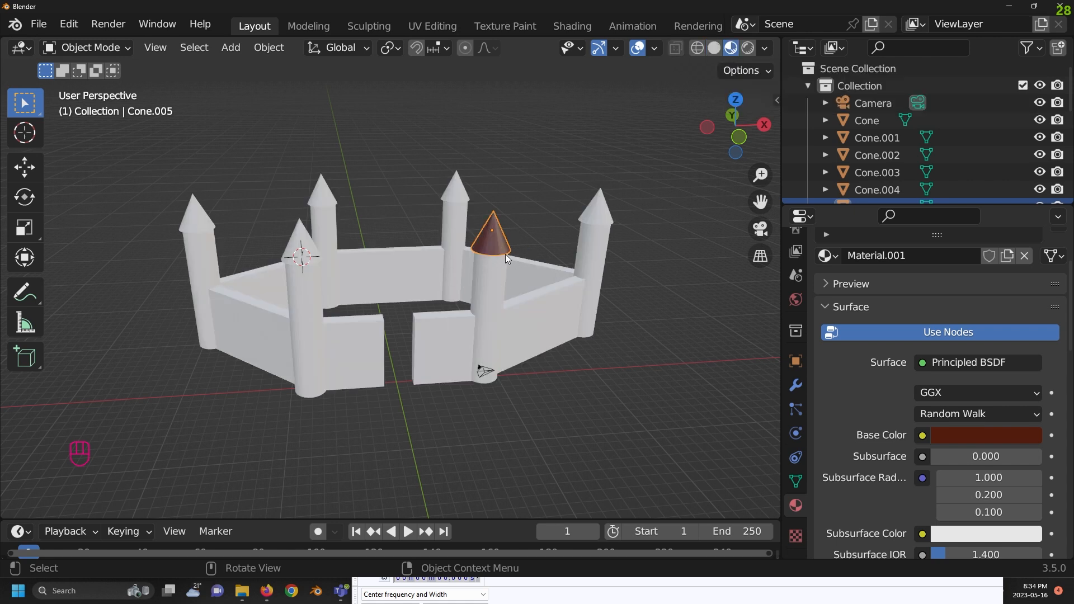
click(559, 190)
middle_drag(559, 179, 619, 257)
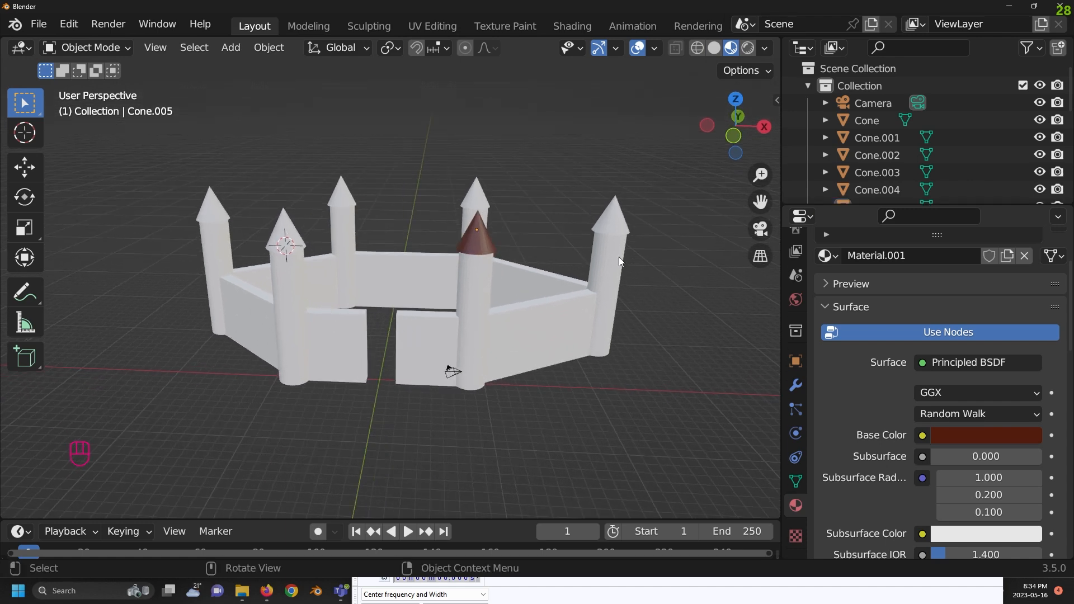
Give the rightmost tower's cone roof its own new material with a light red base color.
click(617, 224)
middle_drag(604, 215, 605, 200)
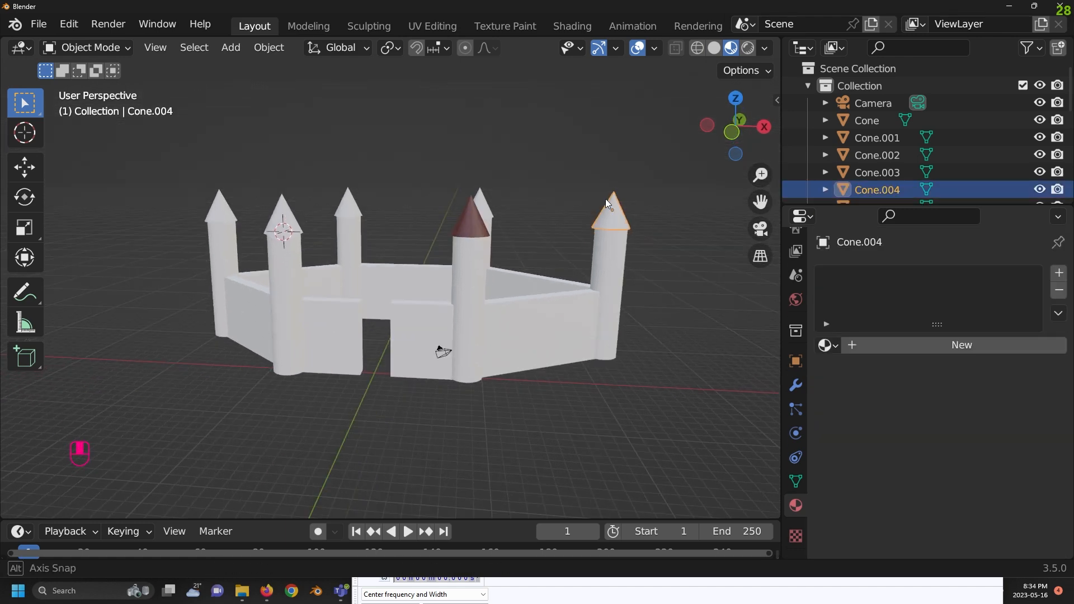
click(956, 344)
click(961, 525)
drag(953, 342, 948, 387)
middle_drag(554, 260, 480, 261)
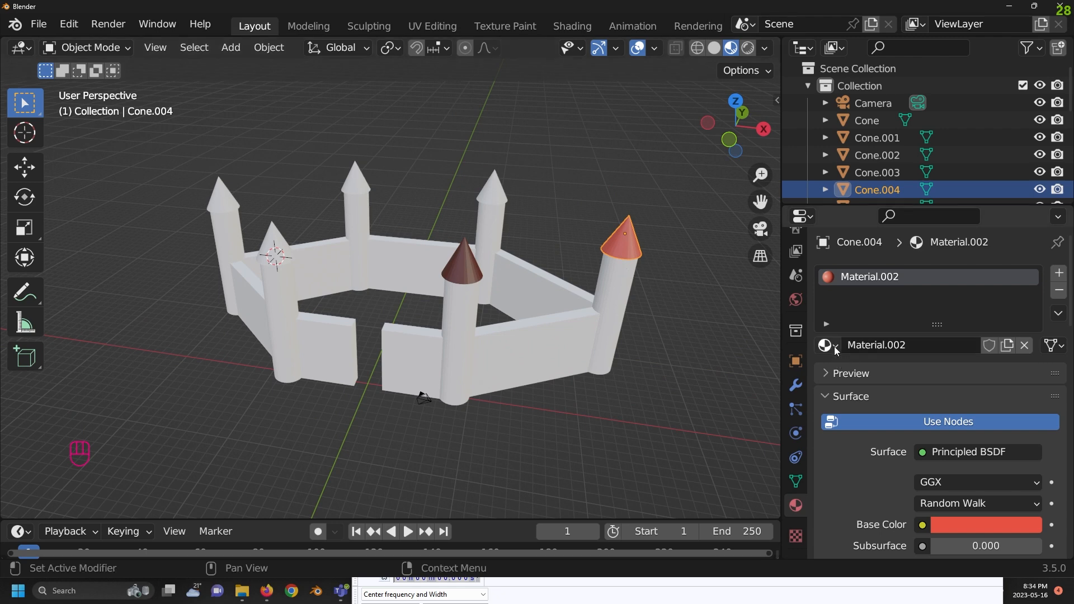
middle_drag(426, 347, 583, 271)
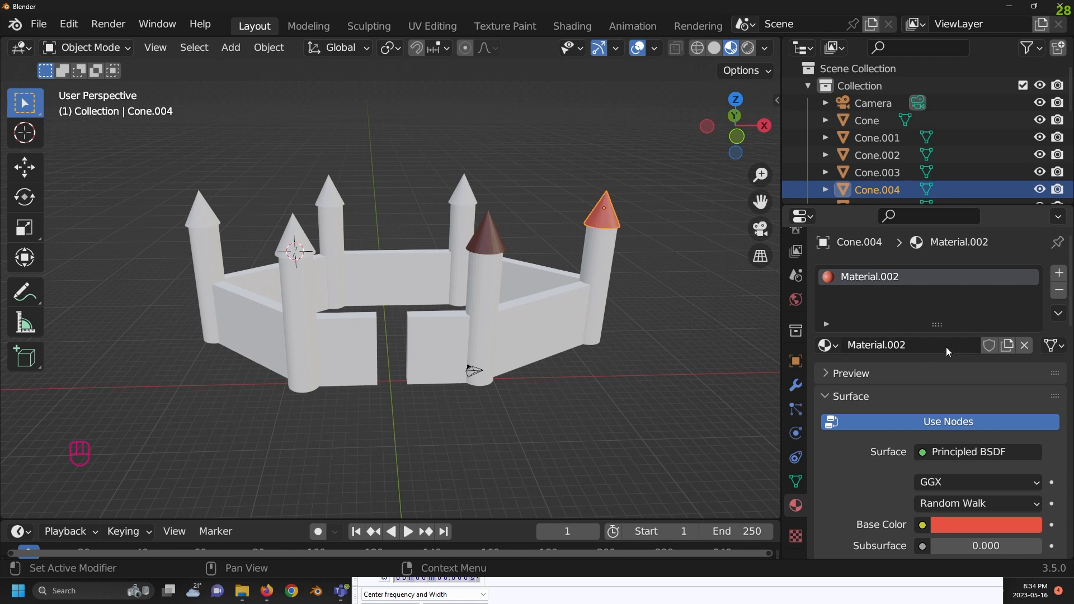
Assign the existing dark red Material.001 to the rightmost tower's roof and deselect it.
click(834, 346)
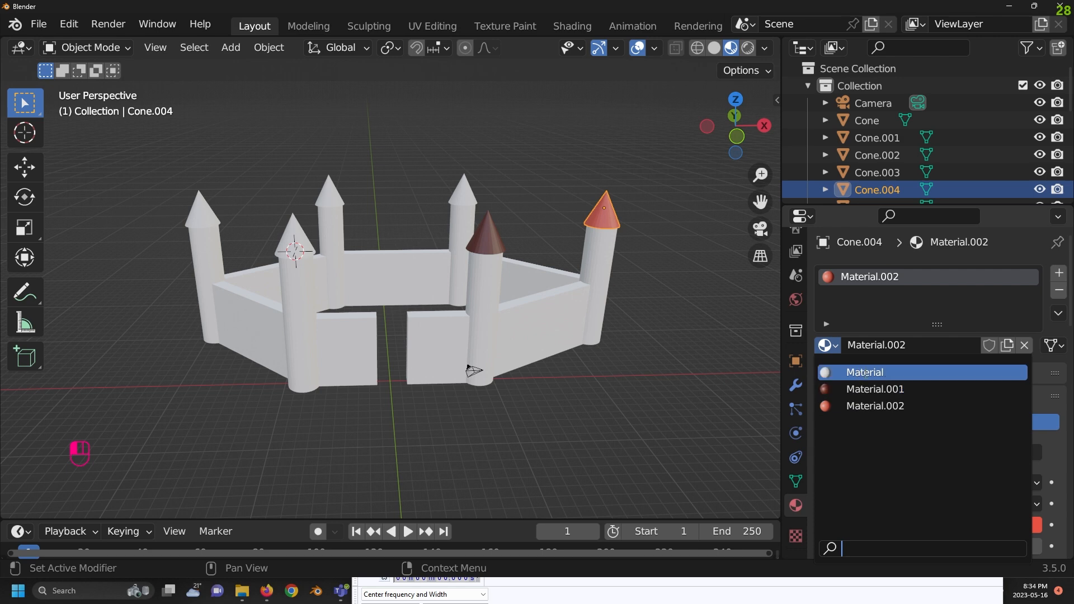
click(873, 389)
click(697, 330)
middle_drag(691, 313, 676, 276)
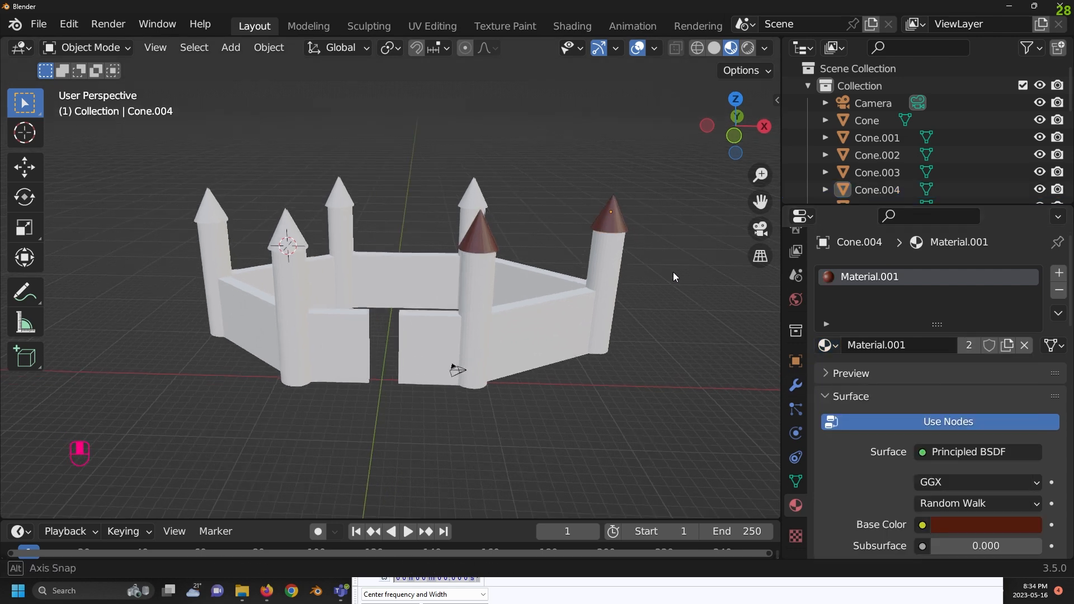
Assign the existing Material.001 to the cone roof of the back-right tower and clear the selection.
middle_drag(484, 191, 491, 177)
click(505, 194)
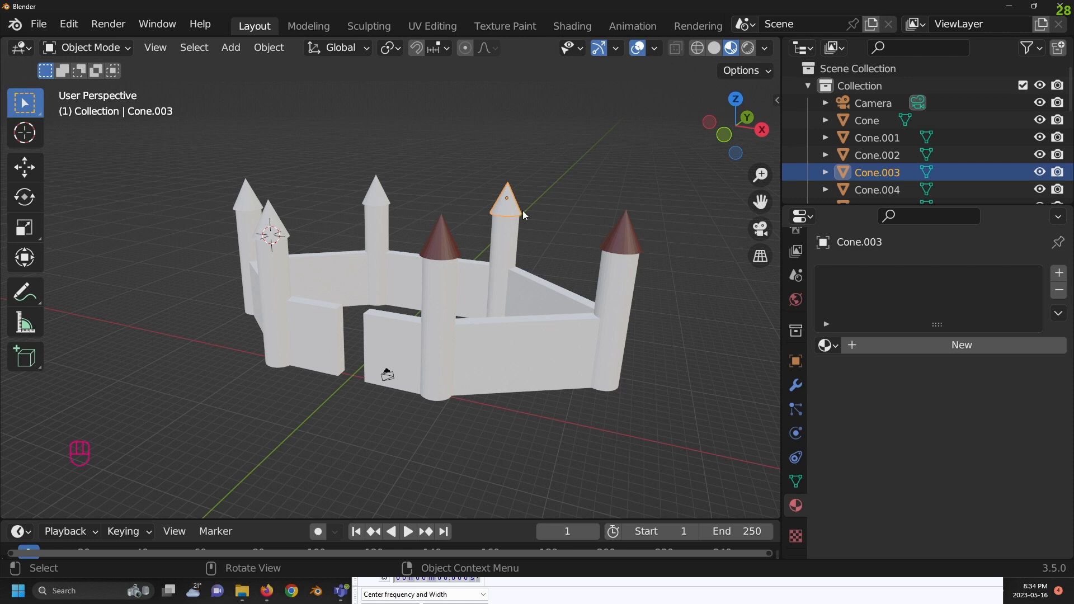
click(828, 345)
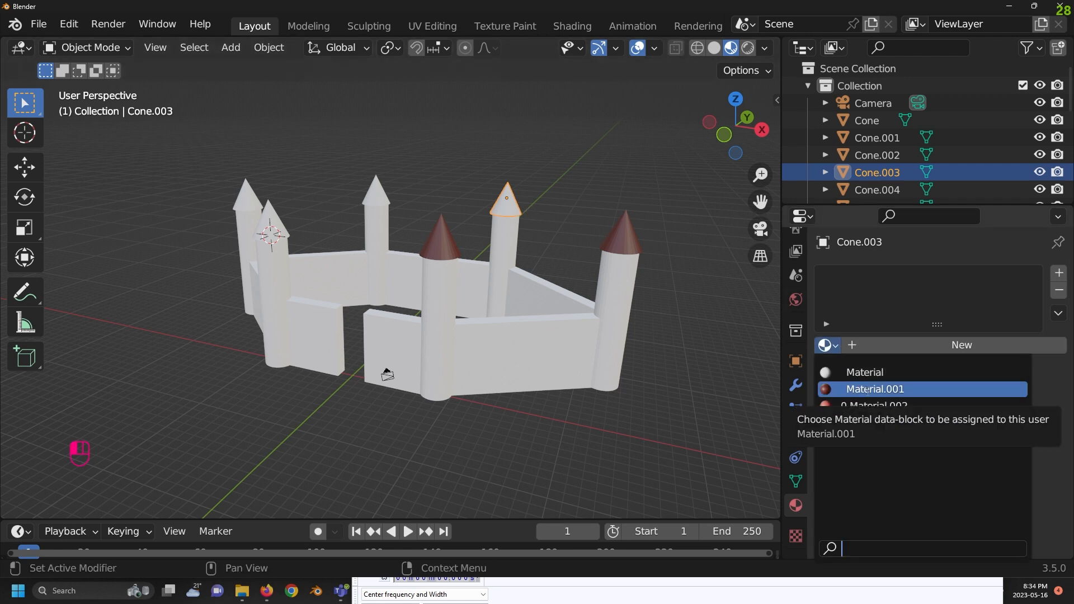
click(866, 389)
click(496, 203)
middle_drag(557, 208, 590, 191)
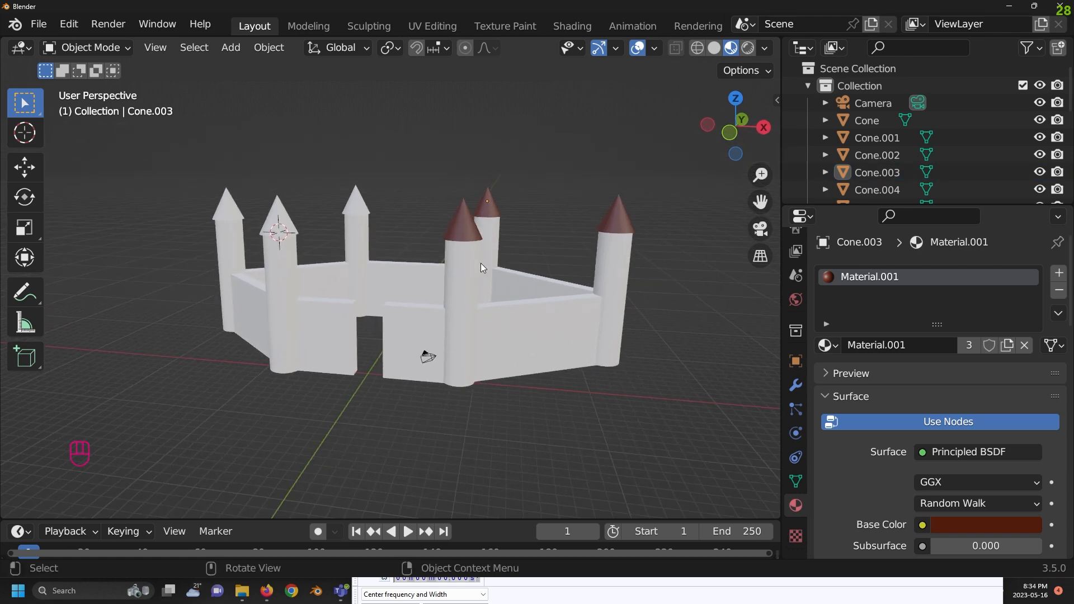
Select the three white cone roofs plus the dark red front-right roof as the active object, and link its material to them.
middle_drag(514, 213, 506, 221)
middle_drag(301, 213, 429, 215)
click(229, 213)
shift+click(281, 214)
shift+click(353, 212)
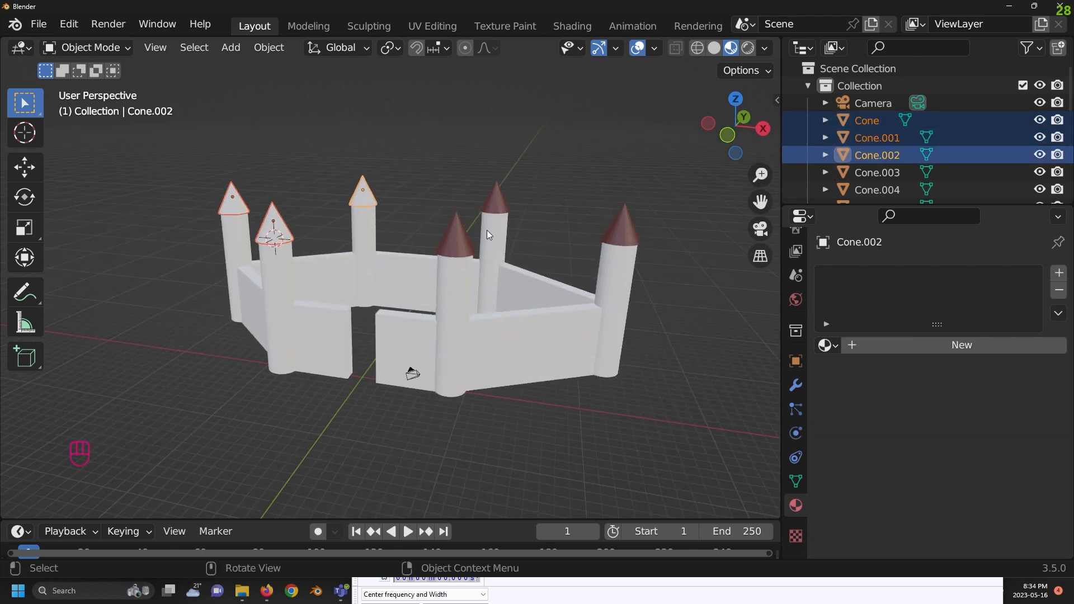
scroll(548, 224, up, 5)
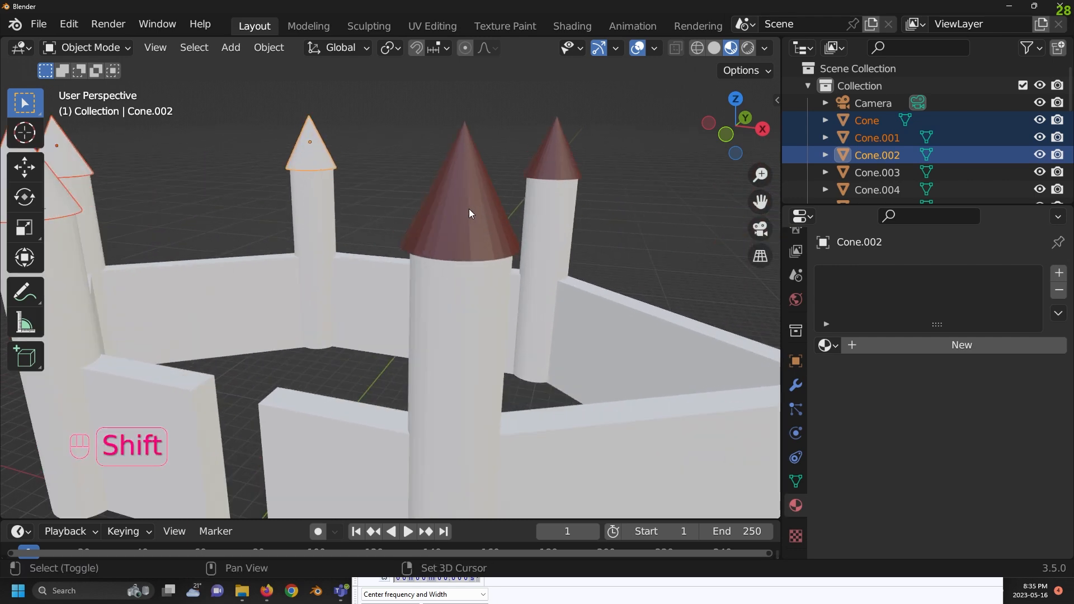
shift+click(468, 209)
scroll(452, 255, down, 4)
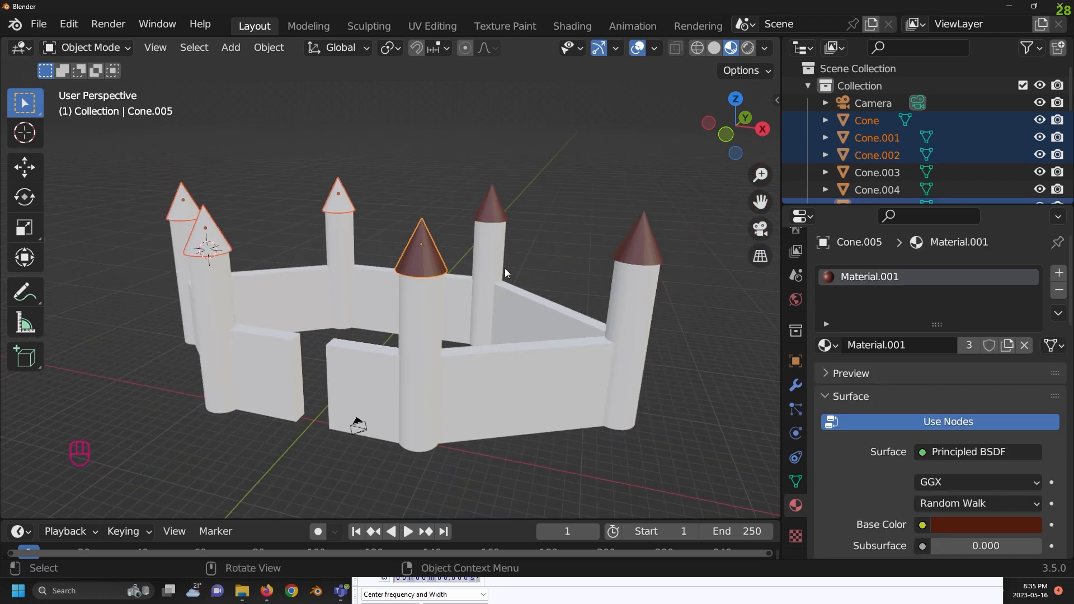
mouse_move(555, 267)
middle_down()
mouse_move(572, 268)
mouse_move(537, 267)
middle_up()
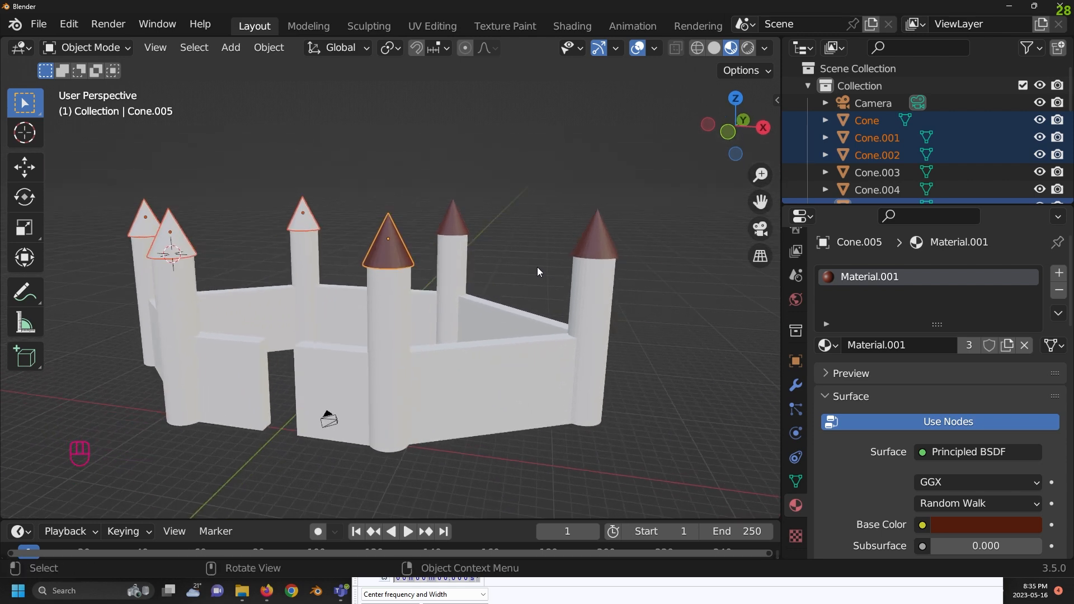
key(ctrl+l)
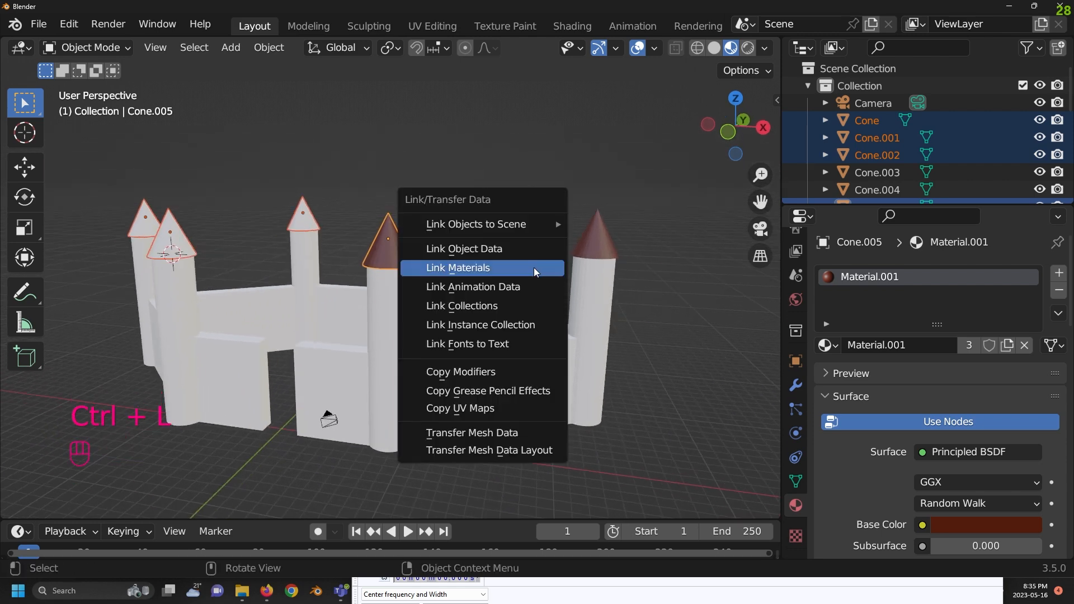
click(454, 268)
click(426, 244)
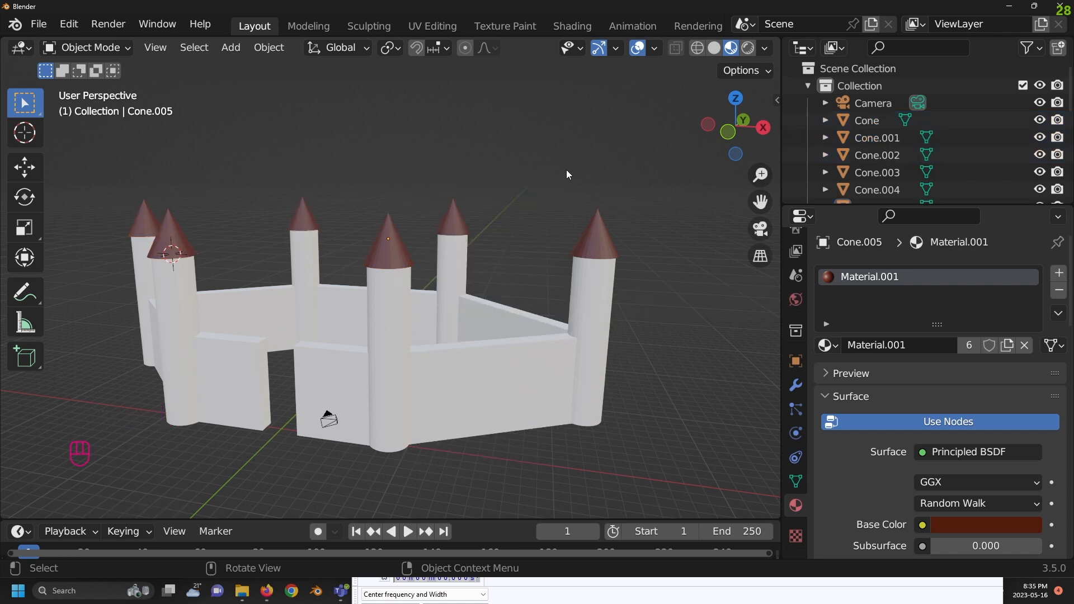
Give the front-right tower's cylinder a new material with a light blue base color.
click(386, 312)
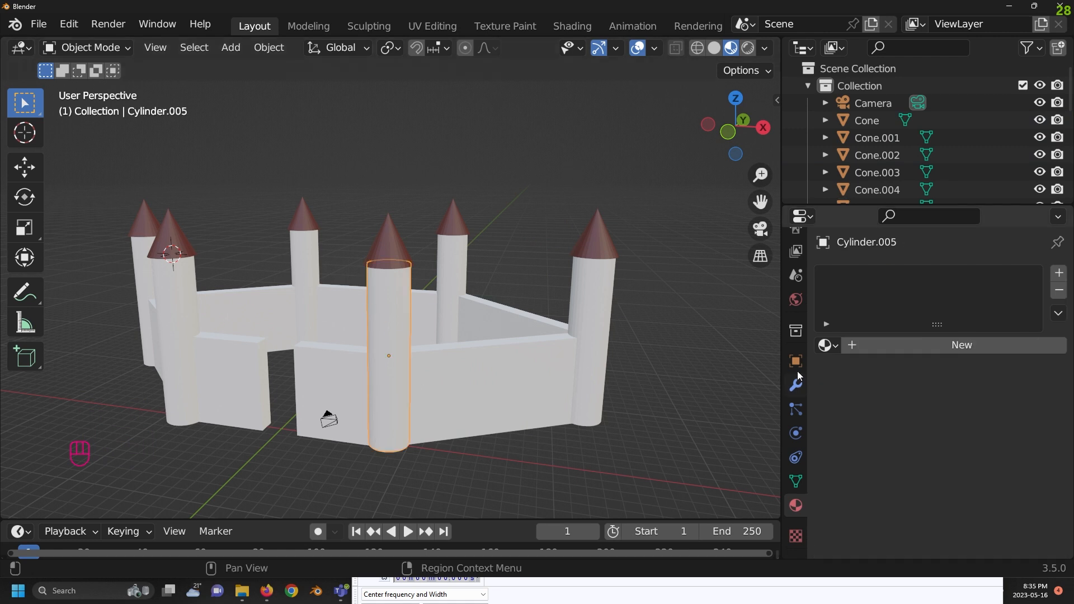
click(940, 344)
click(965, 525)
drag(966, 385, 974, 312)
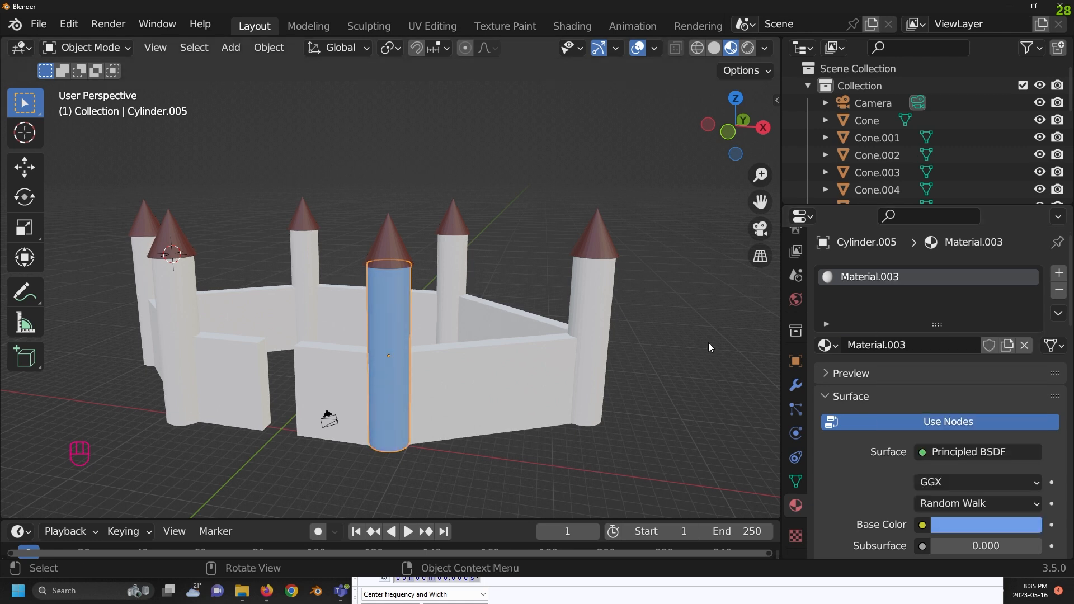
Select the five white tower cylinders plus the light blue front-right cylinder as the active object, link its material to them, and deselect.
click(598, 302)
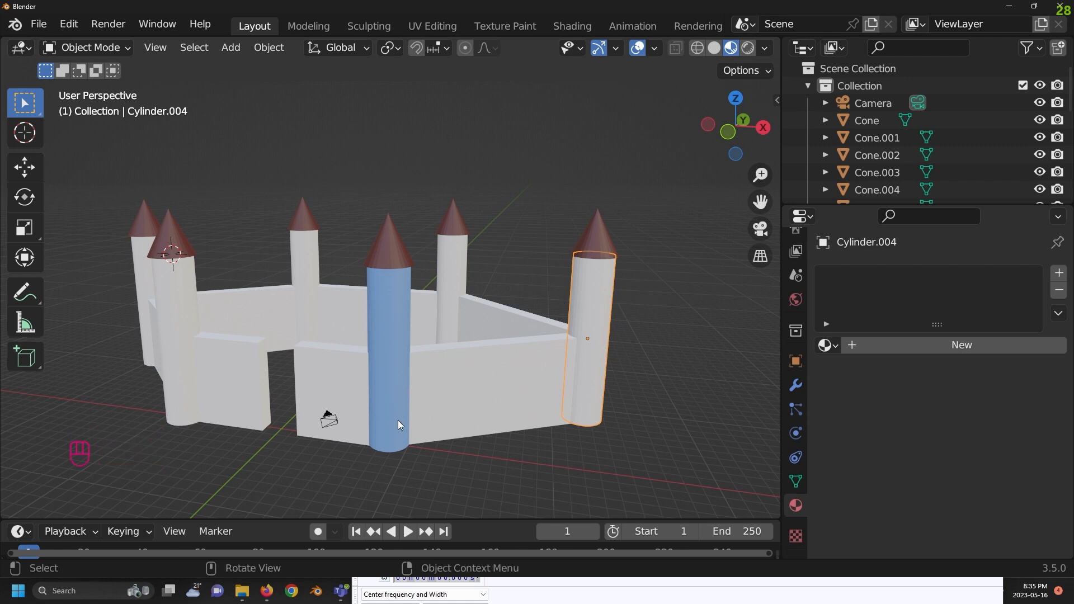
shift+click(454, 261)
shift+click(298, 254)
middle_drag(268, 261, 190, 293)
shift+click(188, 296)
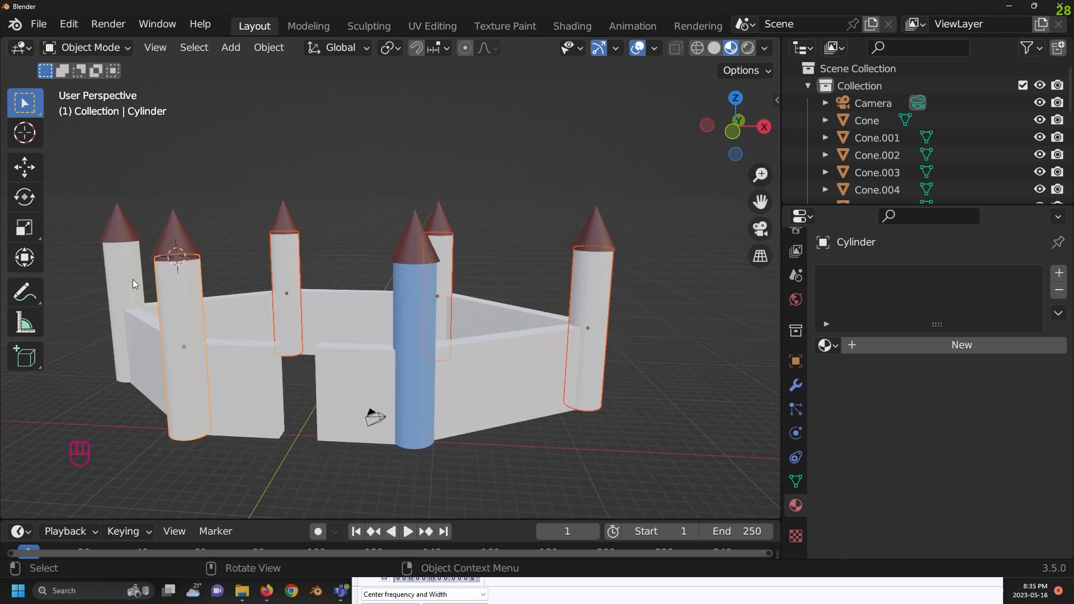
shift+click(116, 275)
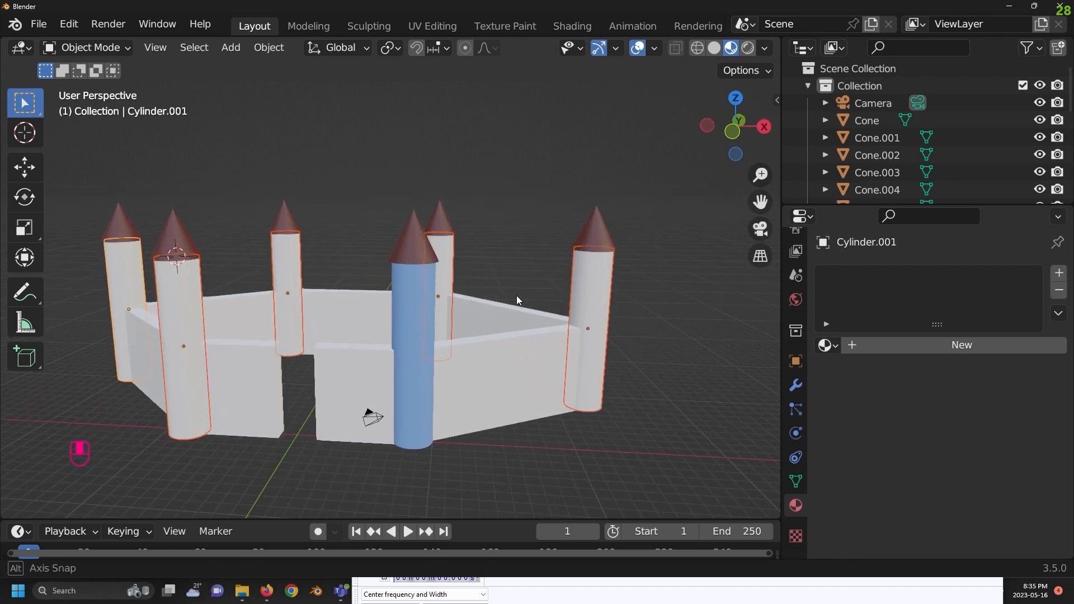
middle_drag(415, 316, 419, 314)
shift+click(384, 307)
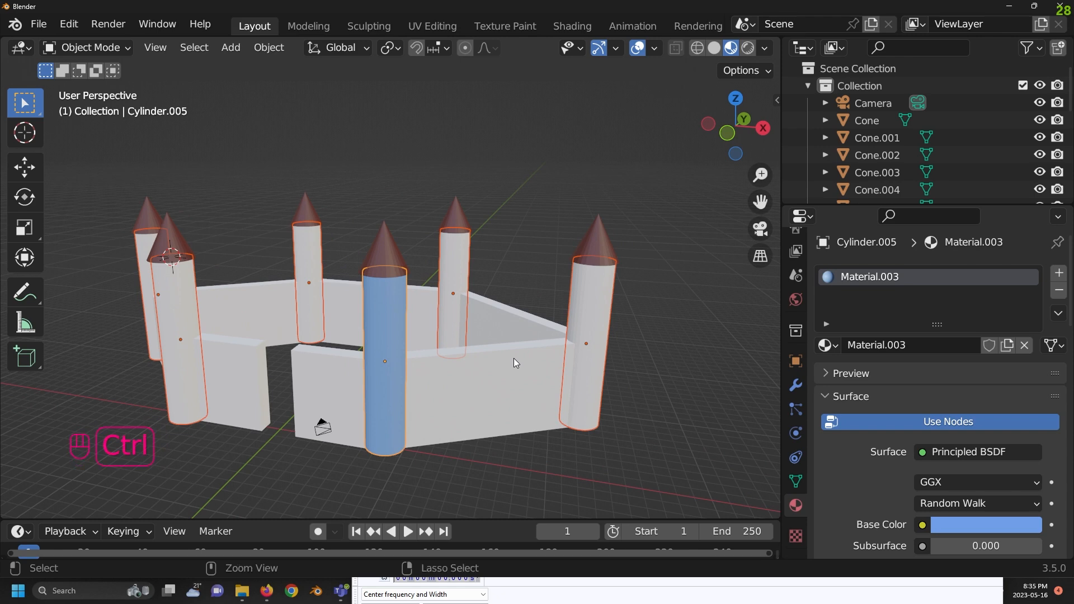
key(ctrl+l)
click(514, 359)
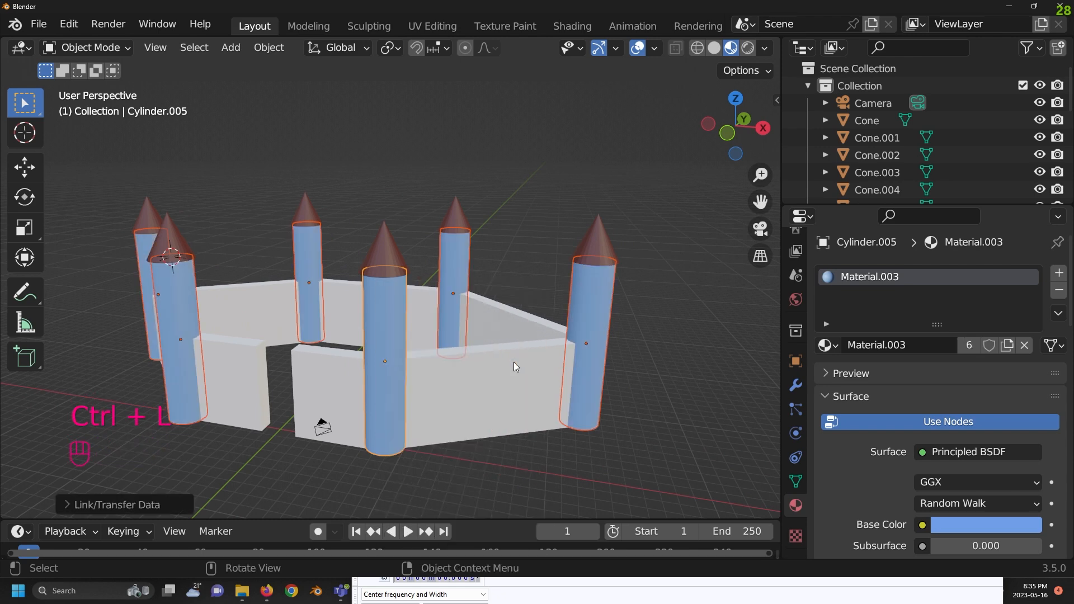
click(636, 223)
middle_drag(336, 325, 478, 300)
middle_drag(613, 178, 598, 186)
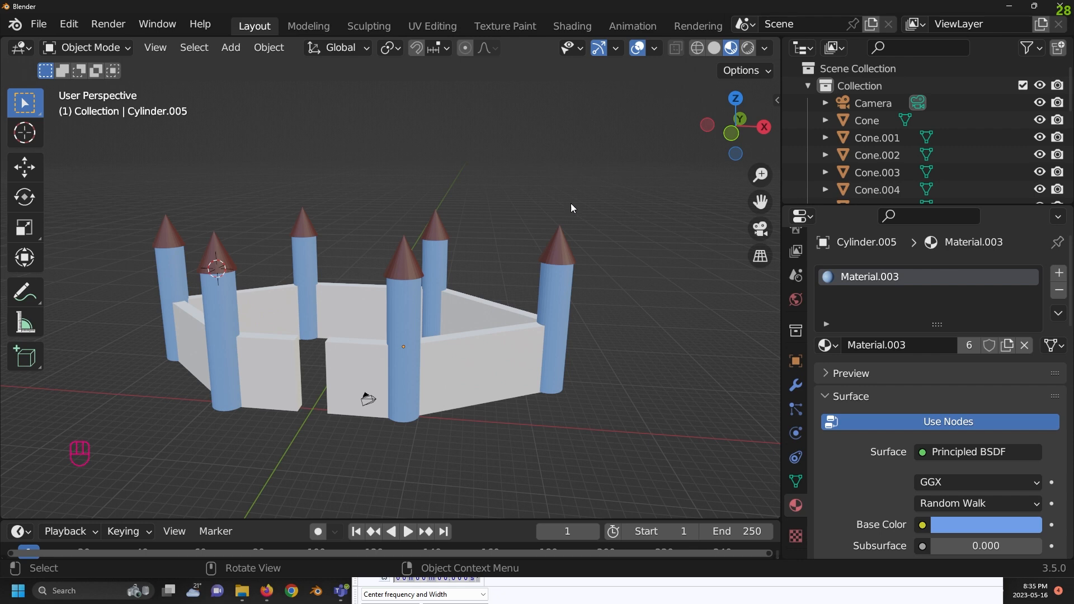
Duplicate the front-right tower's cone roof twice, raising each copy along the Z axis to make a three-tier stack.
scroll(502, 308, up, 6)
scroll(548, 312, down, 5)
middle_drag(532, 322, 525, 294)
click(517, 307)
key(shift+d)
key(z)
click(530, 241)
key(shift+d)
key(g)
key(z)
click(558, 226)
Scale the stacked cones individually so the top tier is the smallest and the middle tier is the widest.
key(s)
click(543, 234)
click(466, 283)
key(s)
click(641, 320)
click(550, 230)
click(468, 296)
key(s)
click(565, 301)
click(558, 250)
Select all three stacked cones and, in front orthographic view, move them from the tower down to ground level near the gate.
middle_drag(558, 249, 378, 169)
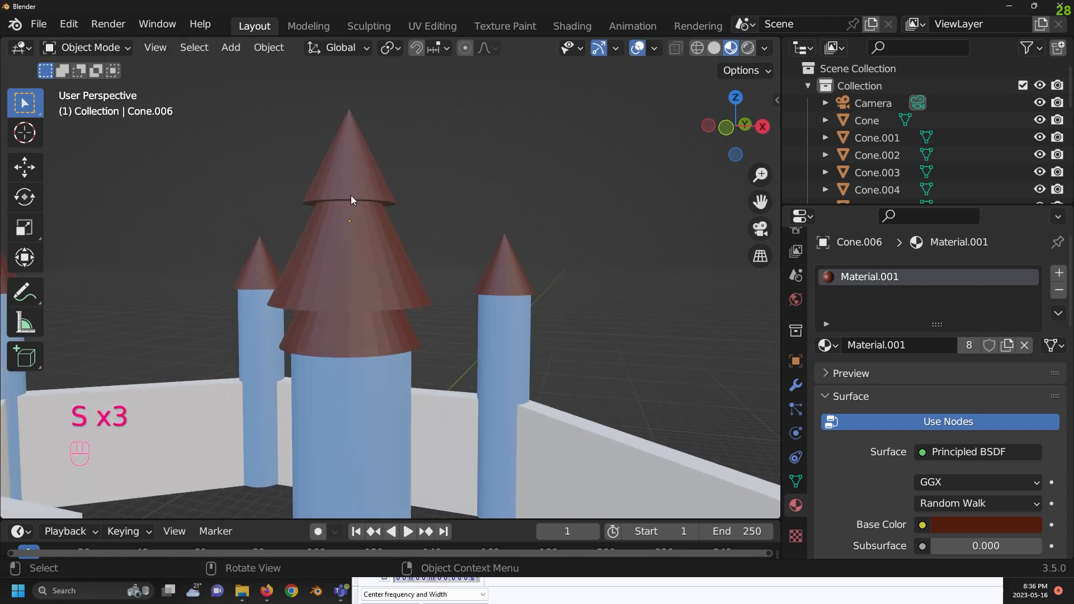
scroll(430, 241, down, 4)
click(376, 274)
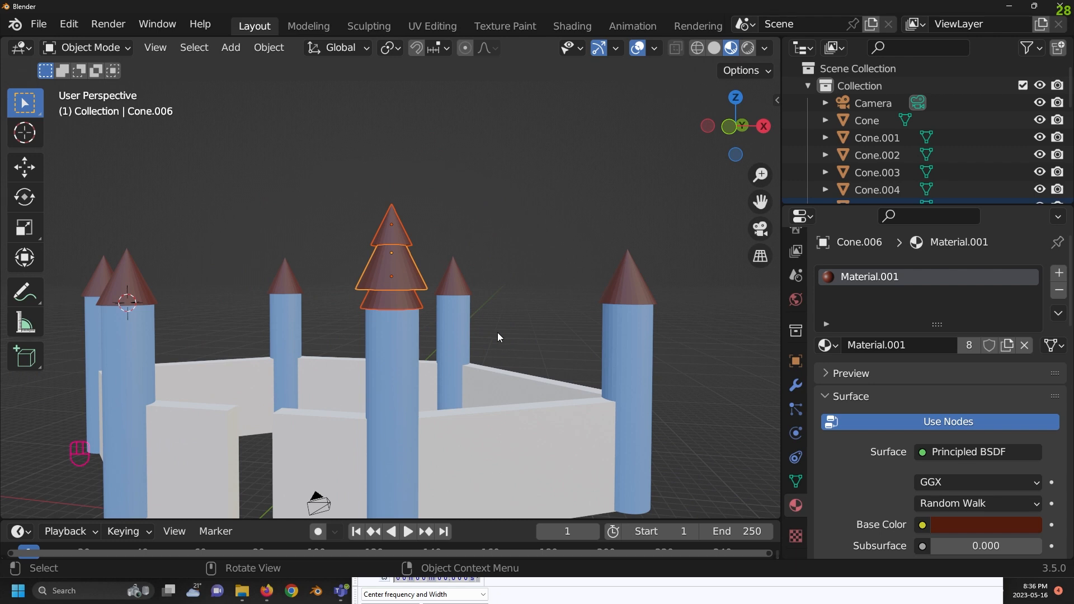
key(g)
right_click(460, 307)
key(KP_7)
key(KP_1)
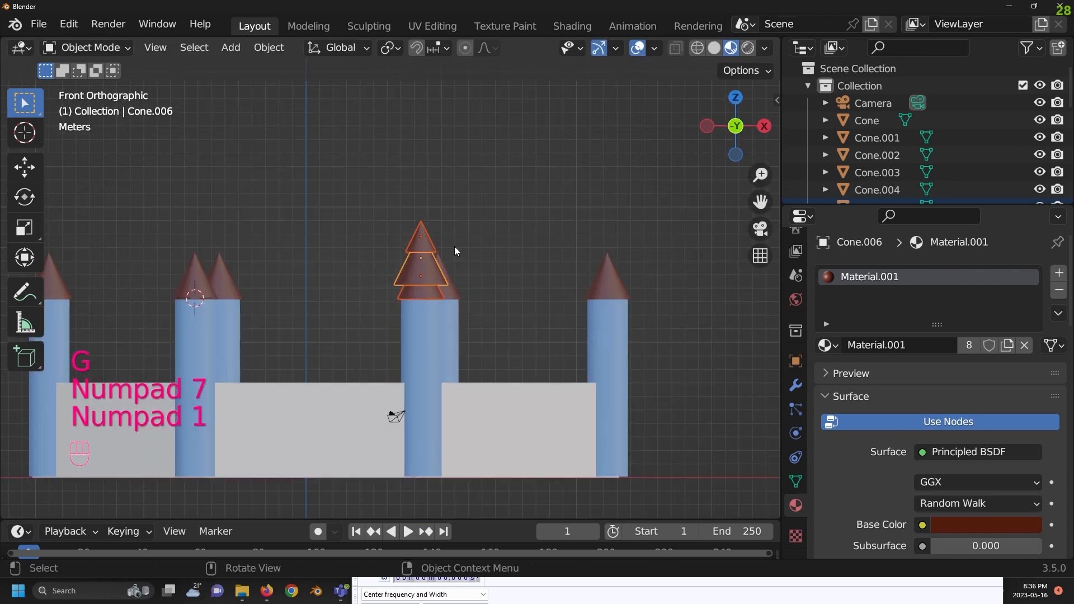
key(g)
click(387, 447)
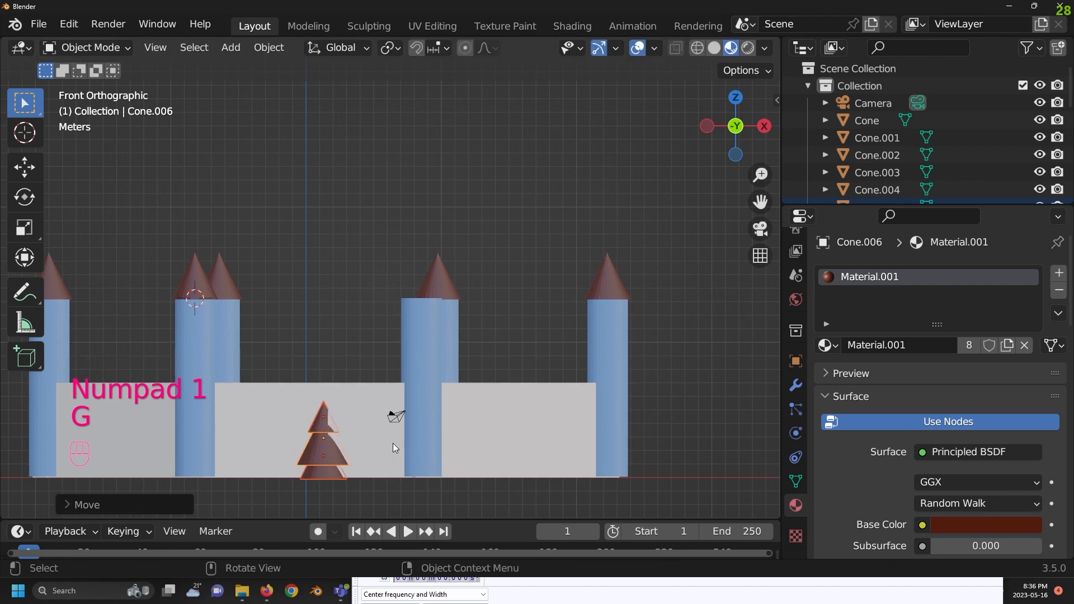
Move the three-cone tree to the front gate opening in top view, and select its cones individually.
middle_drag(387, 447, 394, 477)
key(KP_7)
key(g)
click(428, 374)
middle_drag(428, 373, 441, 176)
shift+middle_drag(448, 347, 478, 265)
scroll(477, 265, up, 2)
middle_drag(478, 325, 419, 342)
click(427, 315)
click(435, 367)
click(458, 317)
Undo the cone selections and the moves that took the stacked cones from the front-right tower to the gate.
scroll(442, 306, down, 8)
key(ctrl+z)
key(ctrl+z)
key(ctrl+z)
key(ctrl+z)
key(ctrl+z)
key(ctrl+z)
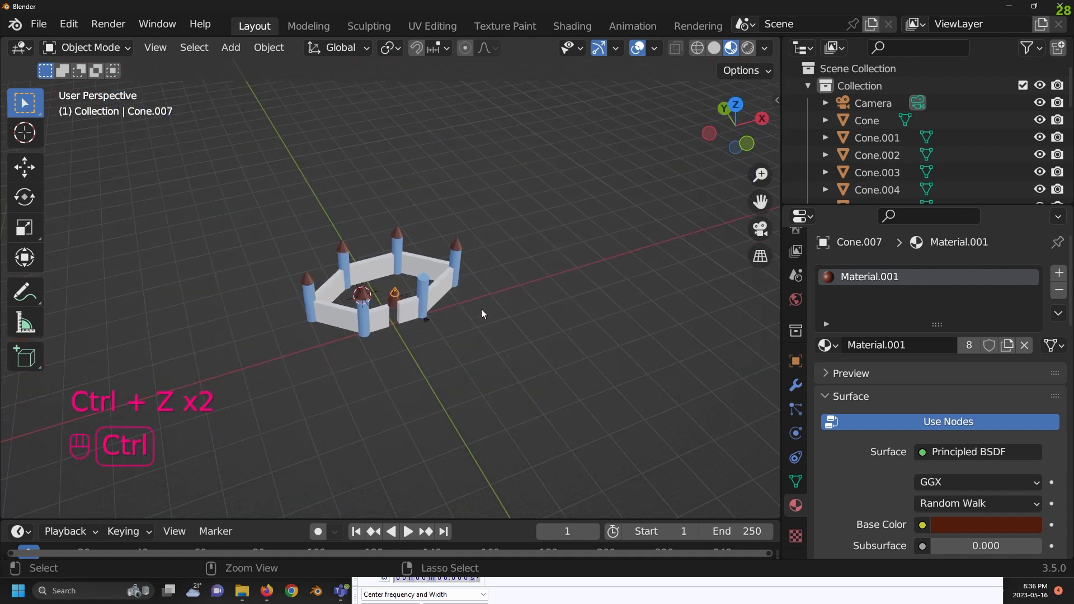
middle_drag(539, 333, 480, 317)
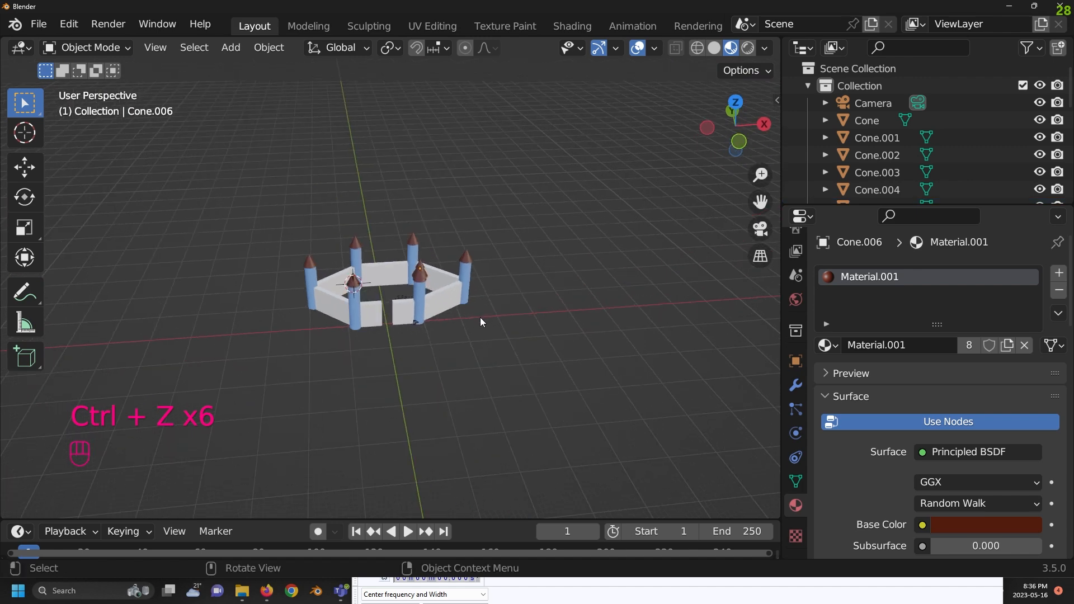